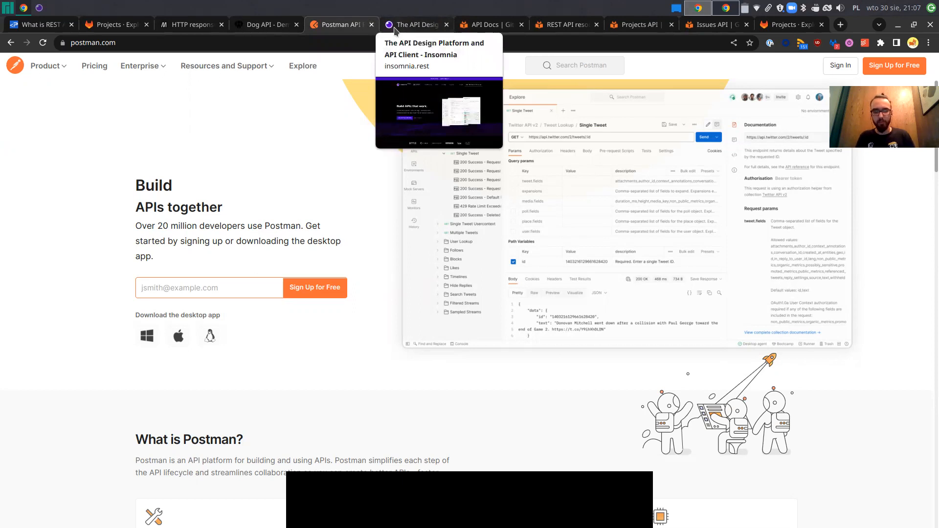
Step: View the Insomnia website and close its browser page
click(395, 30)
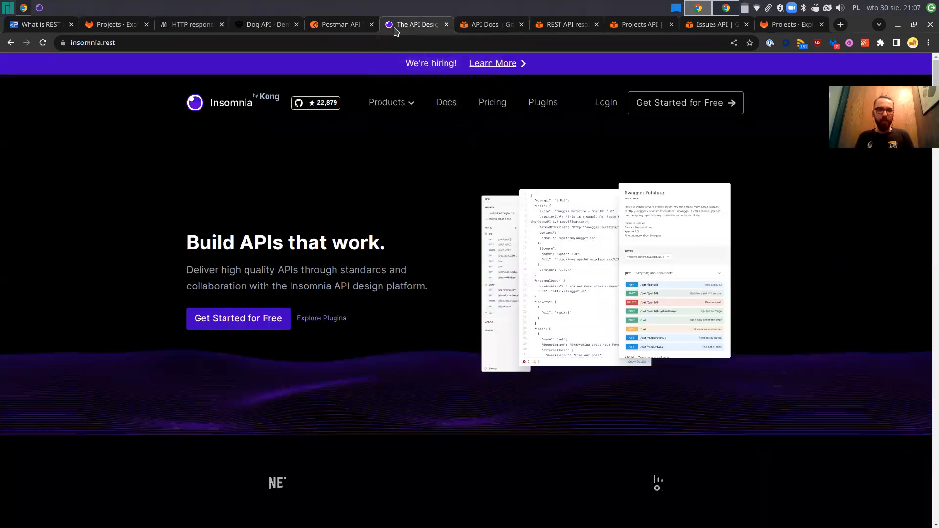
click(446, 25)
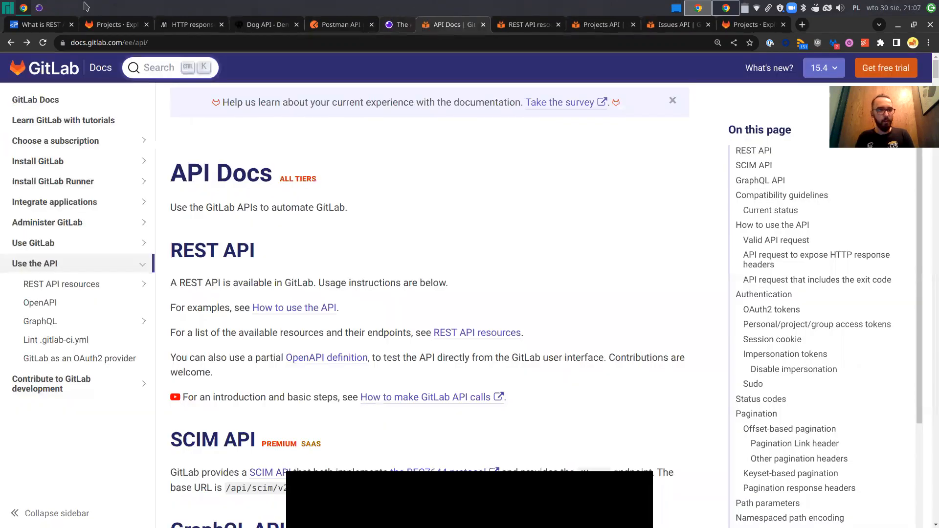
Step: Switch to the Insomnia app, browse the Issue boards requests in the GitLab folder, and collapse the folder again
click(41, 8)
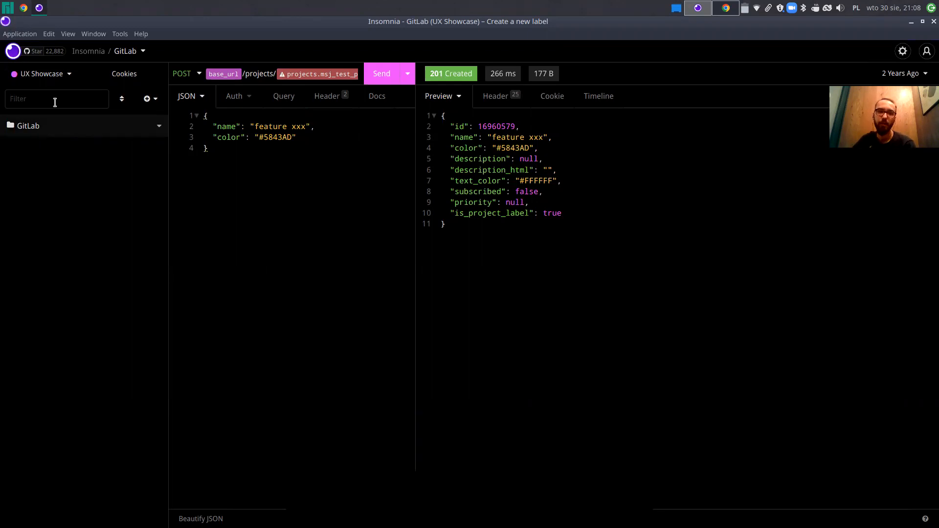
click(37, 129)
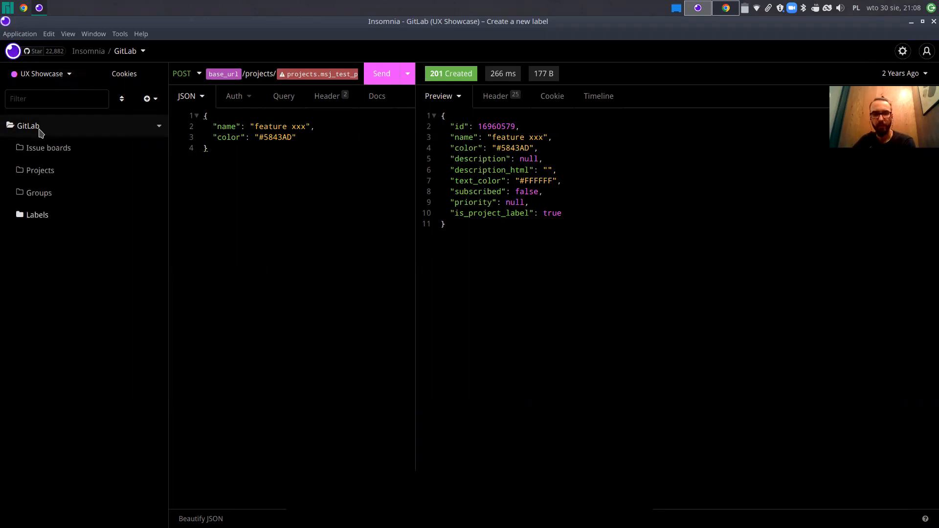
click(50, 153)
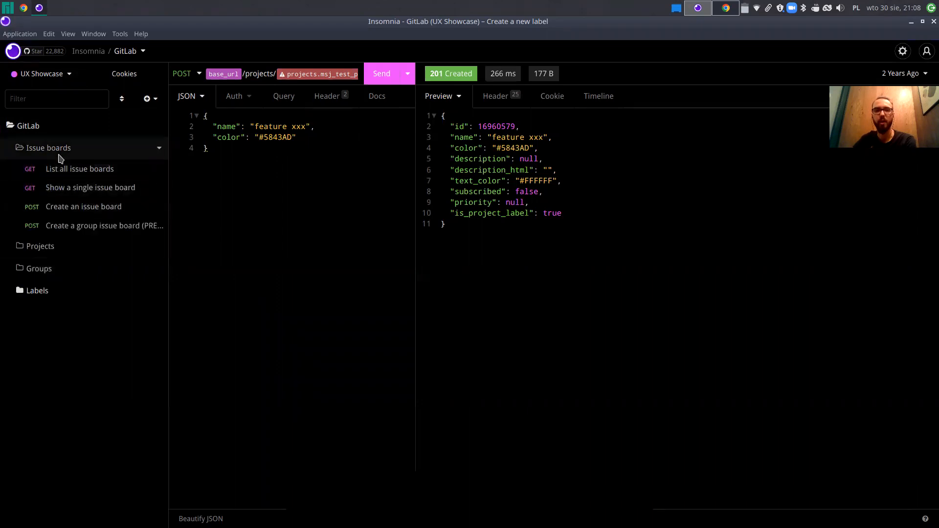
click(60, 154)
click(23, 130)
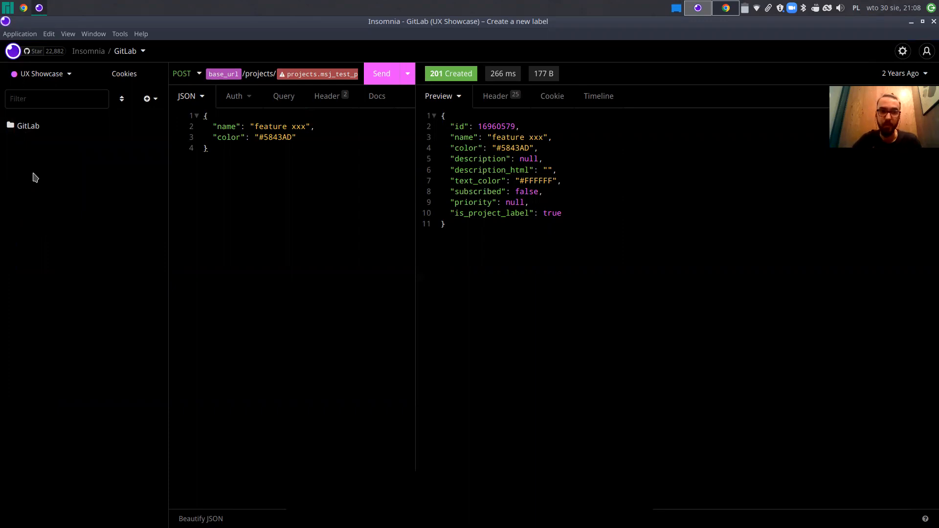
Step: Return to Chrome and read the GitLab API Docs from the page address and introduction down to the How to use the API section
click(22, 7)
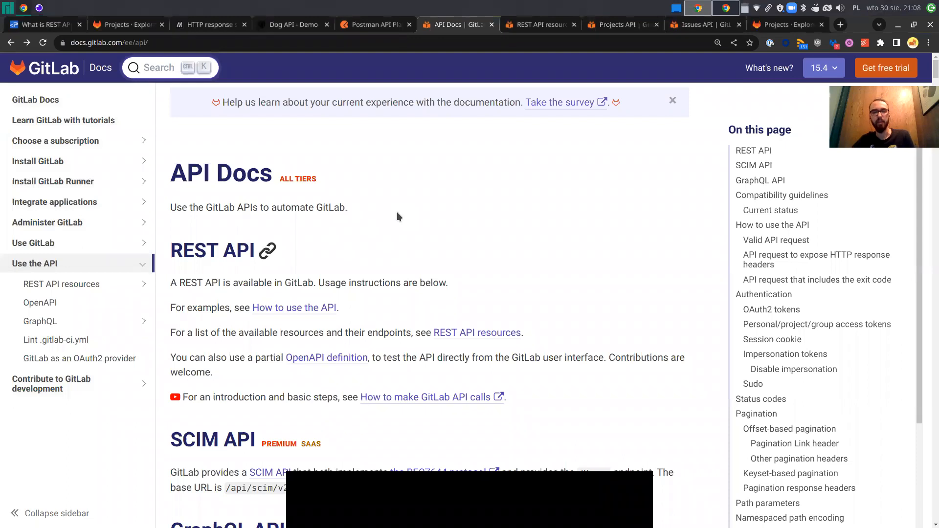
click(165, 46)
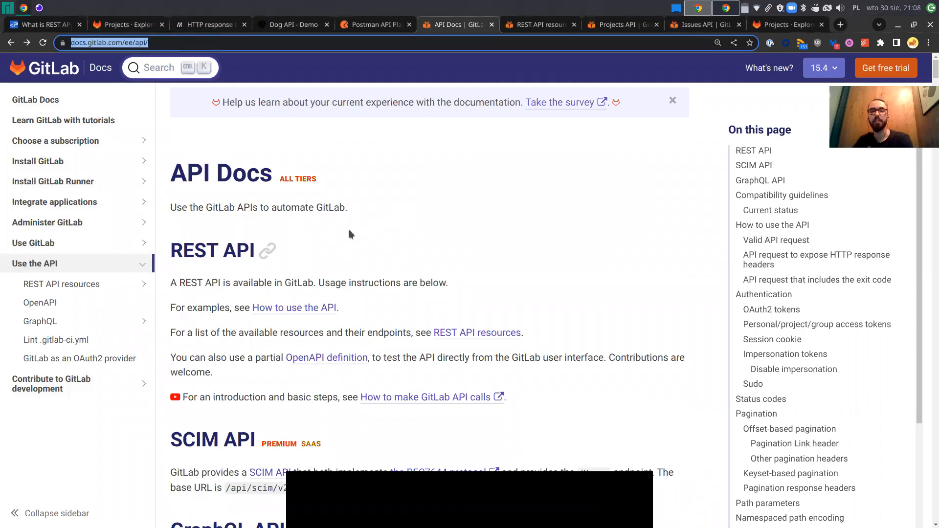
click(350, 234)
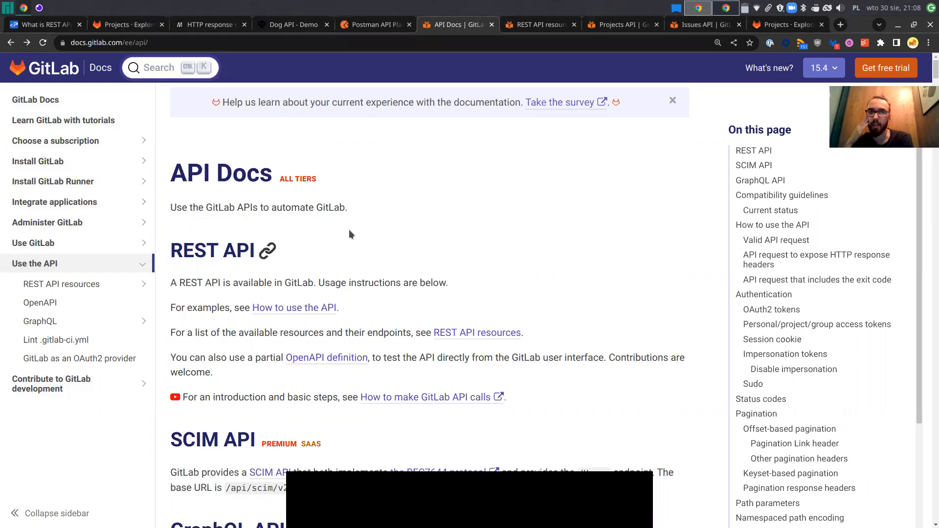
scroll(349, 231, down, 1)
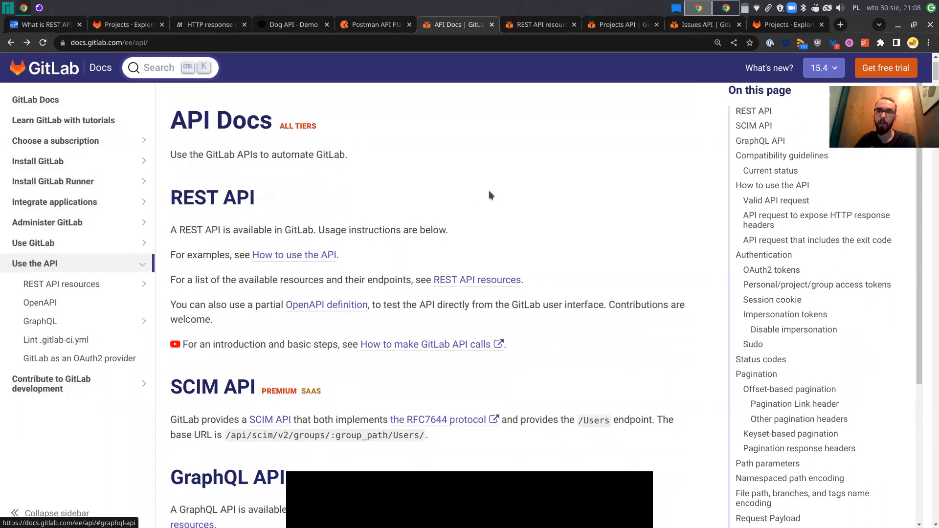
scroll(566, 204, down, 5)
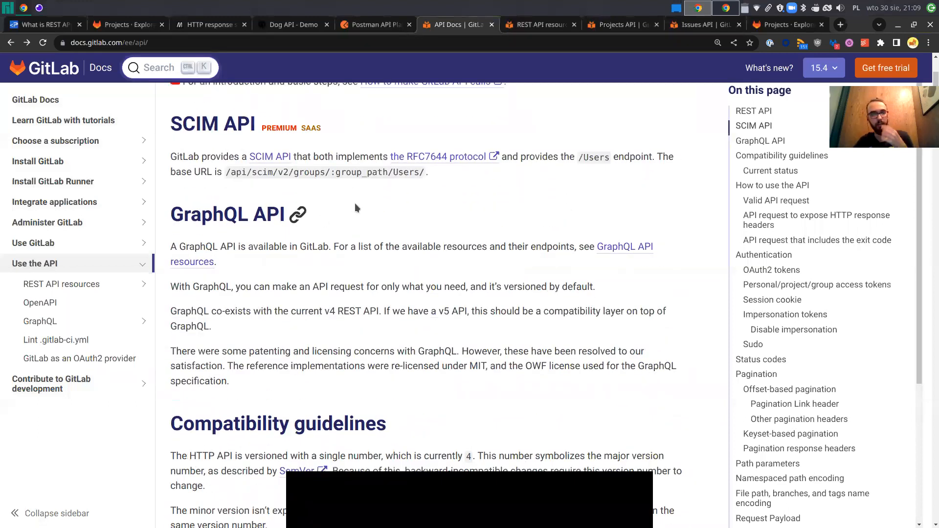
scroll(395, 220, down, 3)
scroll(394, 221, down, 1)
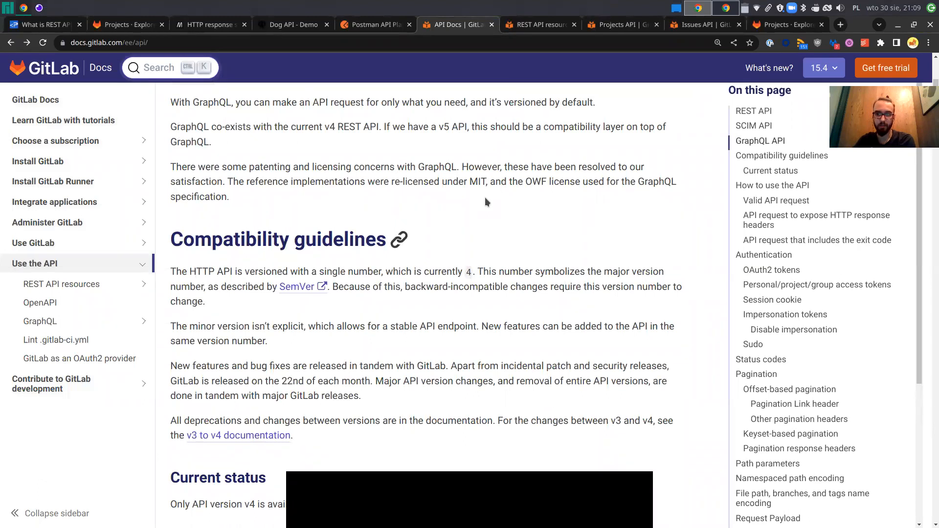
scroll(485, 198, down, 1)
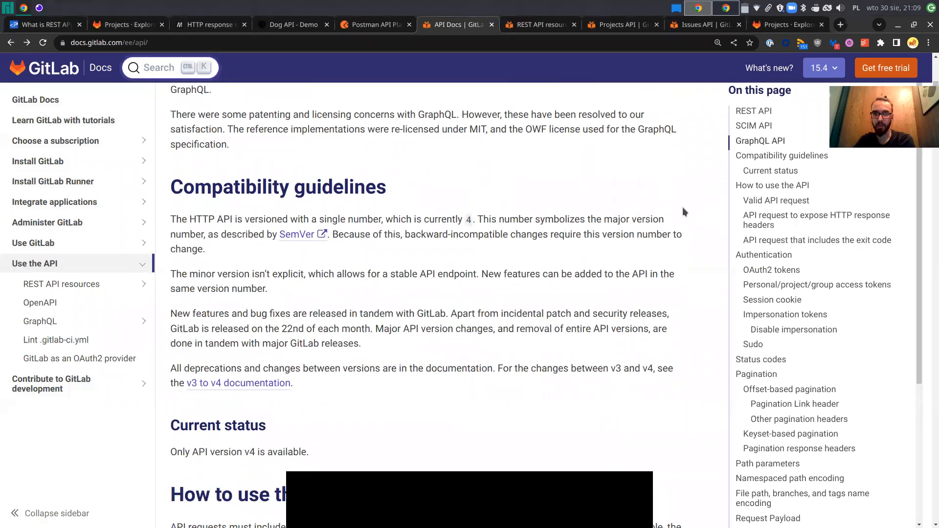
scroll(502, 196, down, 4)
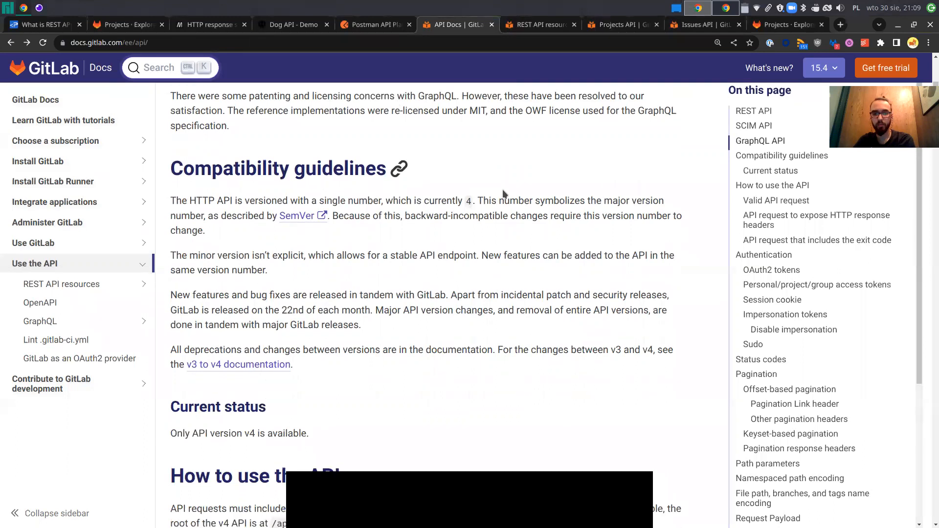
scroll(497, 196, down, 3)
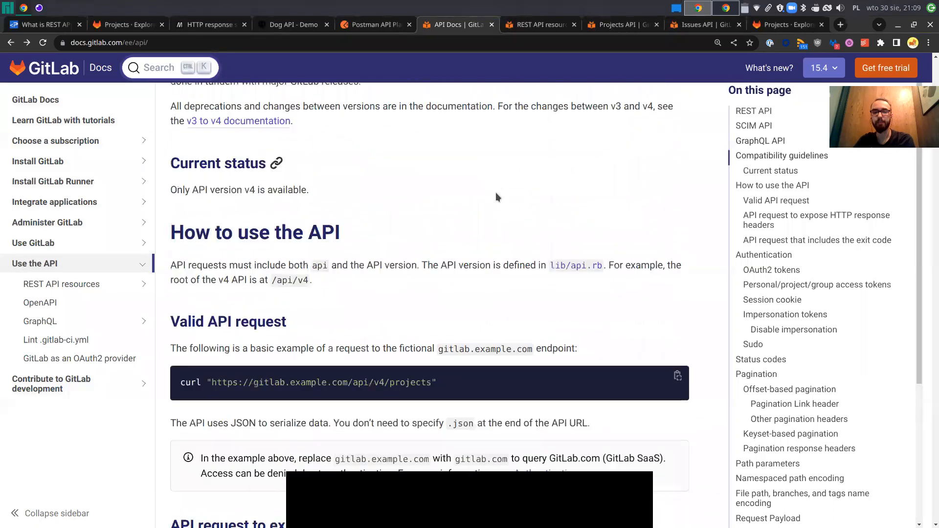
scroll(496, 196, down, 1)
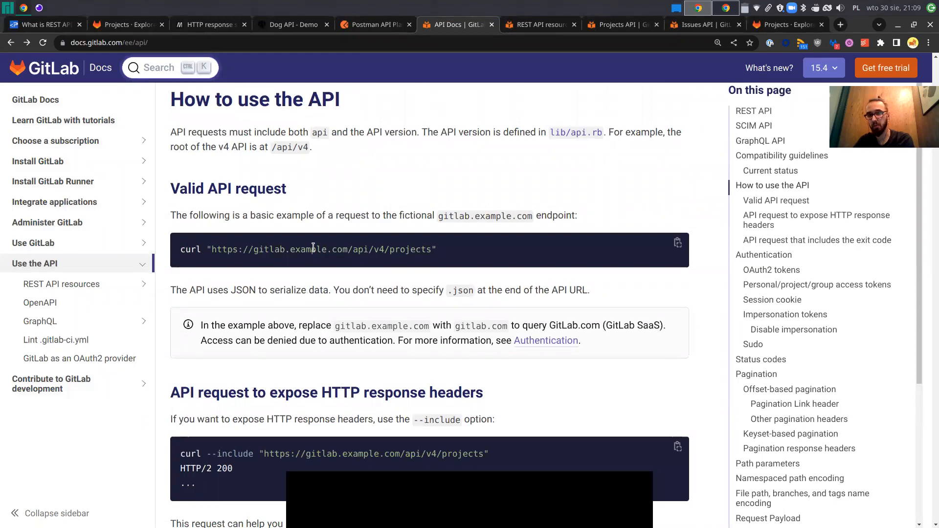
drag(445, 253, 173, 262)
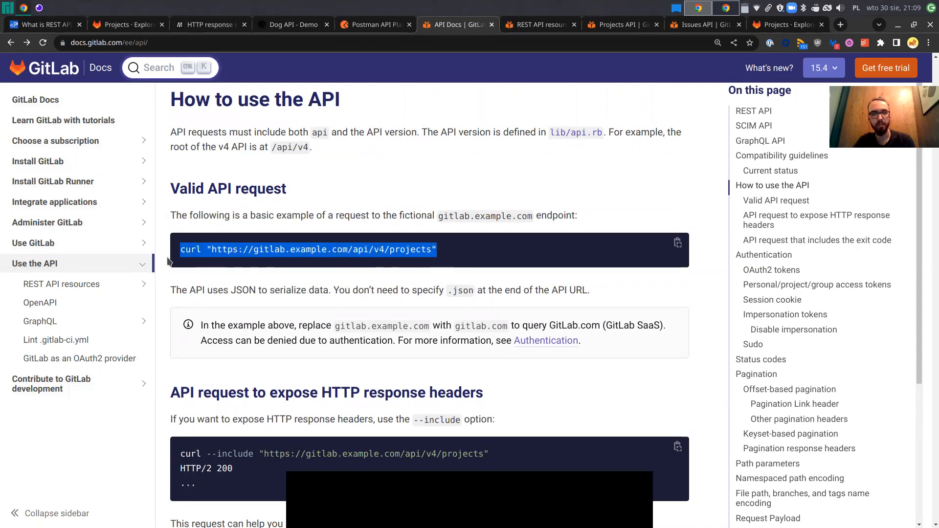
click(174, 261)
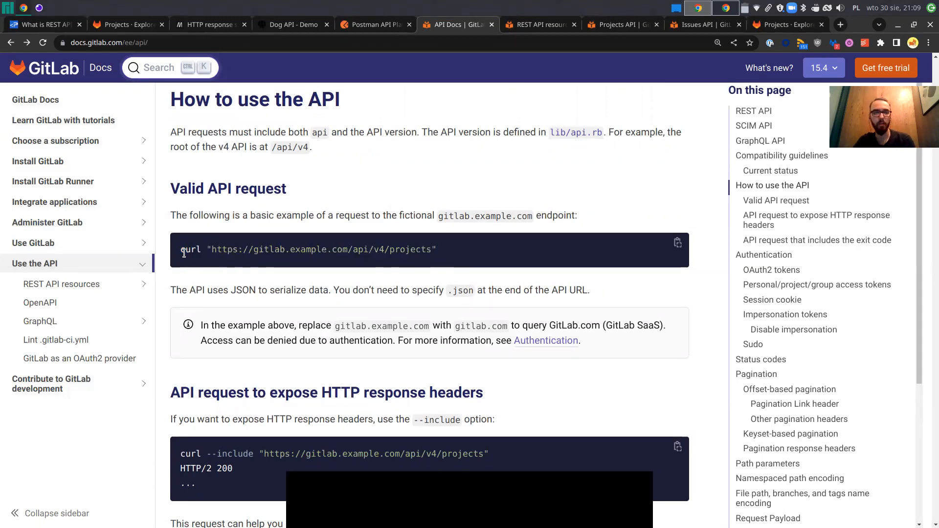
click(669, 243)
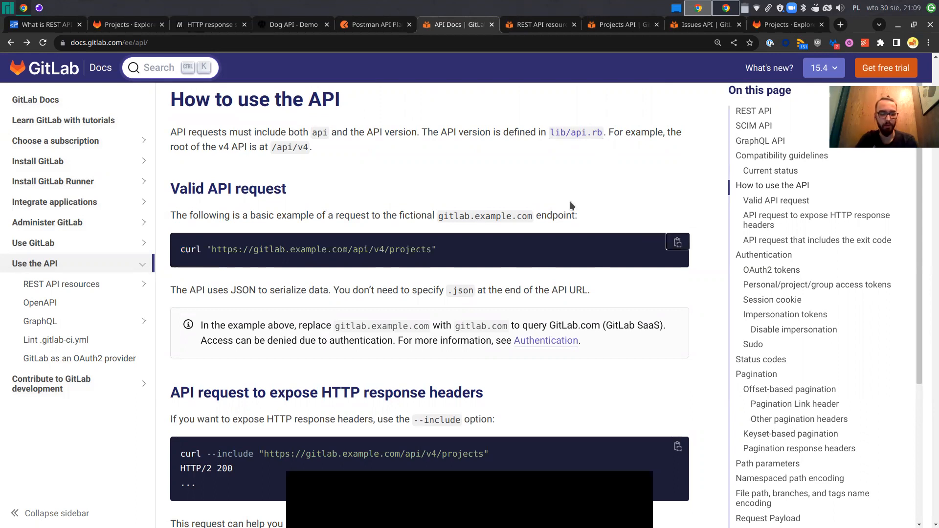
key(ctrl+alt+t)
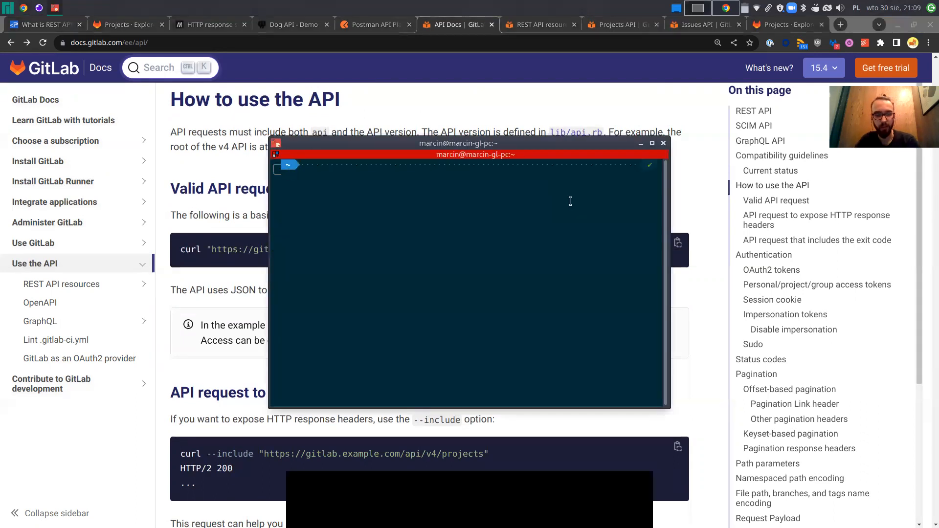
key(ctrl+shift+v)
key(Return)
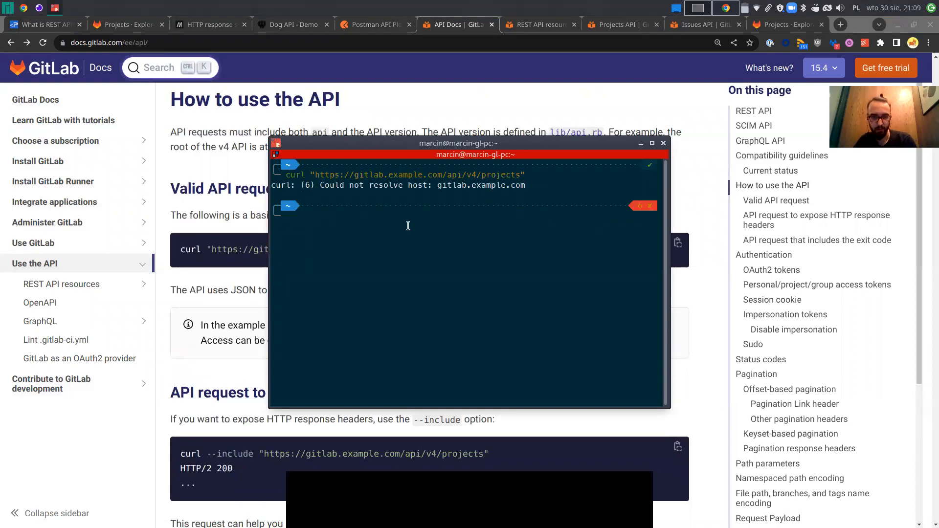
key(Up)
key(ctrl+Left)
key(ctrl+Left)
key(ctrl+Left)
key(ctrl+Left)
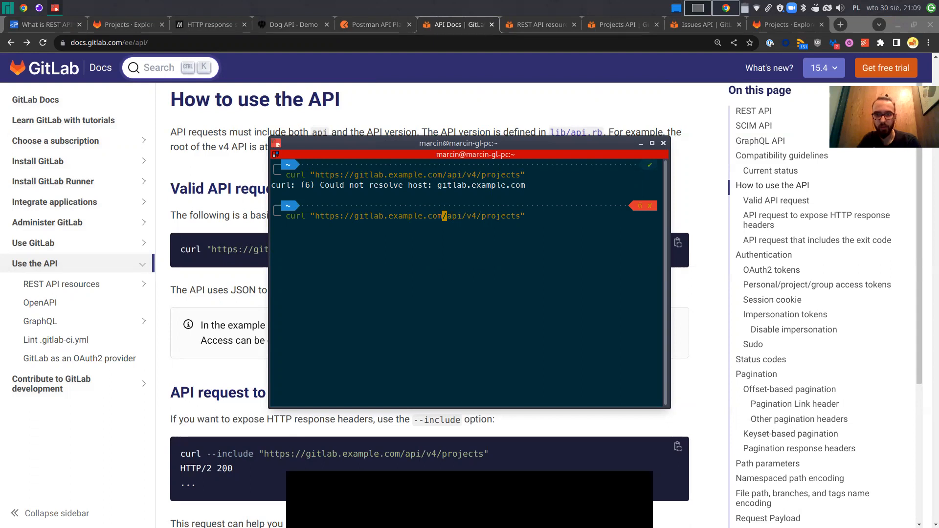
key(Left)
key(BackSpace)
key(BackSpace)
key(BackSpace)
key(BackSpace)
key(BackSpace)
key(BackSpace)
key(BackSpace)
key(BackSpace)
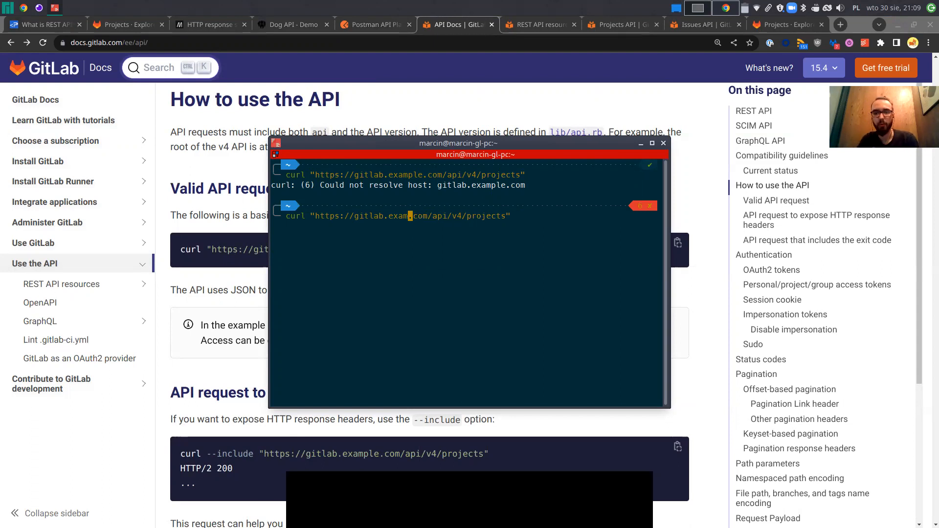
key(Return)
Step: Look through the raw JSON response and rerun the gitlab.com projects request with its output piped through jq
scroll(467, 329, up, 10)
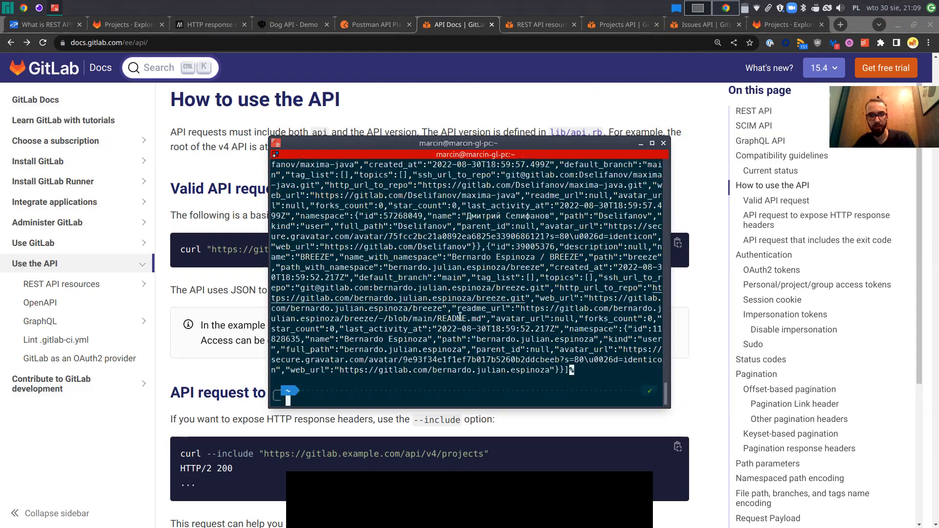
scroll(467, 329, up, 5)
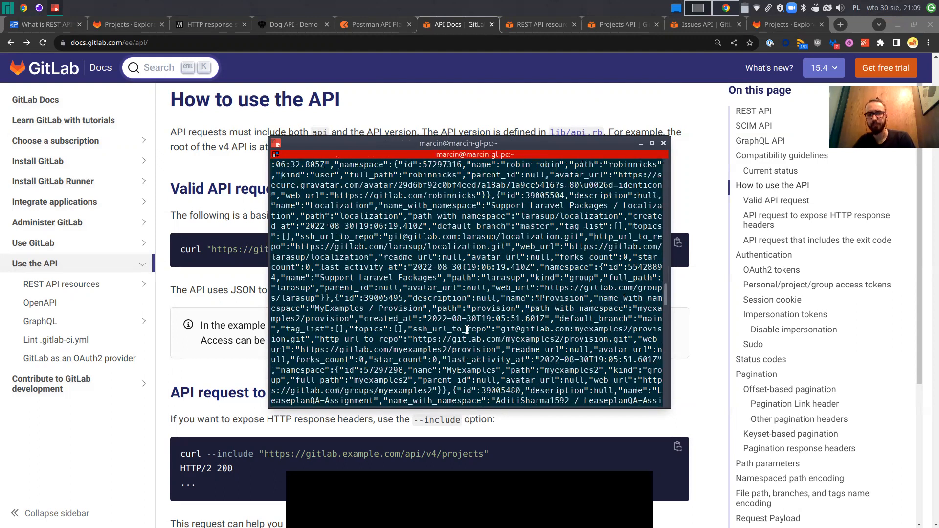
scroll(467, 329, down, 6)
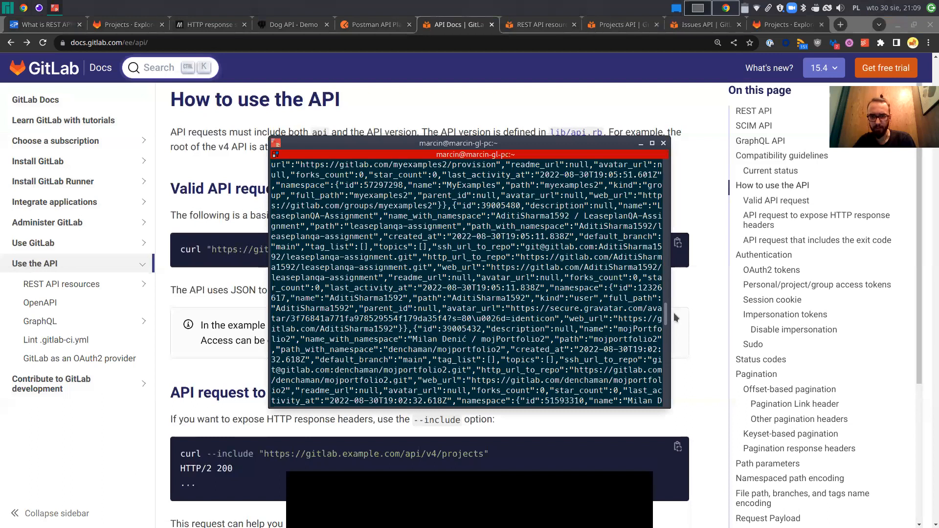
drag(667, 317, 664, 399)
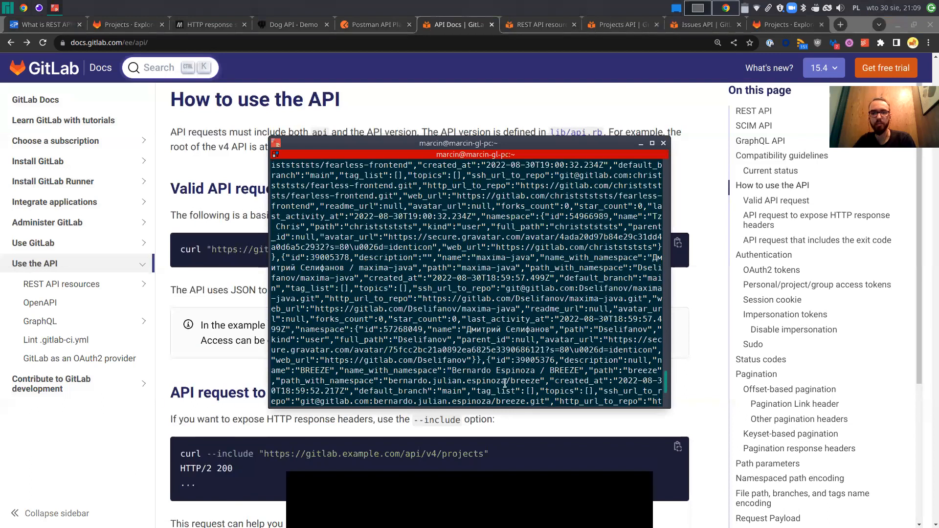
key(Up)
text(| )
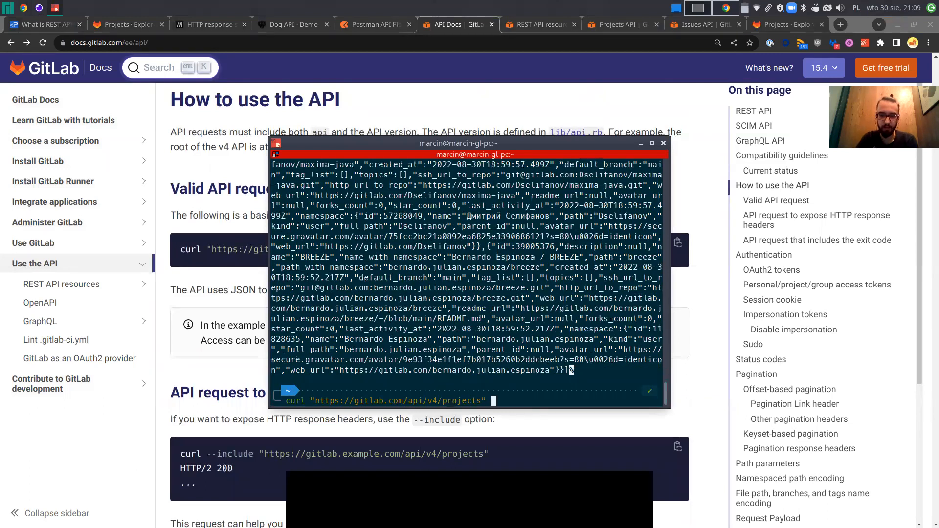
text(jq)
key(Return)
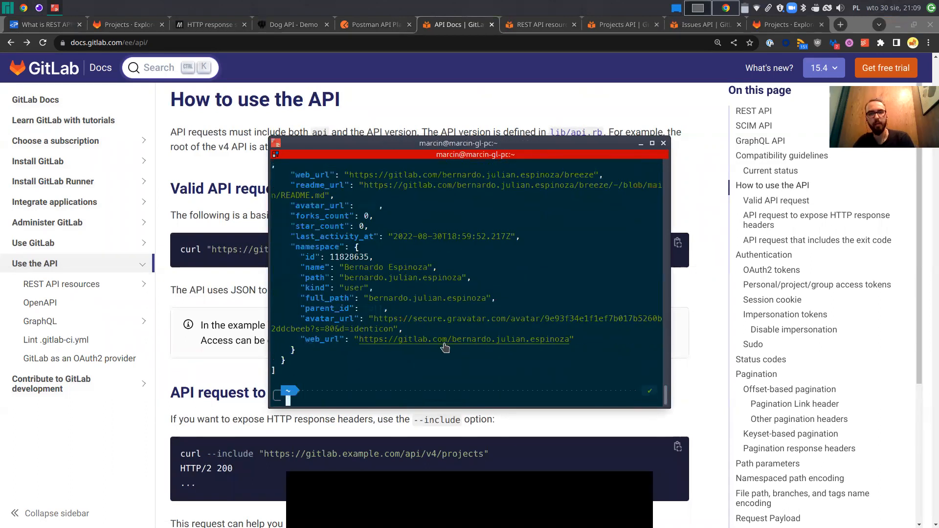
Step: Look through the formatted JSON output, clear the recalled command, and close the terminal session
scroll(447, 345, up, 2)
scroll(447, 344, up, 20)
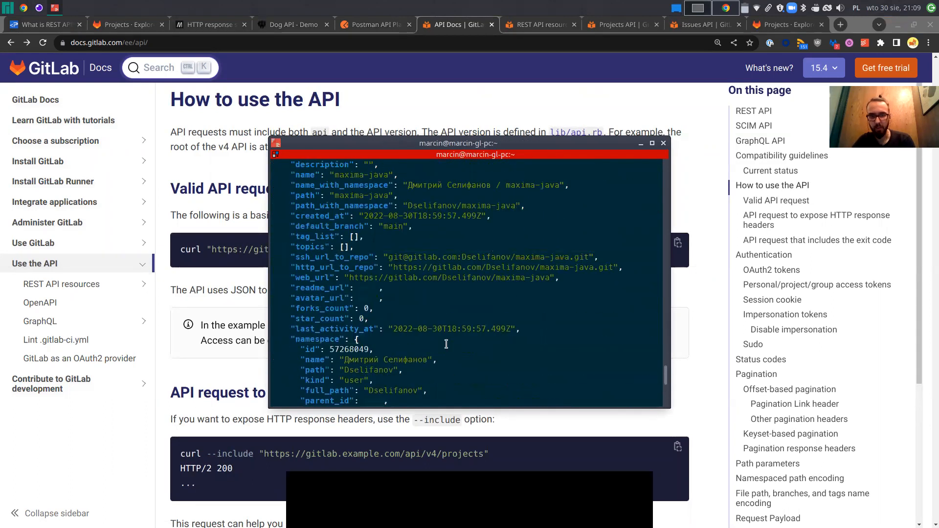
scroll(446, 345, down, 20)
key(Up)
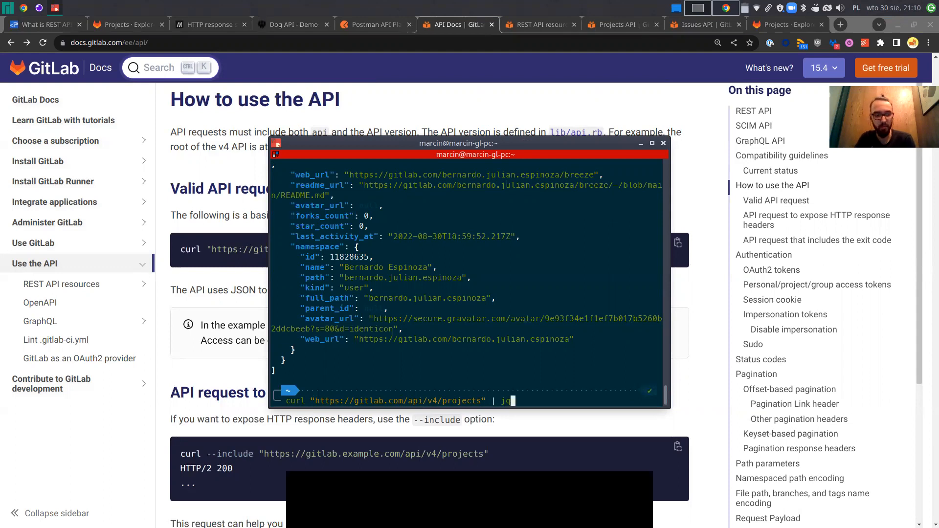
key(ctrl+u)
key(ctrl+d)
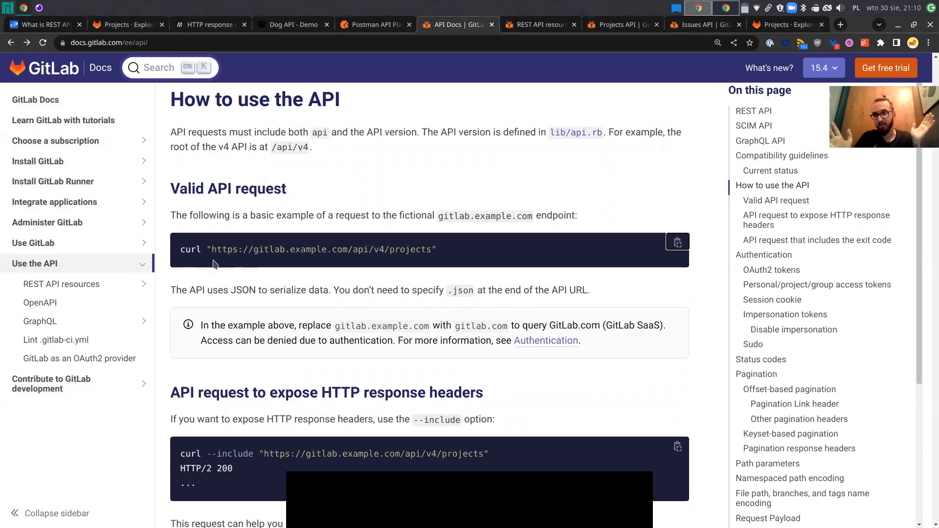
Step: Examine the --include option and the HTTP status code in the documentation example for exposing HTTP response headers
scroll(214, 265, down, 2)
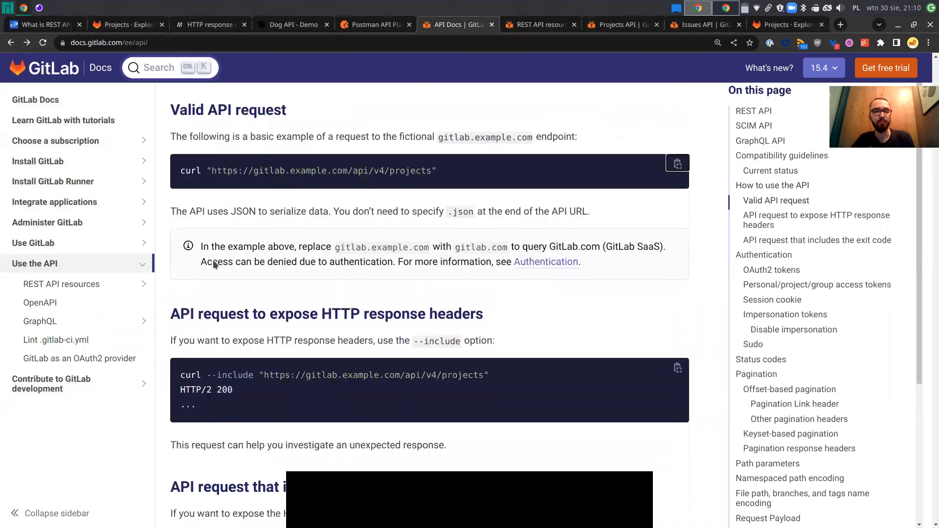
scroll(460, 269, down, 3)
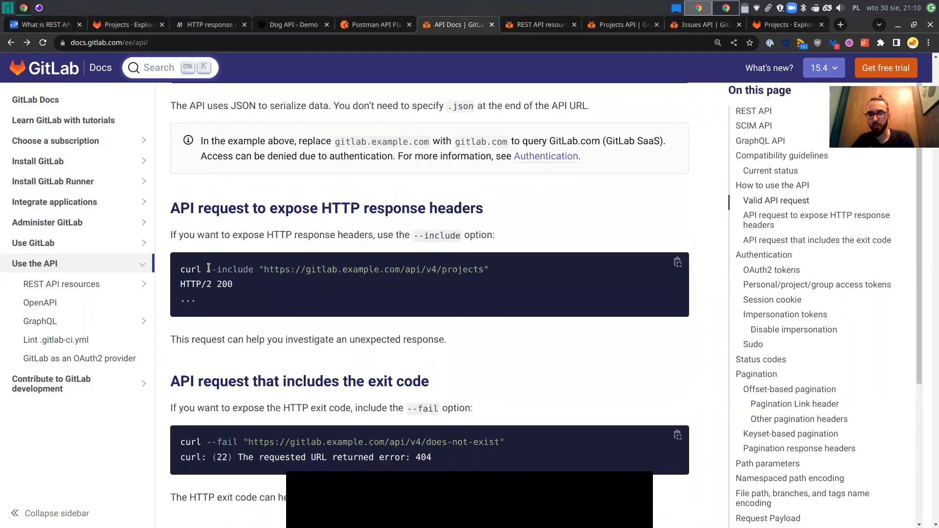
drag(208, 269, 254, 270)
click(219, 284)
double_click(219, 284)
click(240, 288)
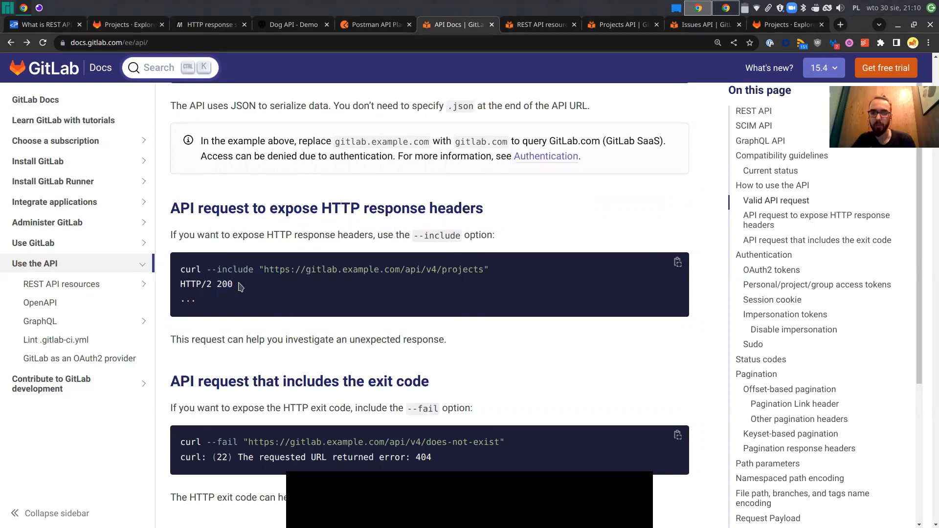
Step: Look through the --fail exit code example and the Authentication section, including the supported token types and the 401 error response
scroll(240, 287, down, 3)
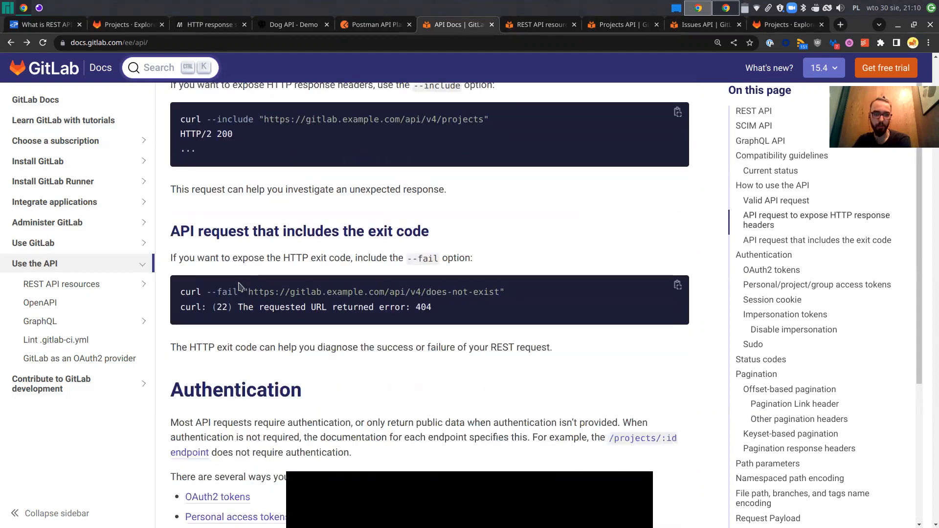
scroll(417, 246, down, 5)
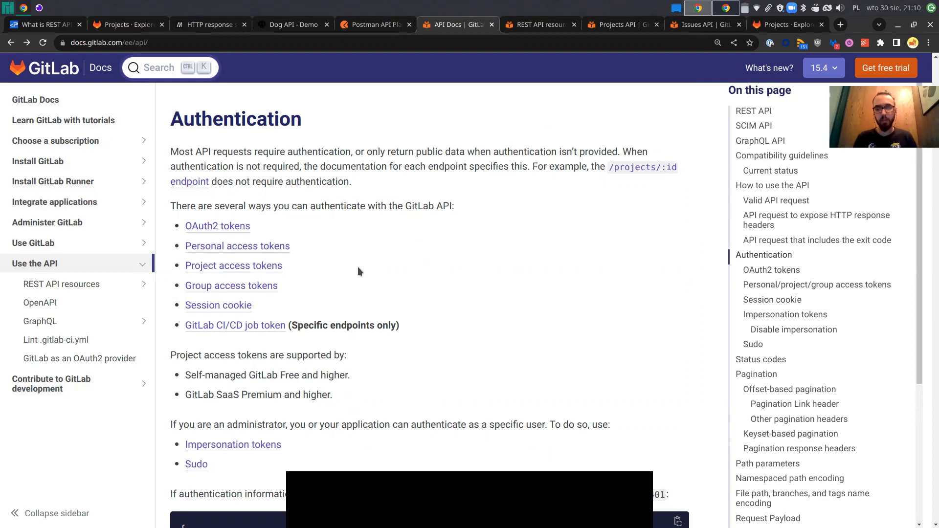
scroll(357, 266, down, 7)
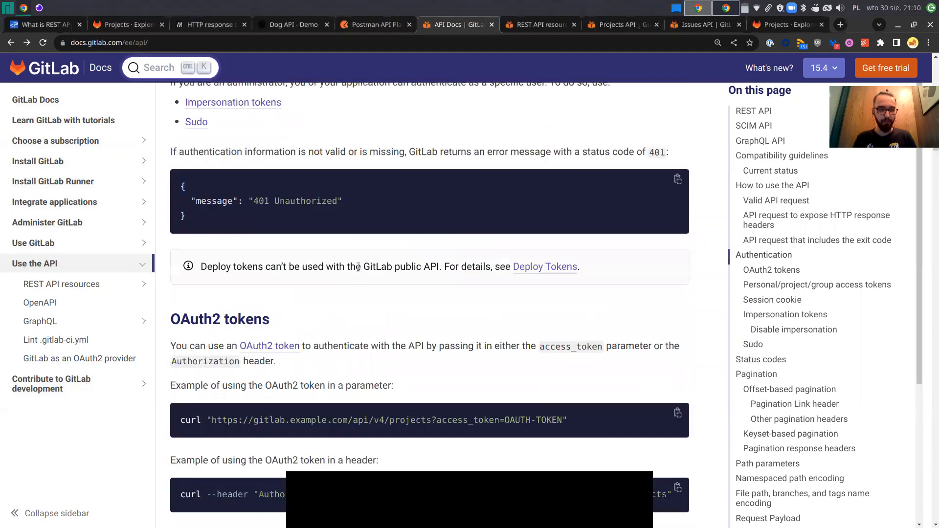
scroll(355, 265, up, 3)
scroll(355, 265, up, 1)
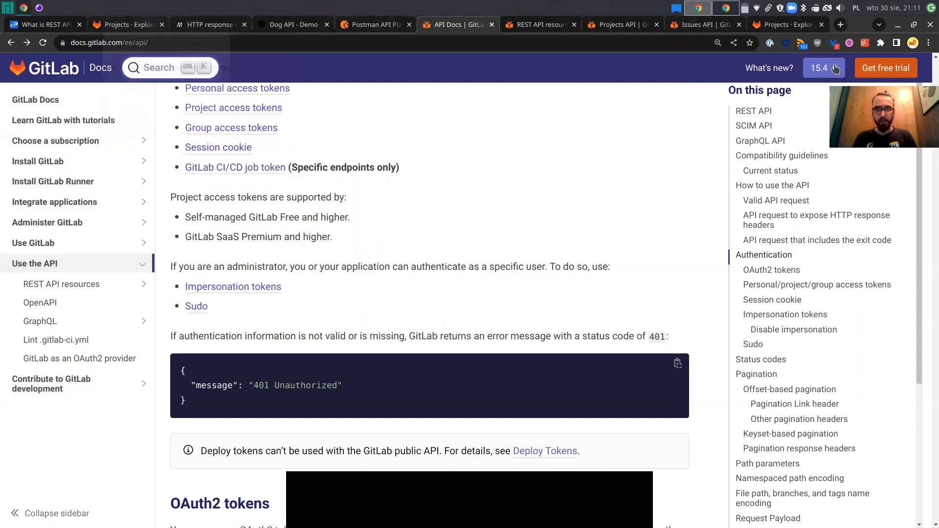
Step: Switch to the GitLab projects page, enlarge it to 125%, and open the Access Tokens page in the account's user settings
click(787, 24)
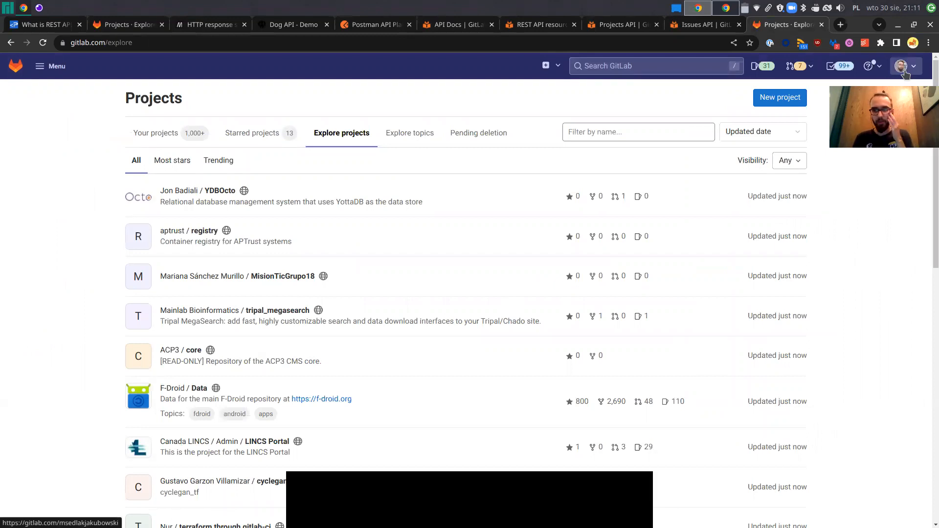
key(ctrl+plus)
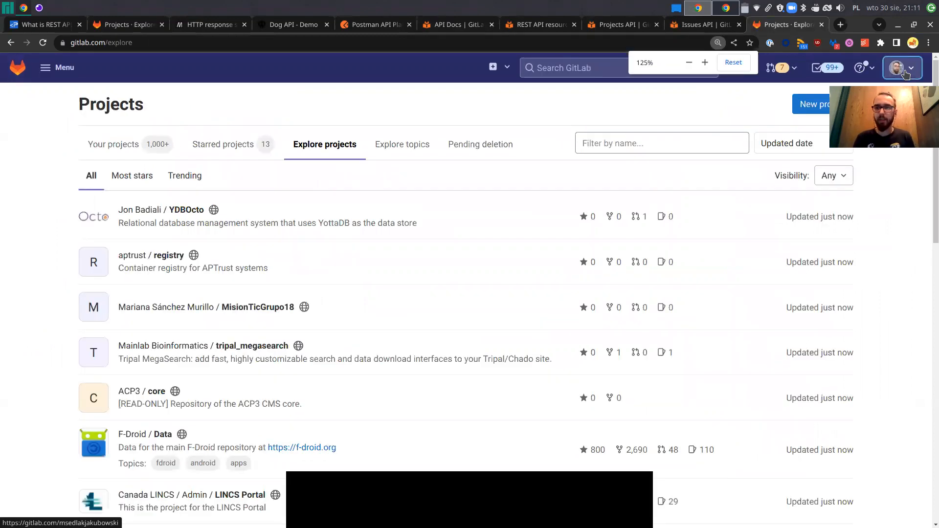
click(905, 72)
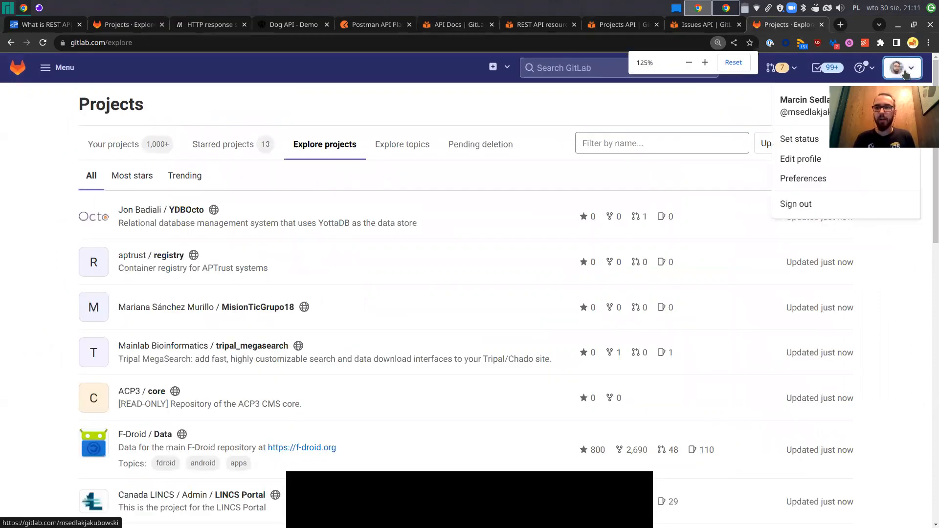
click(803, 178)
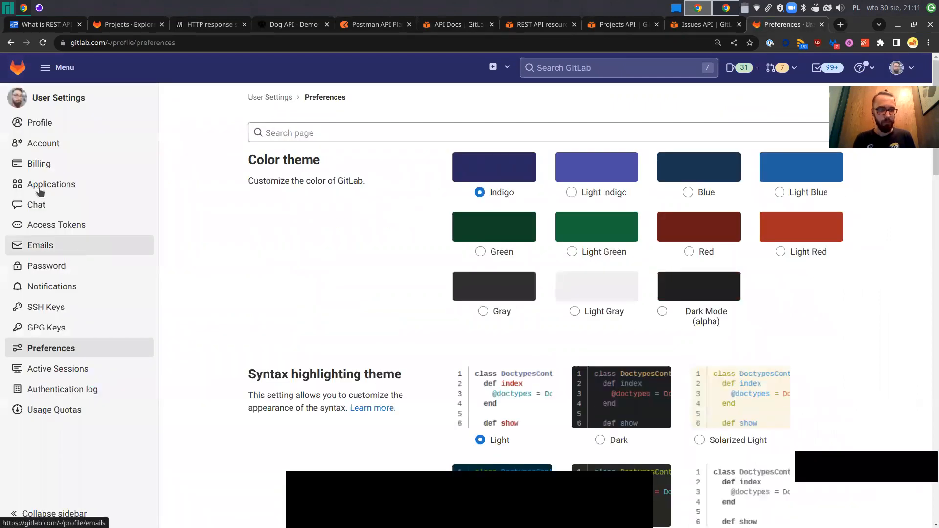
click(52, 228)
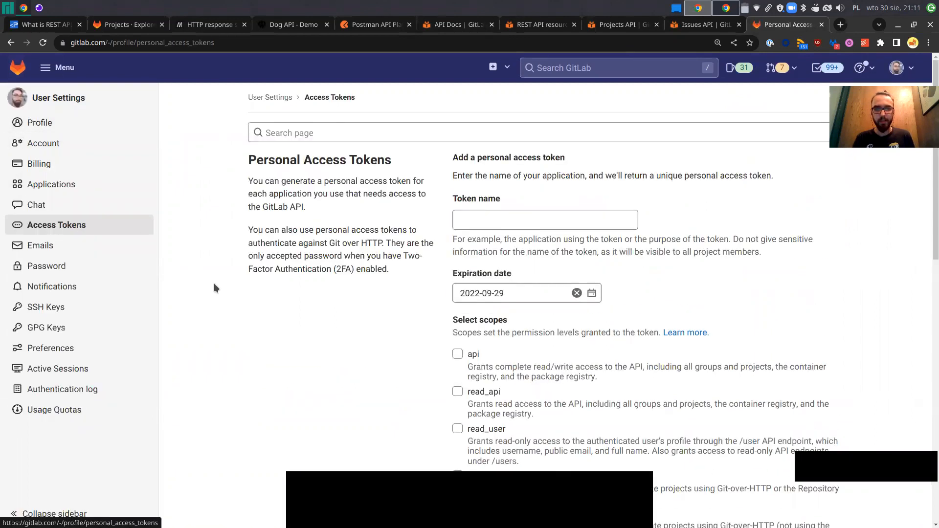
Step: Name the new personal access token api-demo
click(480, 221)
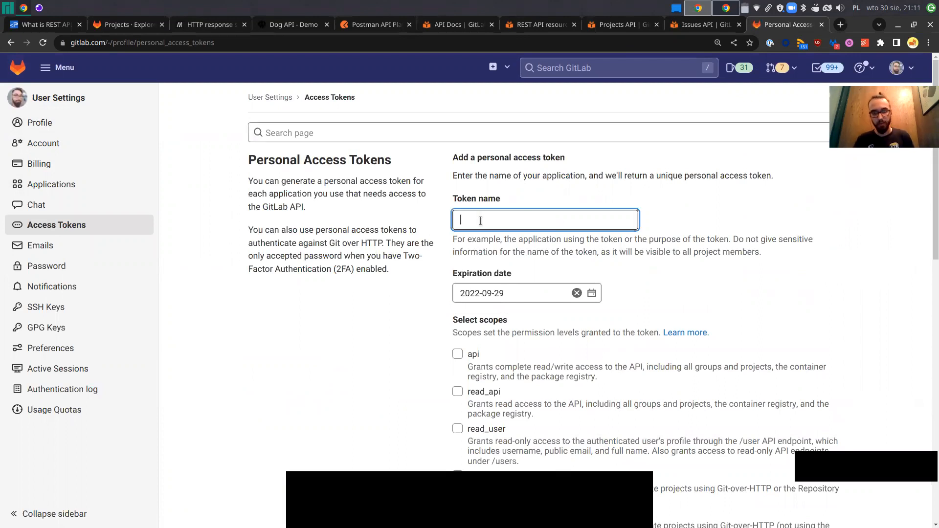
text(api-t)
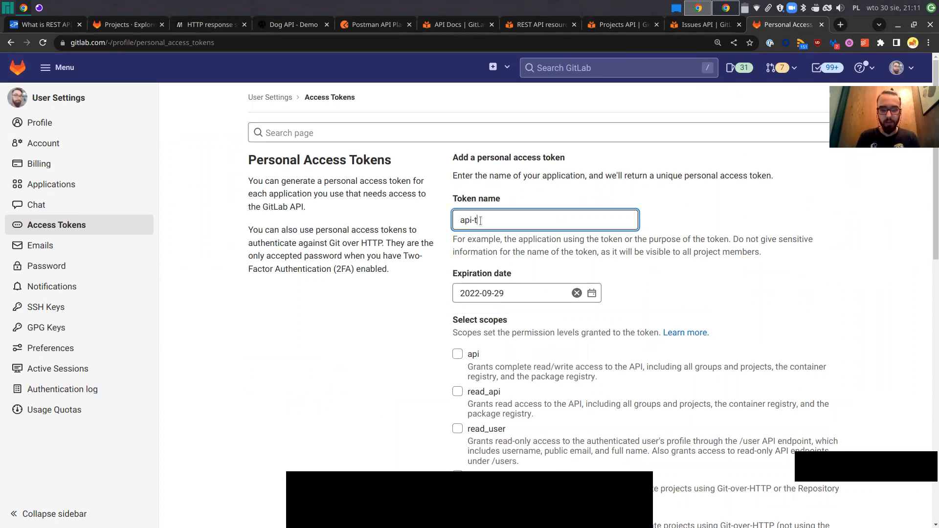
text(esting-de)
key(ctrl+shift+Left)
key(ctrl+shift+Left)
key(ctrl+shift+Left)
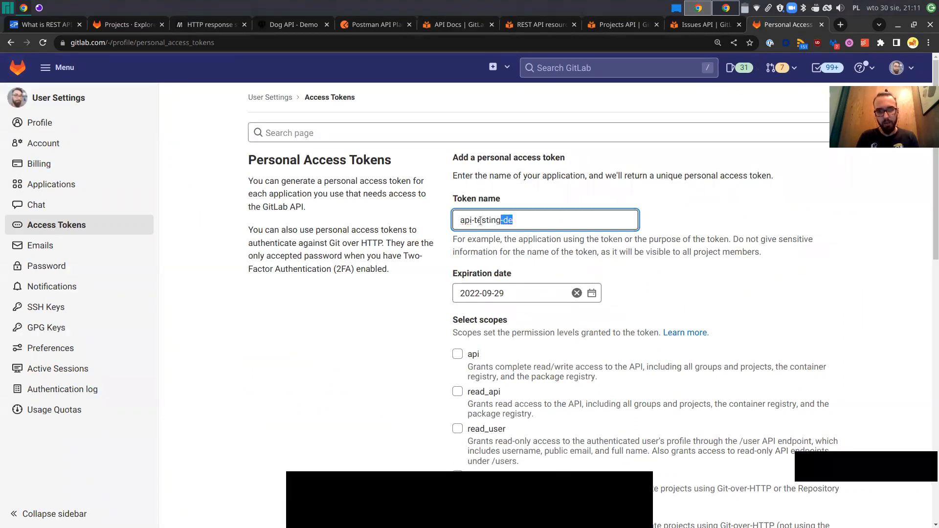
text(demo)
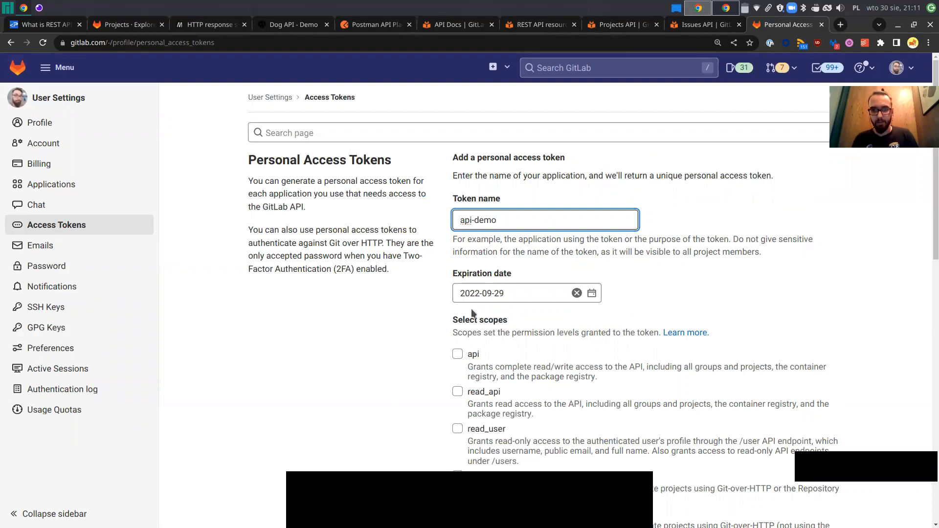
Step: Grant the new token the api scope, create the personal access token, and copy it to the clipboard
scroll(450, 289, down, 3)
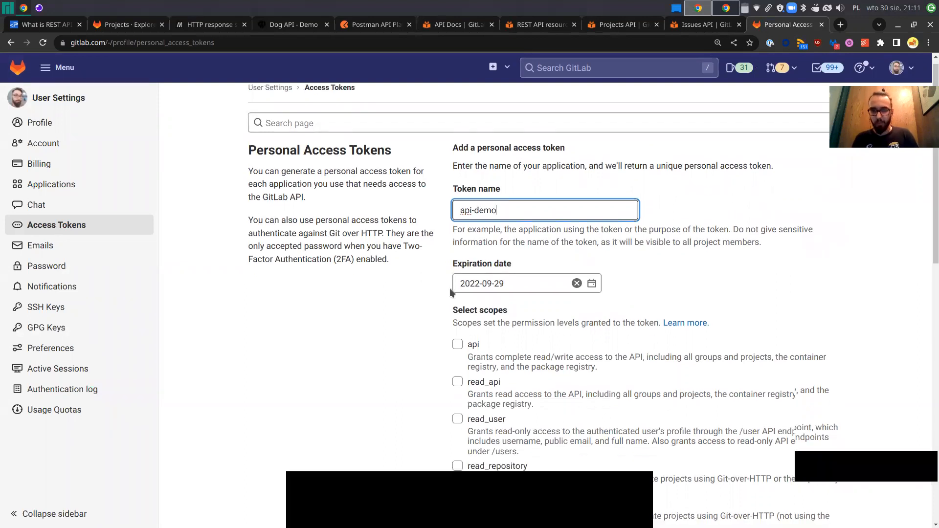
click(415, 215)
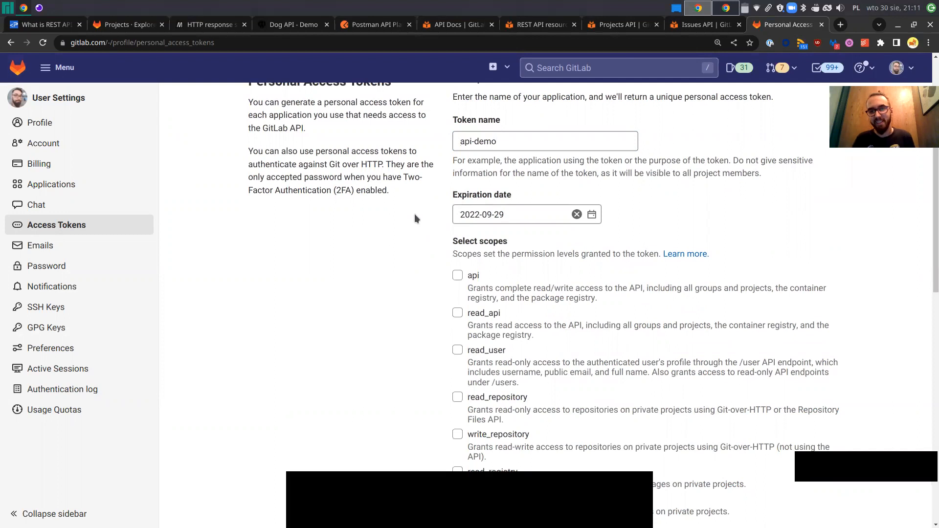
scroll(415, 214, down, 3)
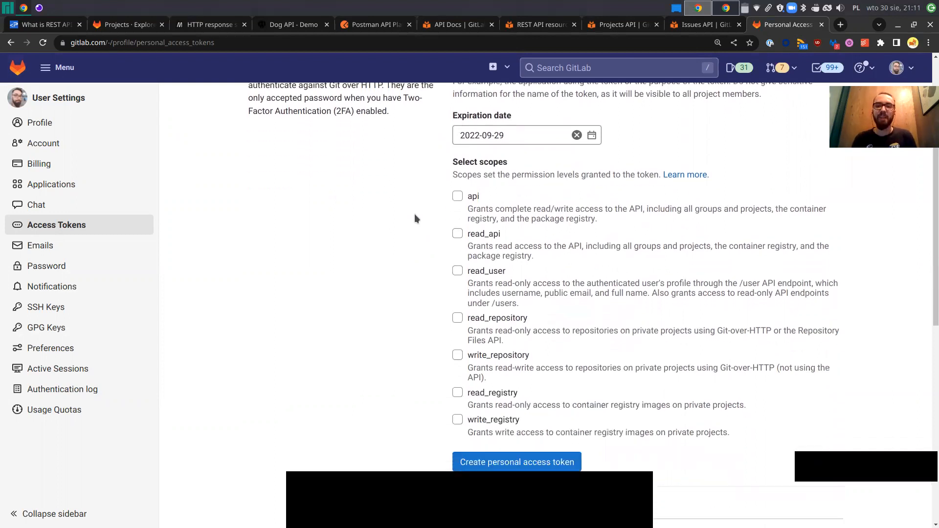
click(458, 196)
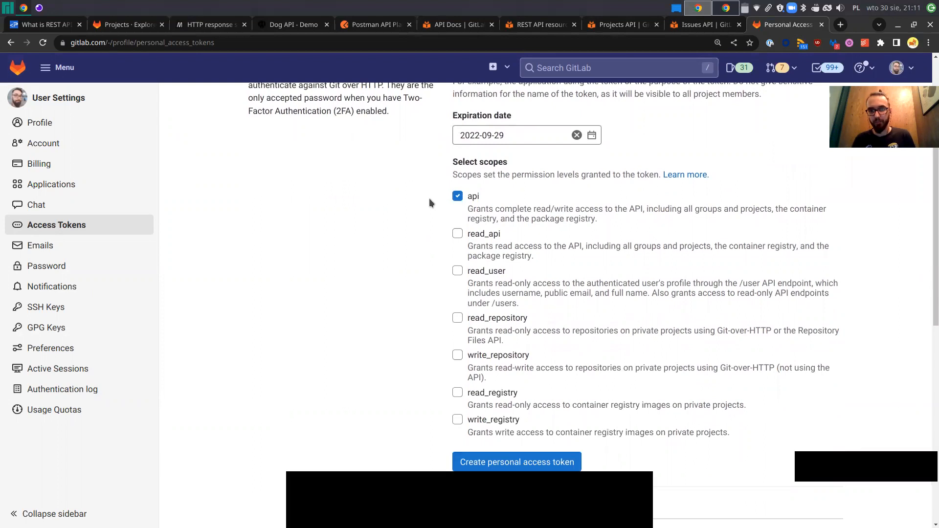
click(474, 461)
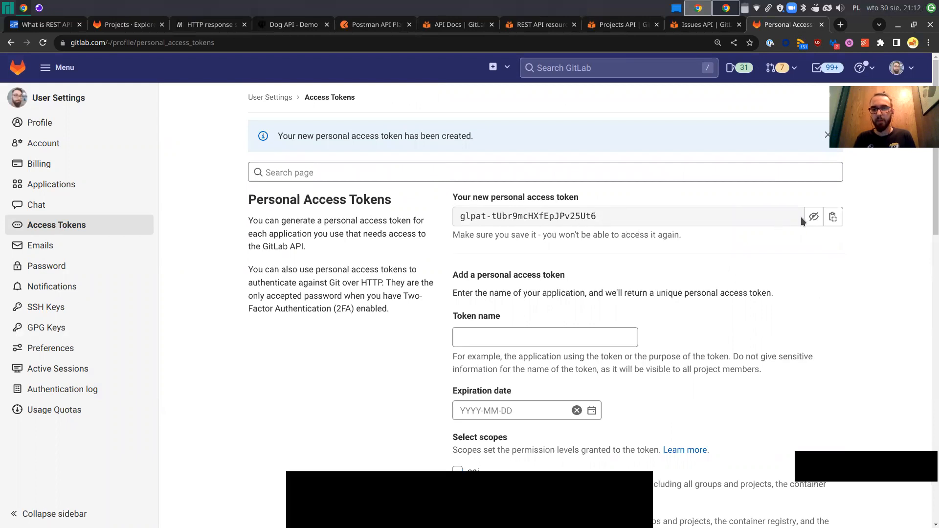
click(832, 217)
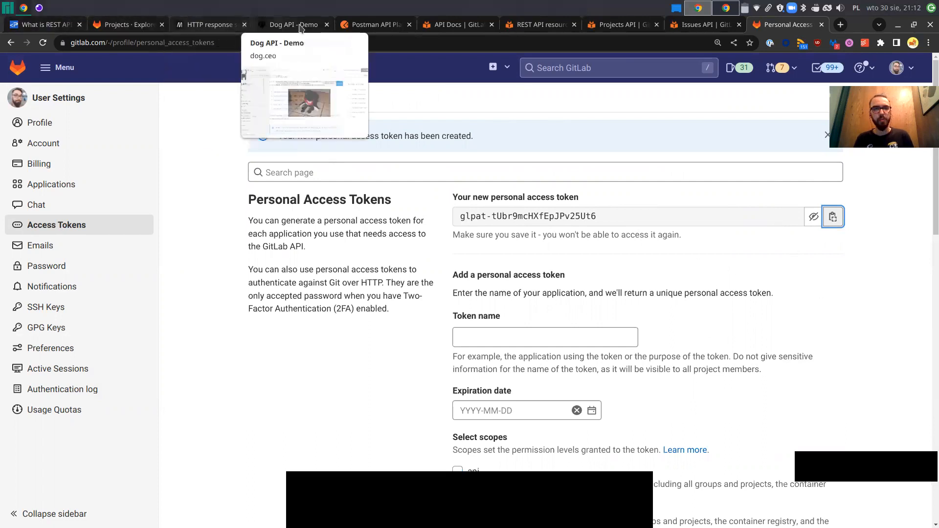
click(356, 26)
key(ctrl+w)
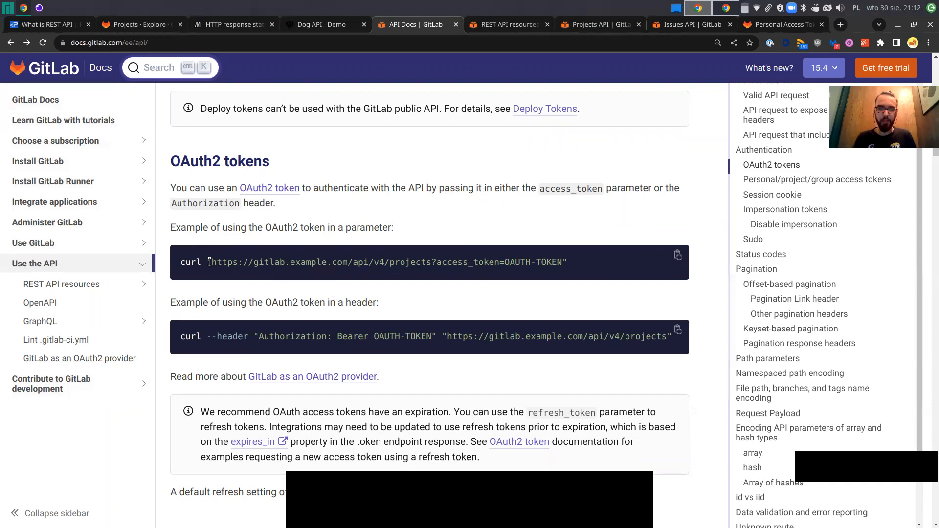
drag(211, 263, 384, 264)
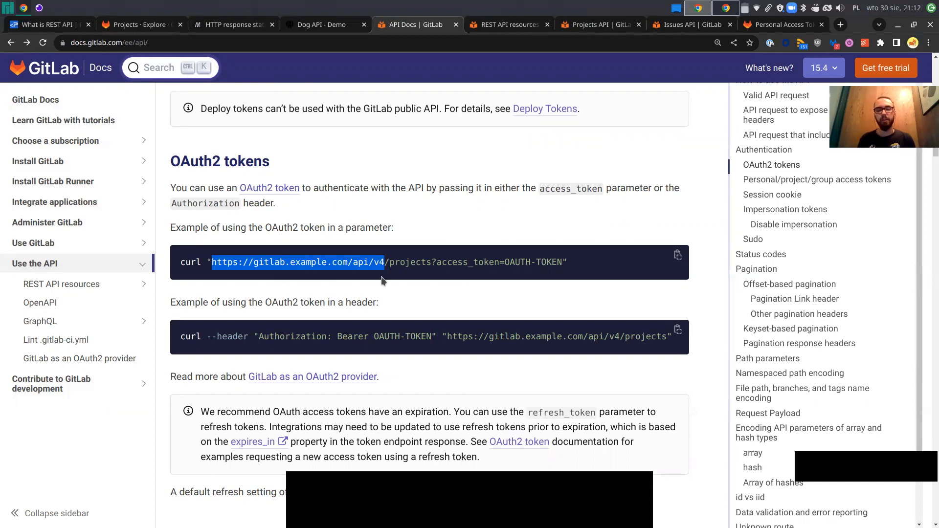
click(382, 280)
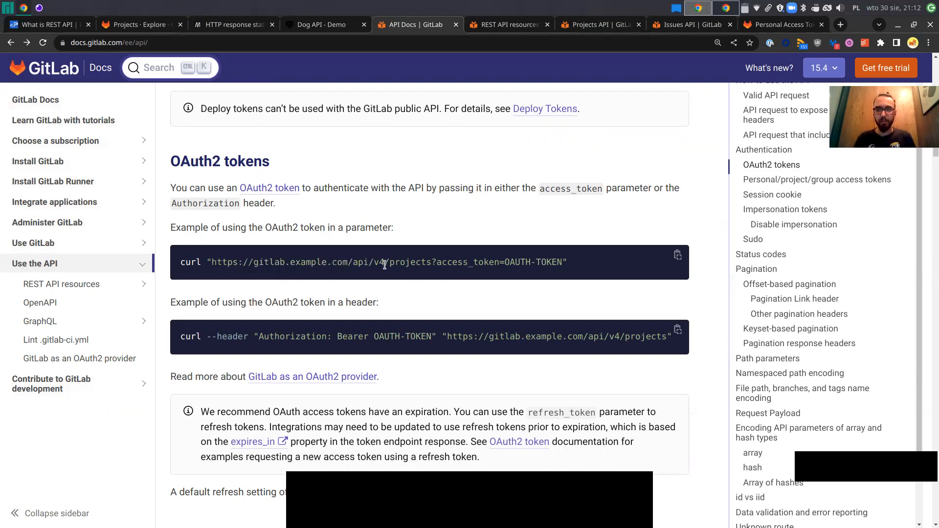
drag(385, 263, 431, 264)
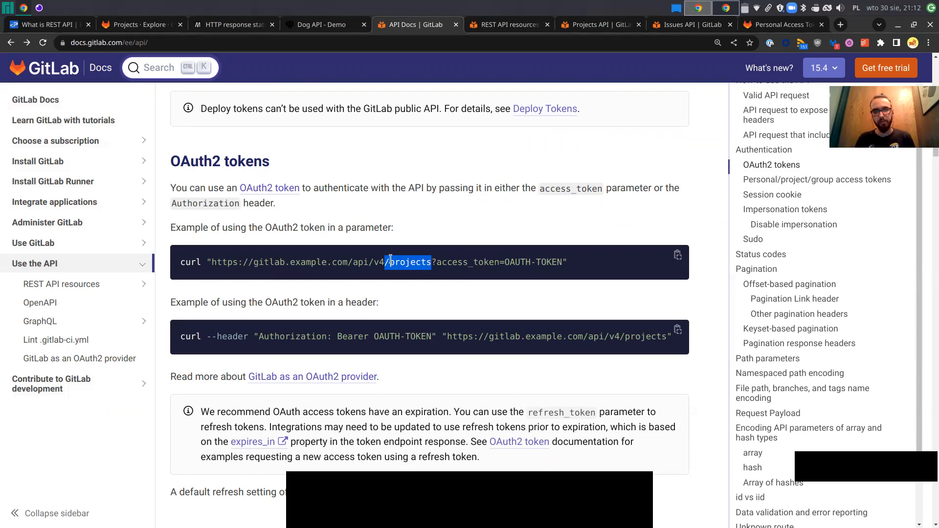
drag(385, 263, 212, 263)
key(ctrl+c)
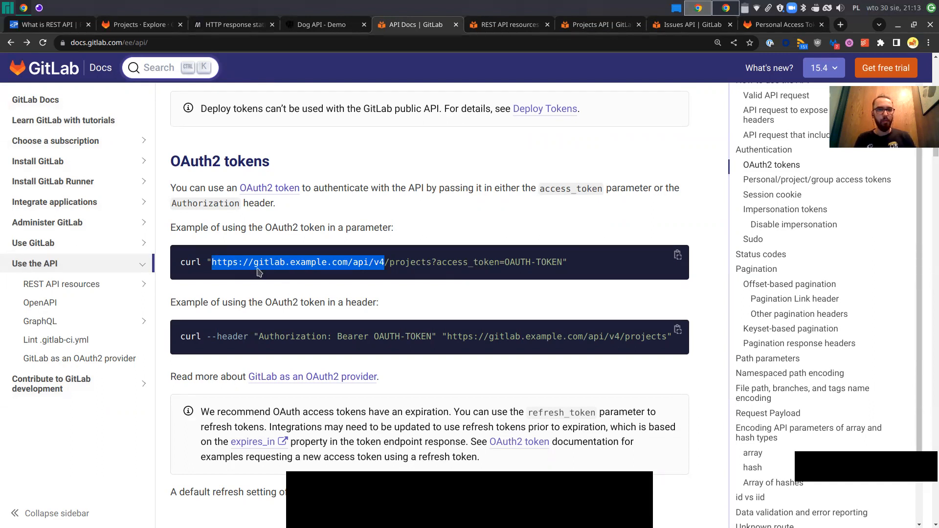
Step: Look through the list of available resources in the REST API resources documentation
click(499, 26)
scroll(68, 312, up, 5)
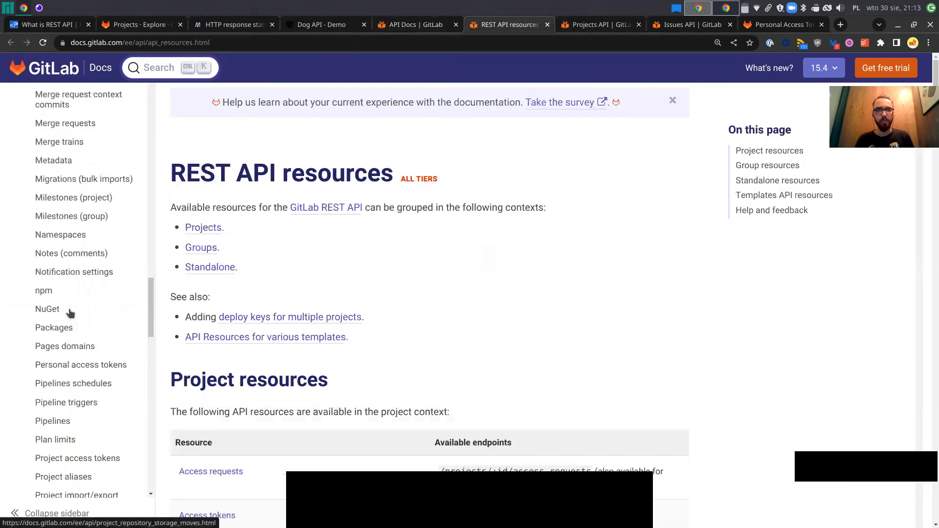
scroll(69, 311, up, 10)
drag(151, 231, 149, 254)
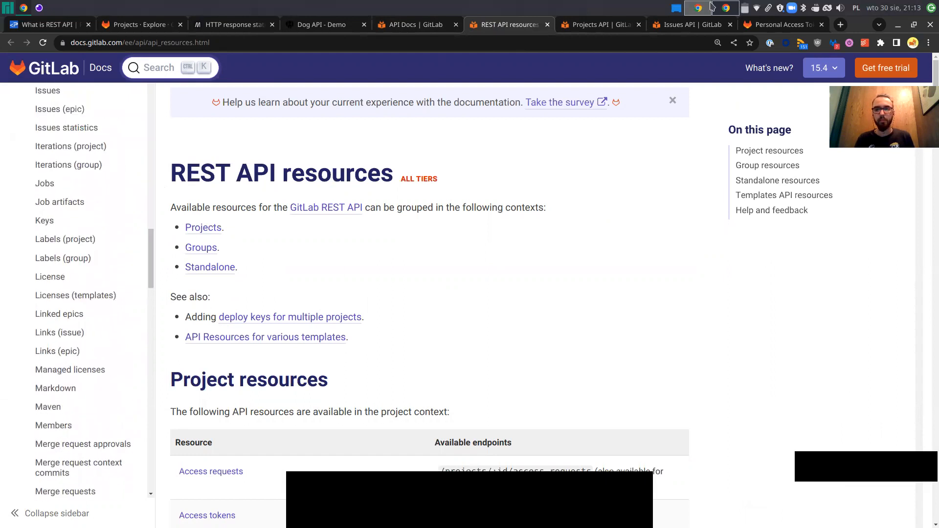
Step: Look over the start of the Projects API documentation and go to its Create project section
click(594, 27)
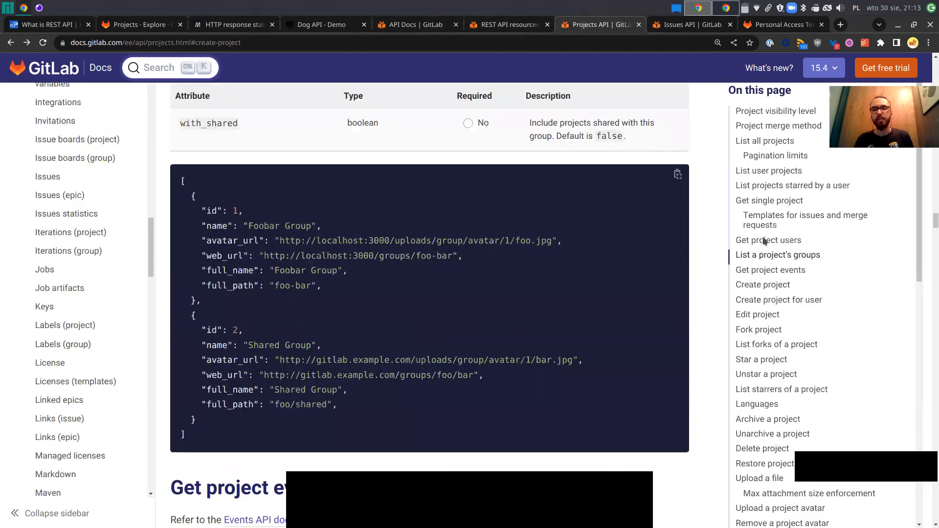
drag(934, 221, 927, 60)
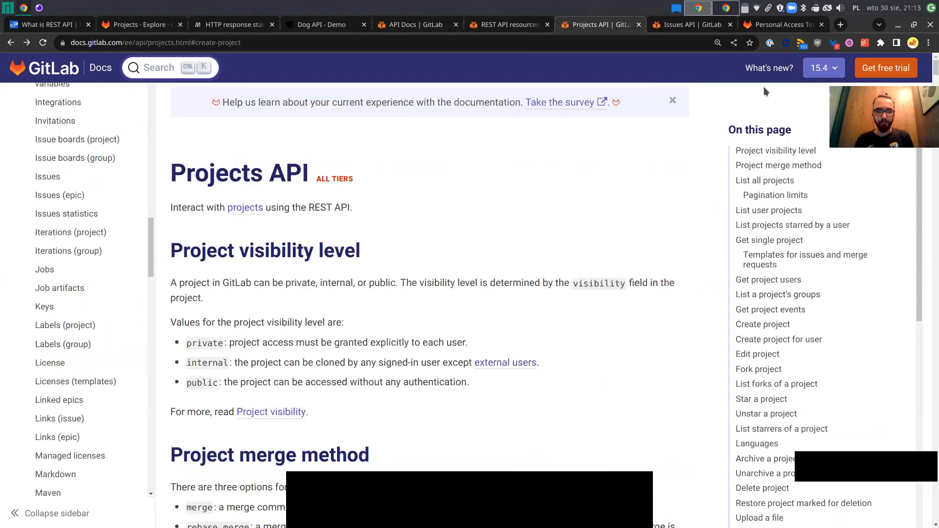
scroll(473, 209, down, 4)
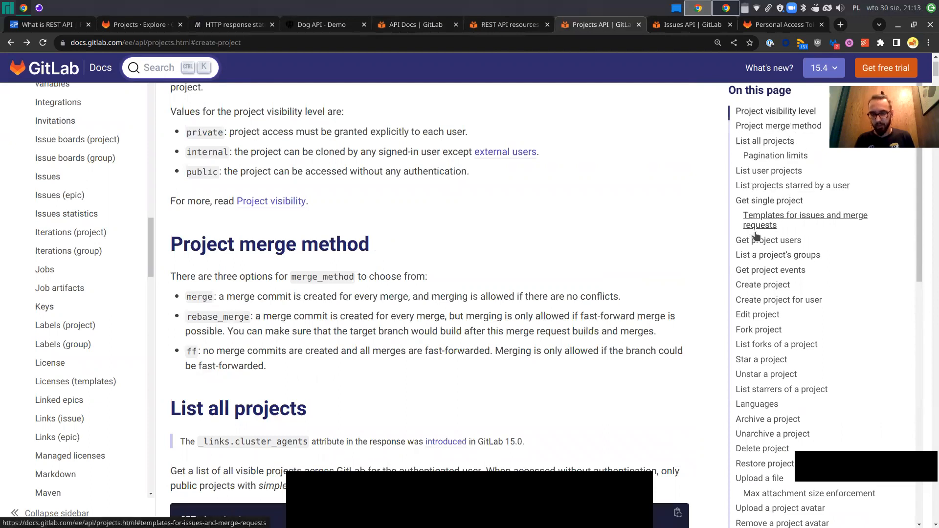
click(755, 287)
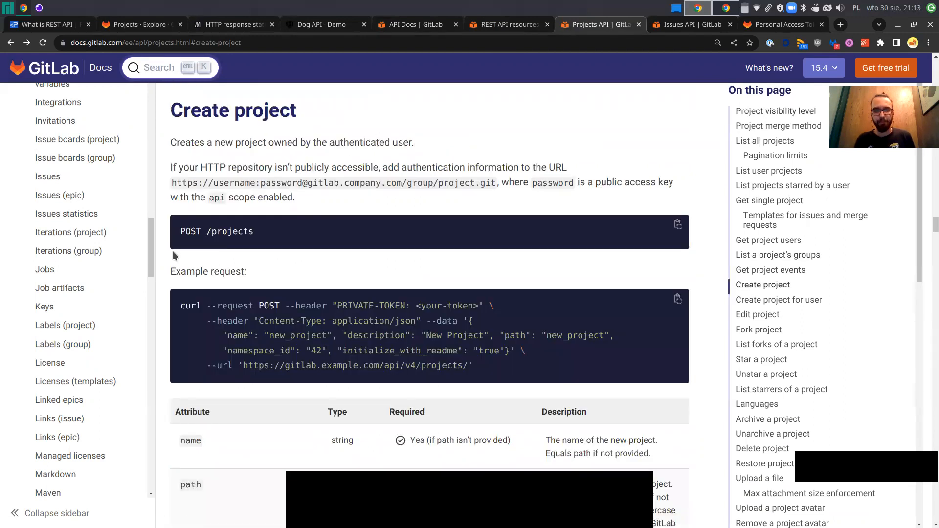
Step: Examine the Create project endpoint, its example curl request with the PRIVATE-TOKEN header, and the name and path attributes
scroll(174, 251, down, 2)
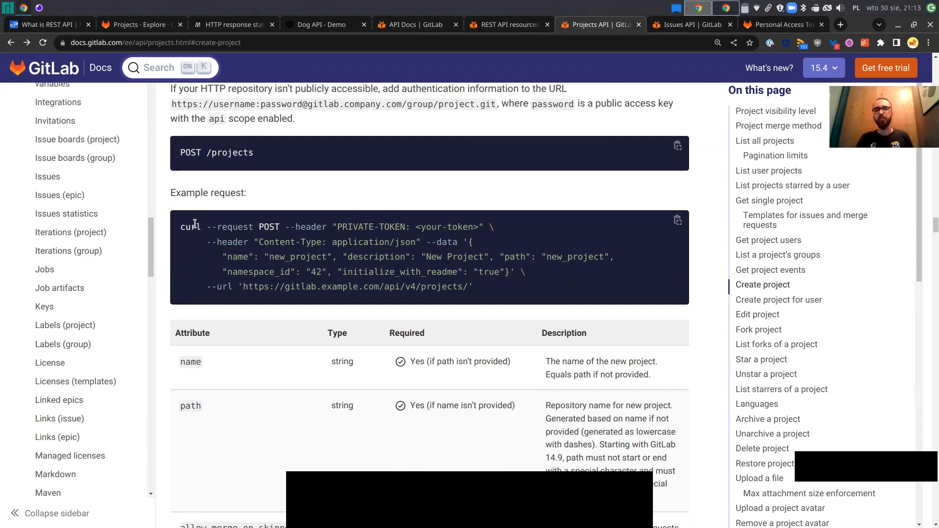
scroll(196, 225, down, 1)
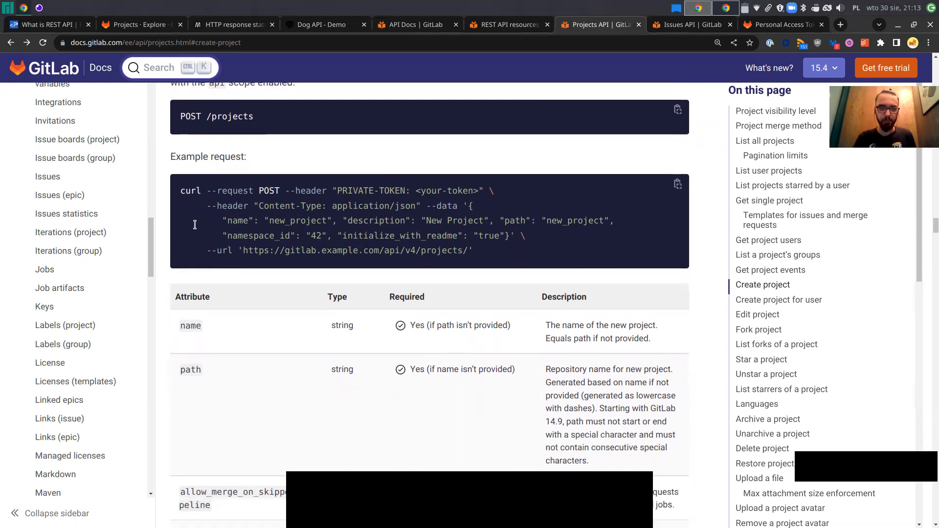
drag(285, 174, 407, 172)
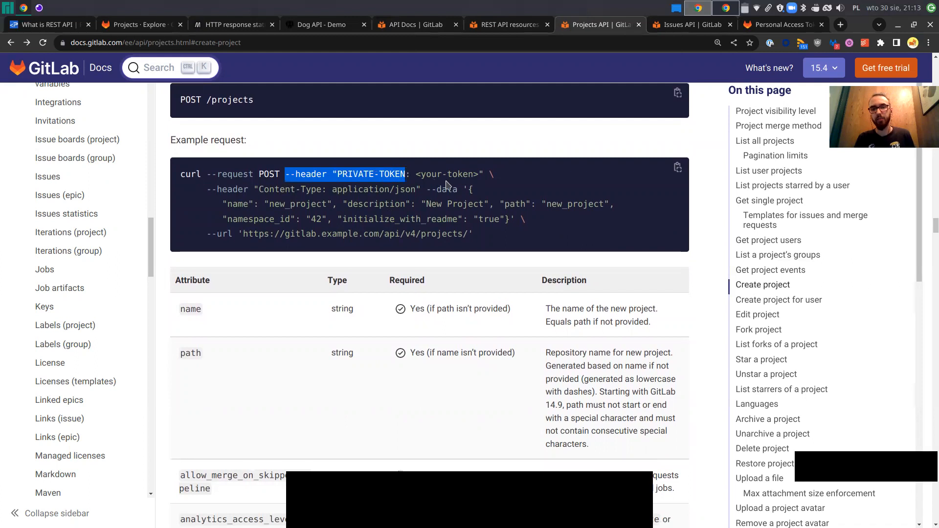
click(487, 176)
scroll(434, 230, up, 2)
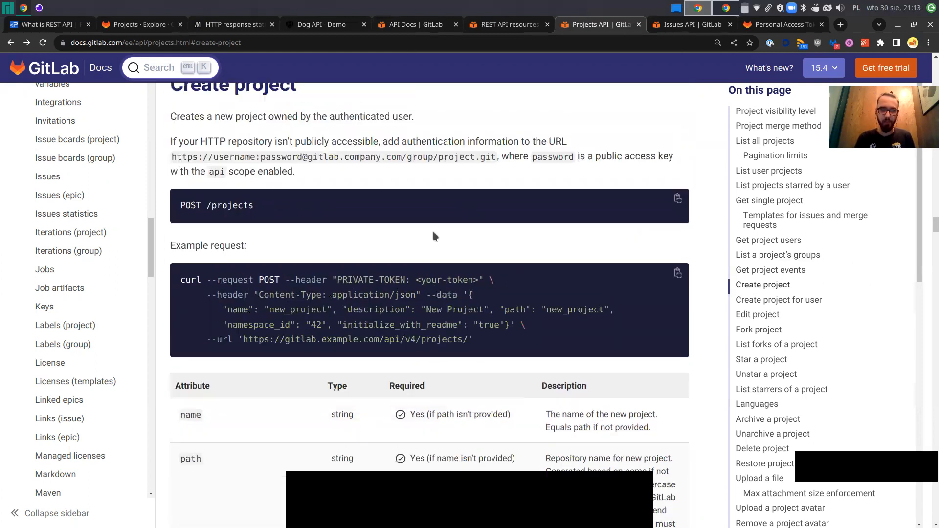
scroll(434, 236, down, 1)
scroll(434, 236, up, 2)
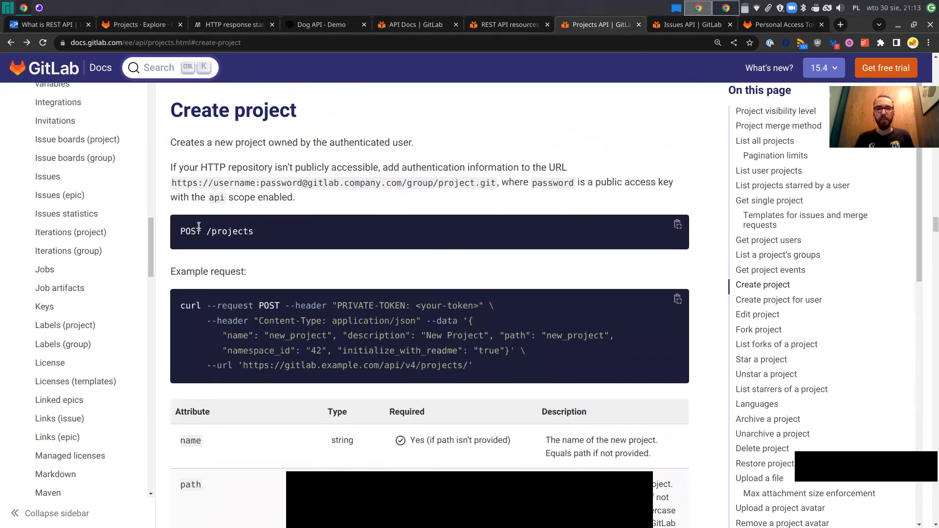
Step: Examine the POST method and /projects path of the Create project endpoint, and return to the base URL example in the API docs
drag(180, 231, 264, 238)
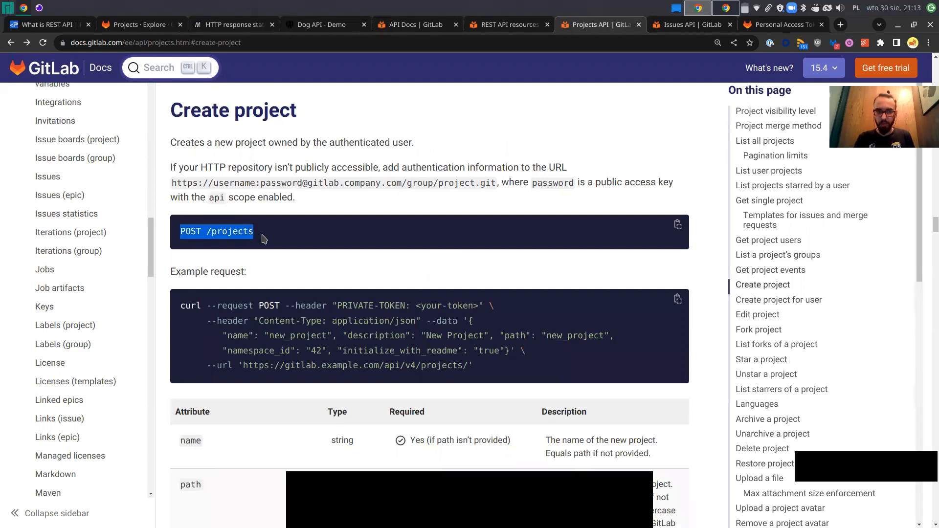
click(264, 238)
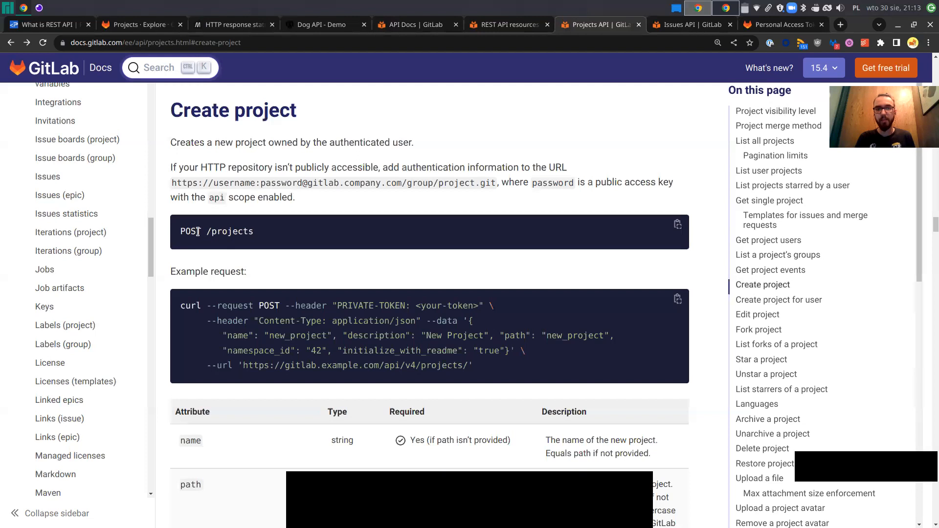
drag(208, 232, 258, 238)
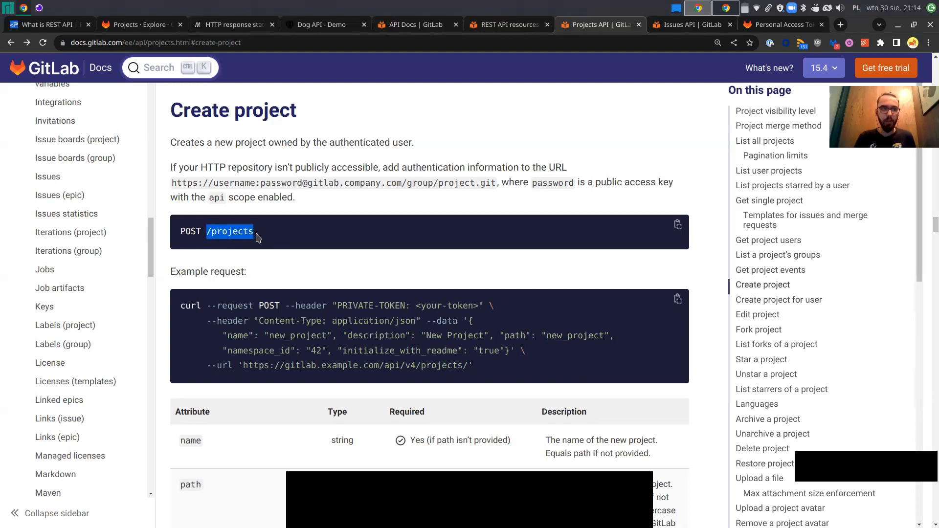
click(257, 238)
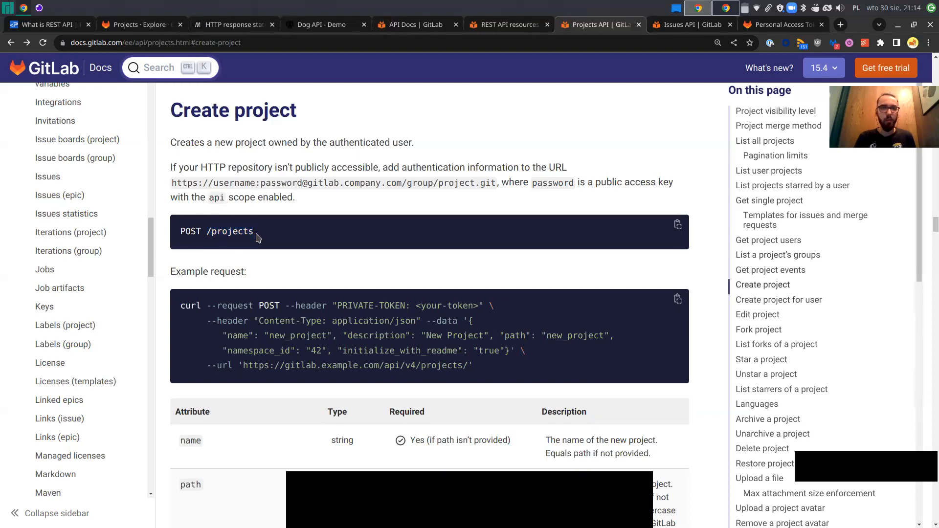
click(505, 32)
click(413, 29)
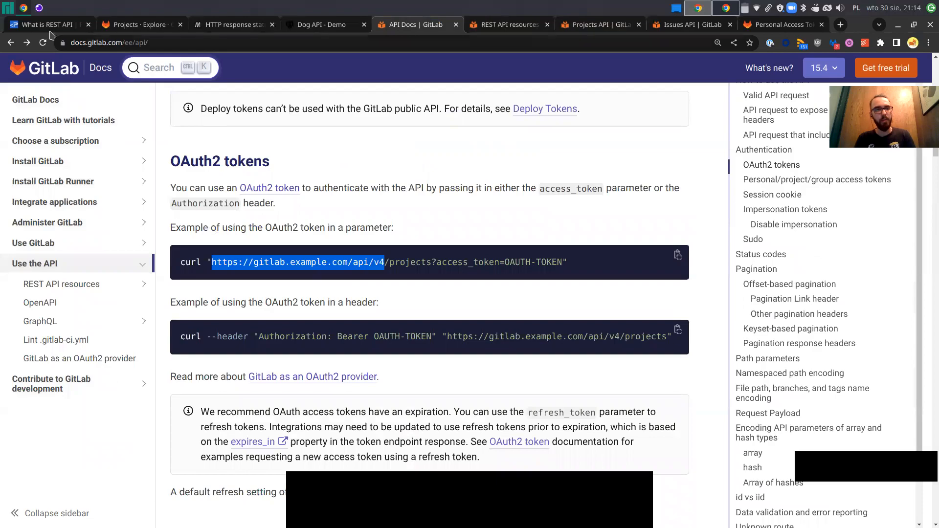
Step: Switch to Insomnia and add an HTTP request named "Create project" to the GitLab collection
click(39, 8)
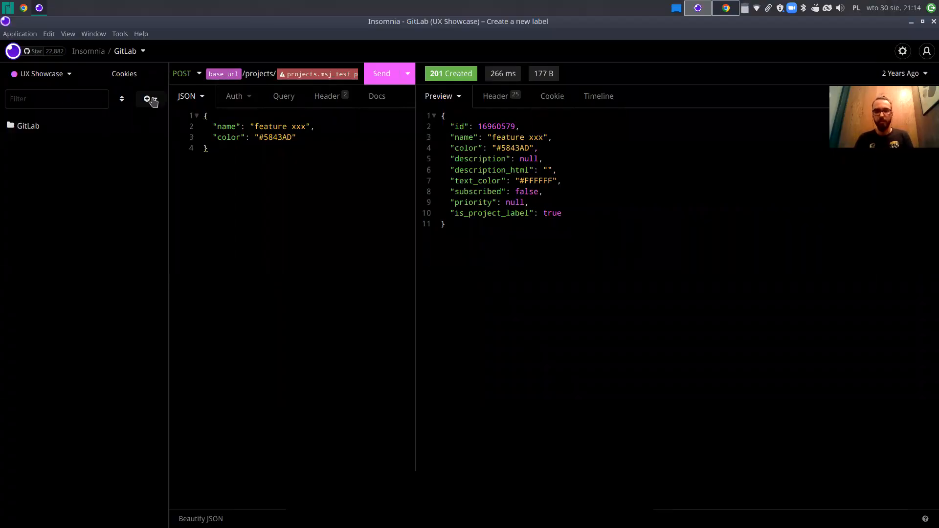
key(ctrl+equal)
click(179, 111)
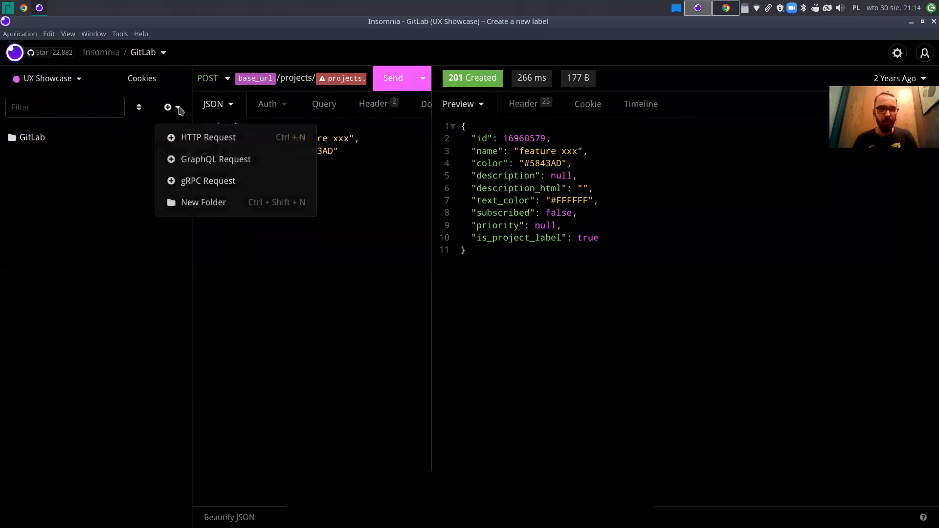
click(188, 137)
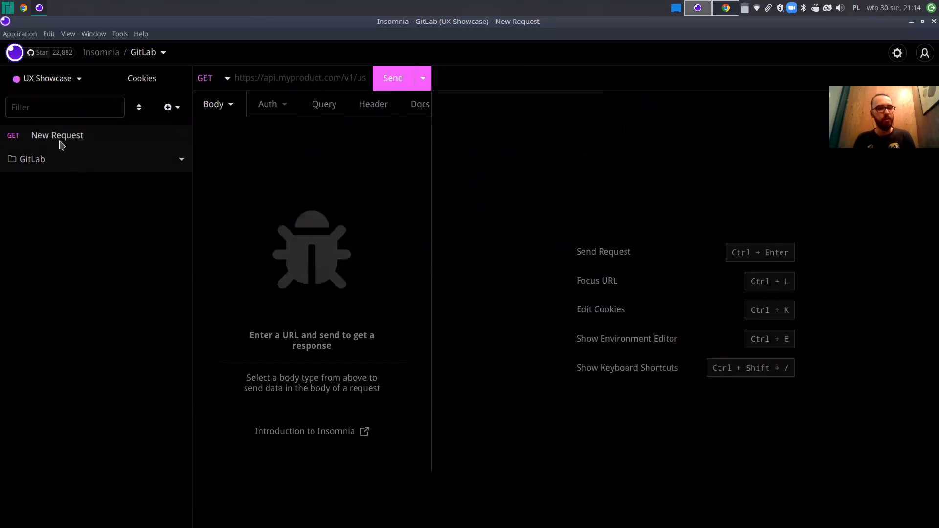
double_click(57, 138)
text(Create project)
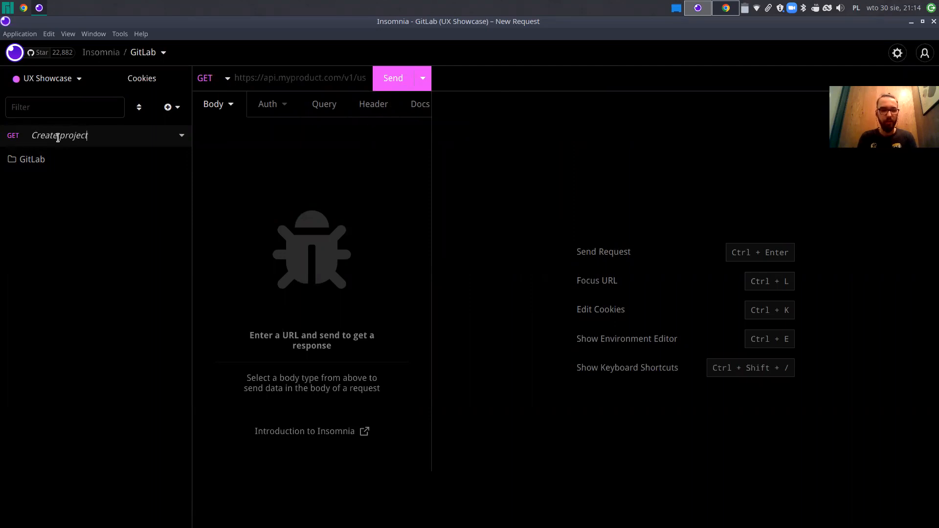
key(Return)
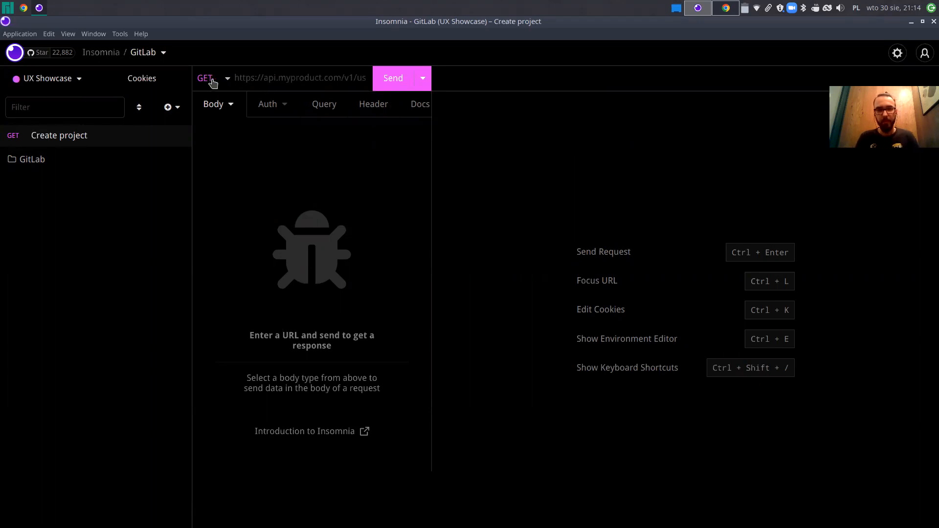
click(225, 82)
click(214, 135)
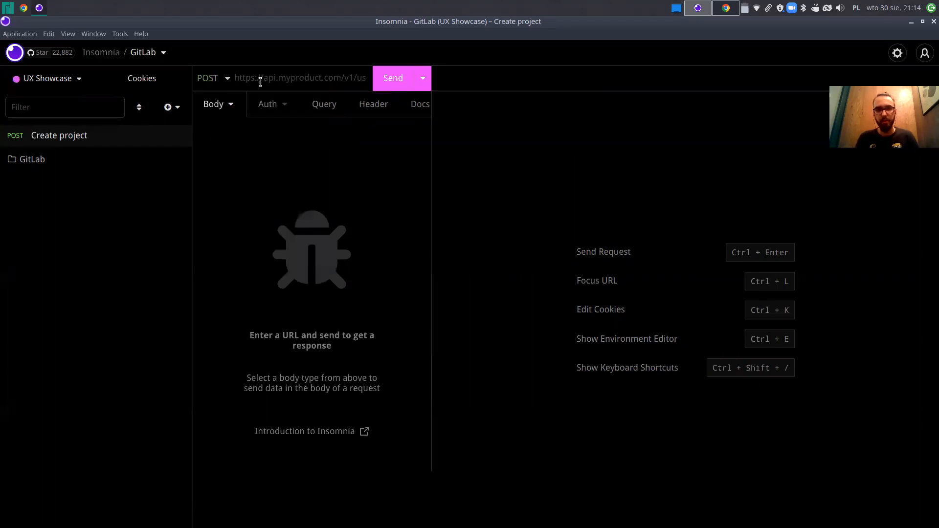
double_click(431, 151)
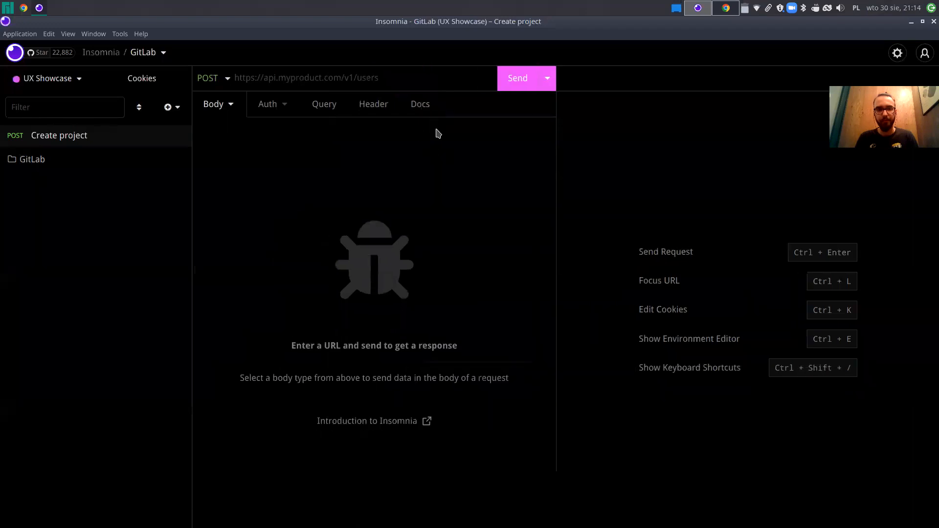
click(302, 75)
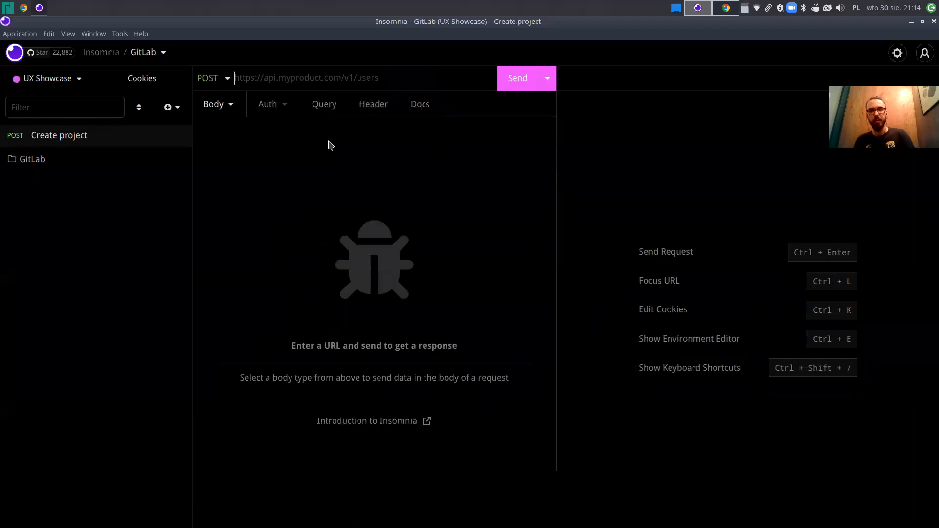
key(ctrl+v)
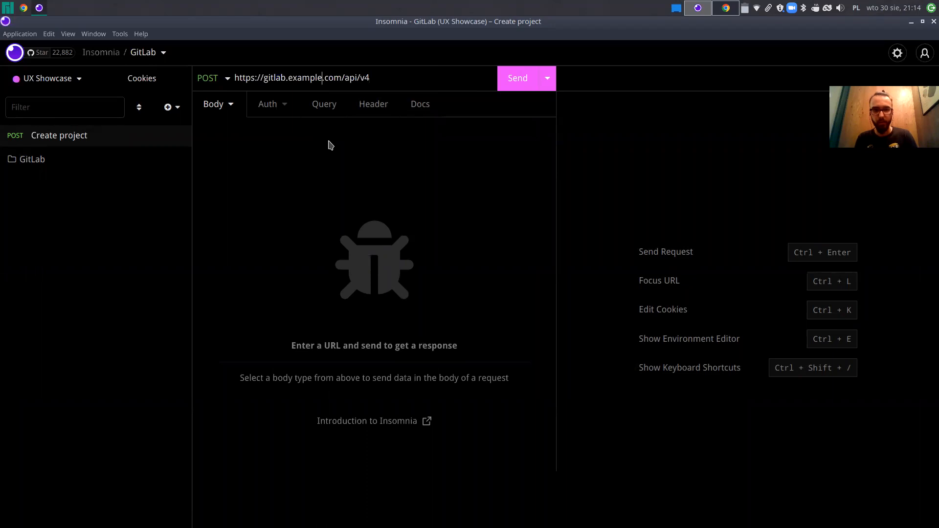
key(ctrl+Left)
key(Left)
key(ctrl+shift+Left)
key(BackSpace)
key(Delete)
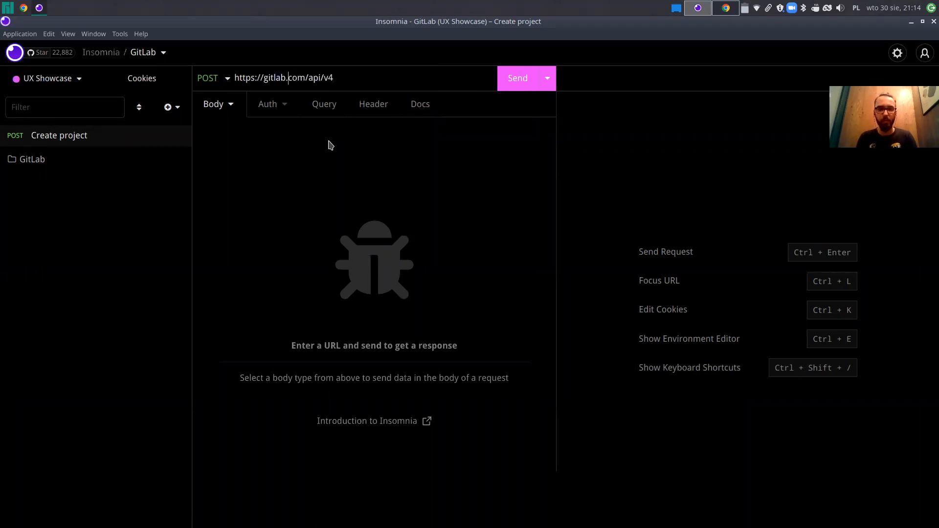
Step: Copy the /projects path from the Create project documentation, append it to the request URL in Insomnia and send the request
key(alt+Tab)
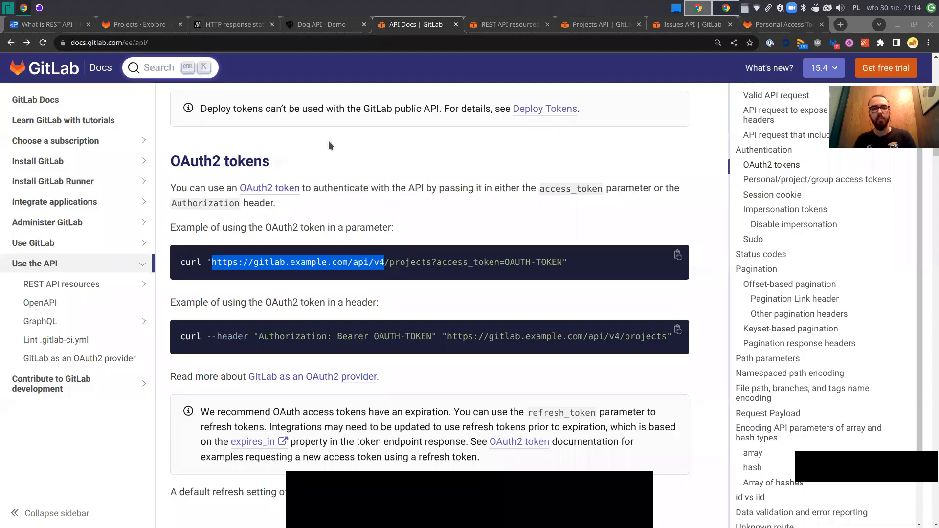
key(ctrl+Tab)
key(ctrl+Tab)
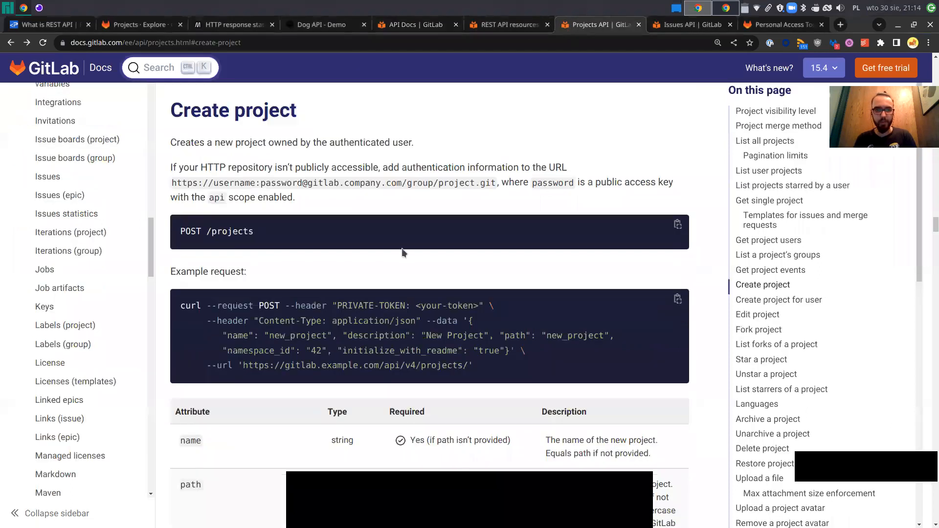
drag(206, 231, 254, 233)
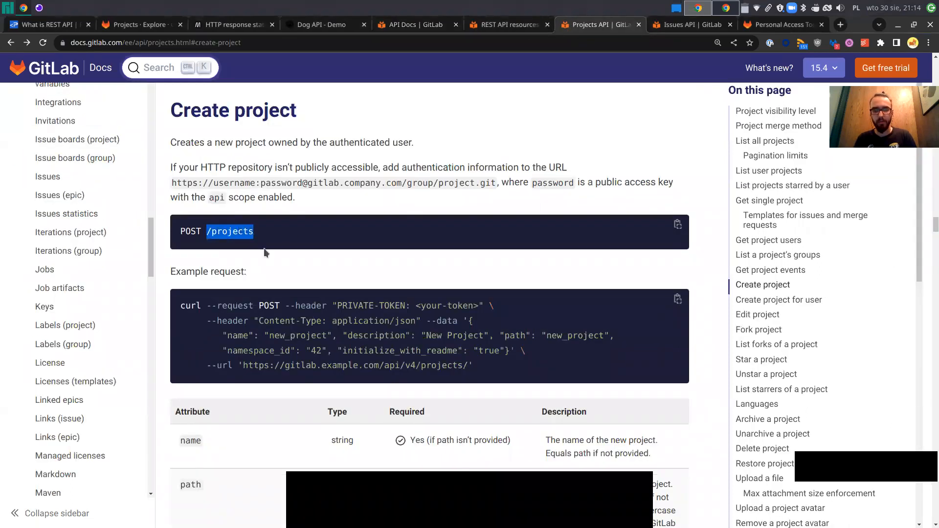
key(ctrl+c)
key(alt+Tab)
click(371, 88)
key(ctrl+v)
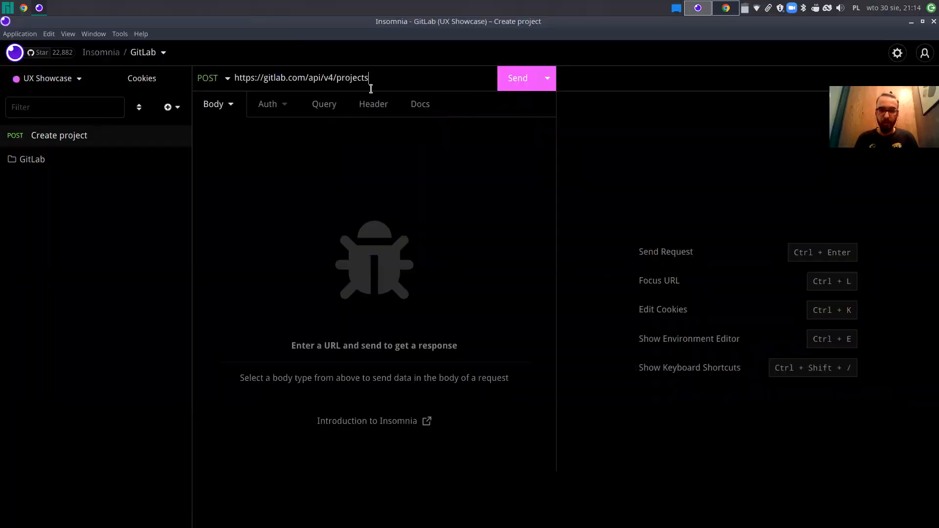
click(513, 83)
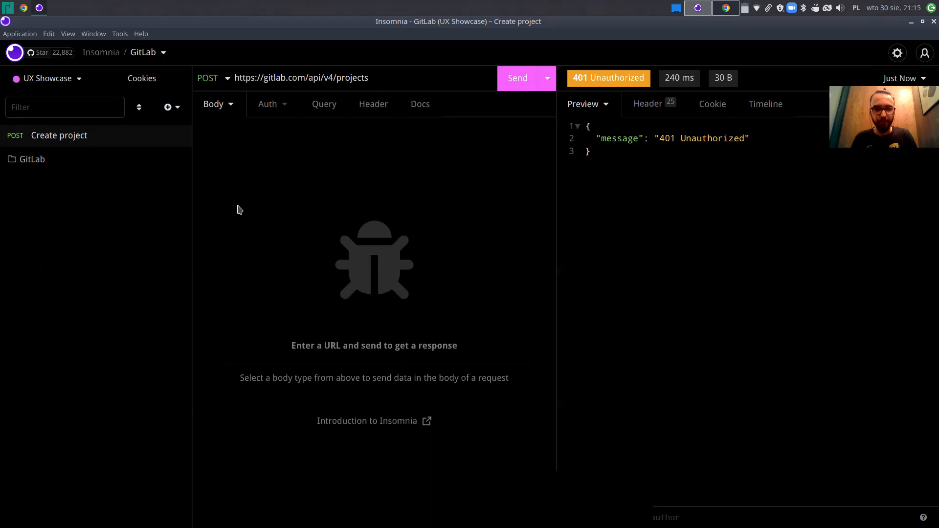
Step: Look up the personal/project/group access token authentication examples in the GitLab API docs in Chrome and return to Insomnia
key(alt+Tab)
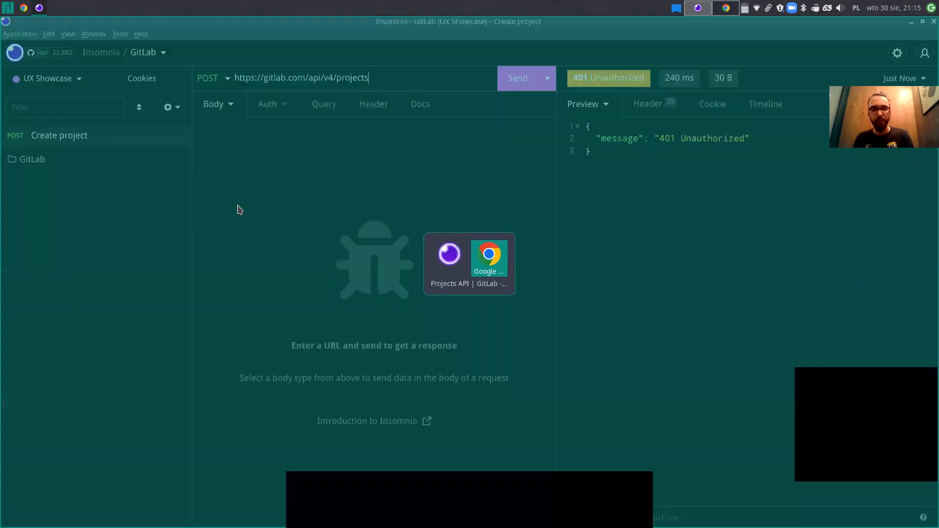
click(401, 25)
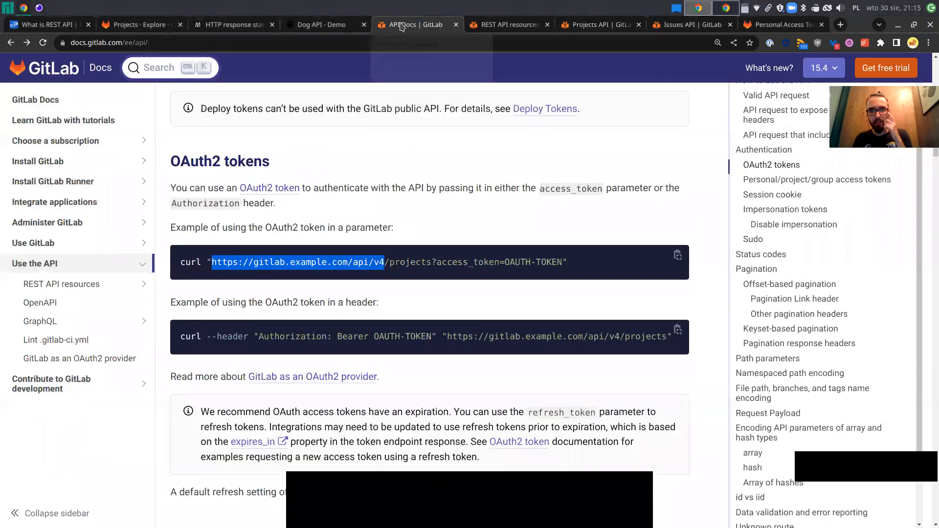
click(435, 206)
key(ctrl+f)
key(alt+Tab)
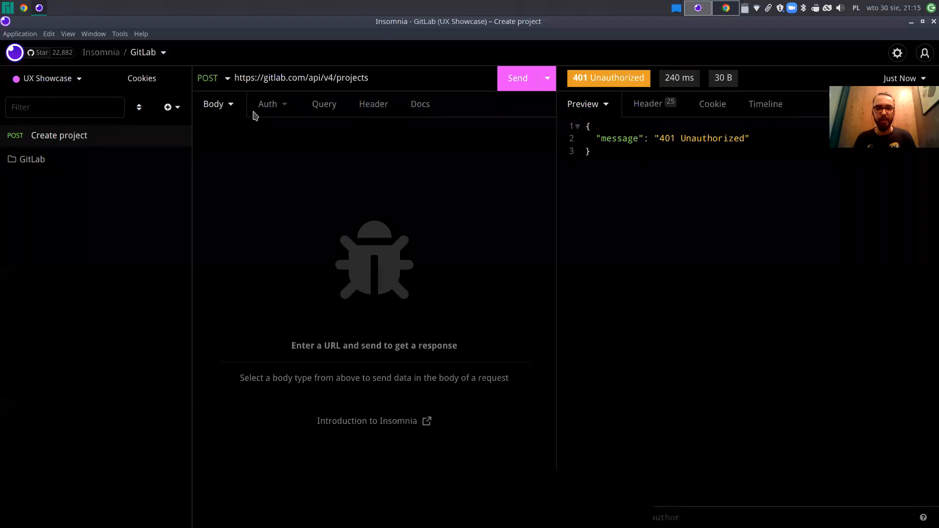
key(alt+Tab)
key(ctrl+f)
key(Escape)
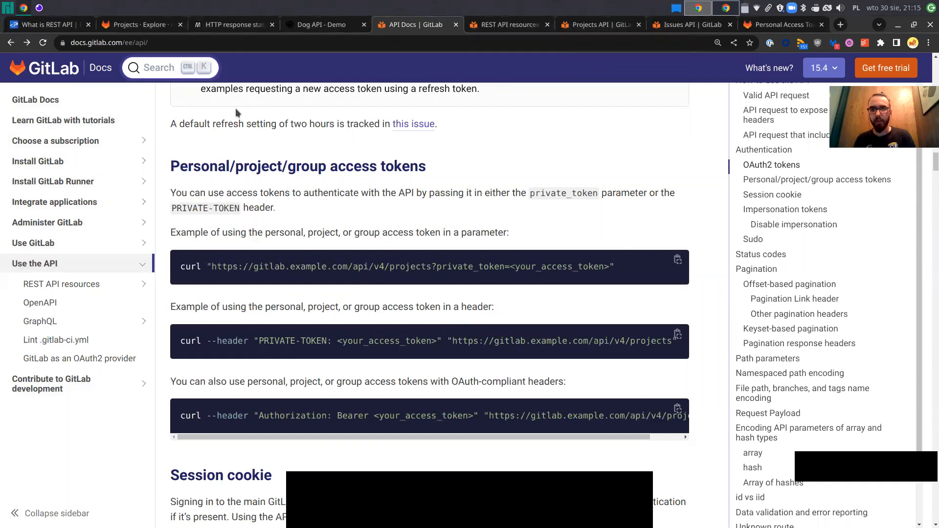
key(alt+Tab)
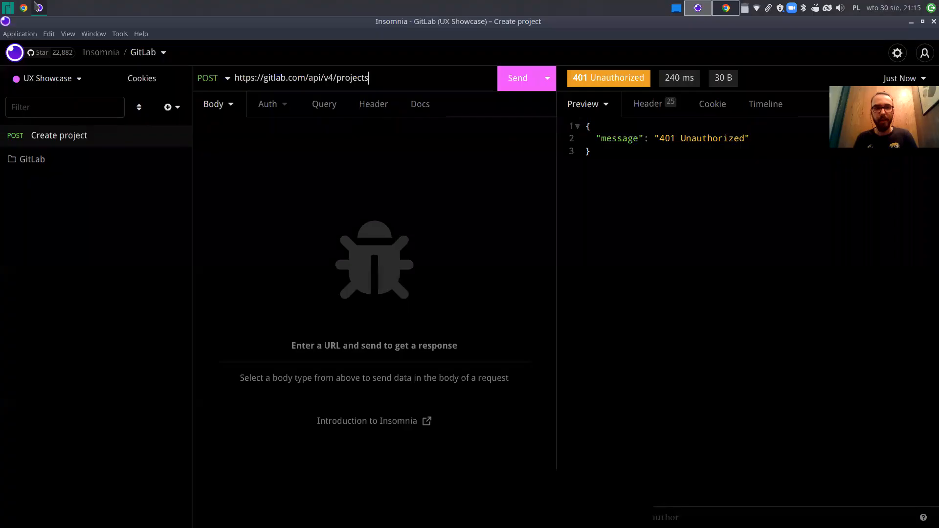
Step: Check the request's headers, try a JSON body with the sample entry key: "value", and clear the body
click(369, 105)
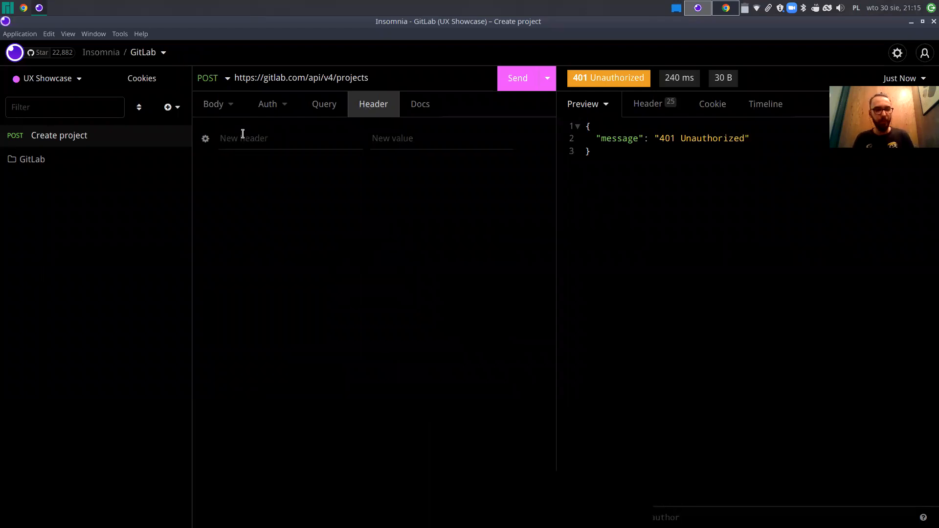
click(223, 109)
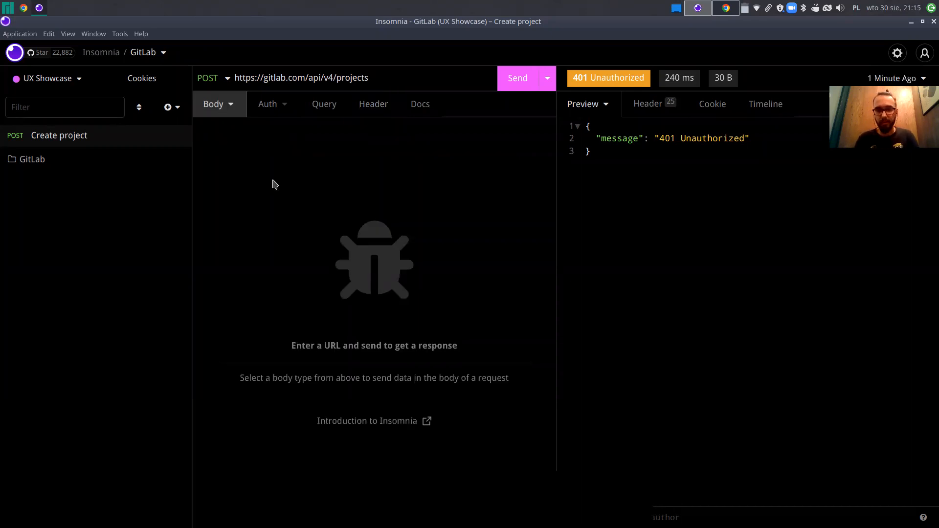
click(231, 107)
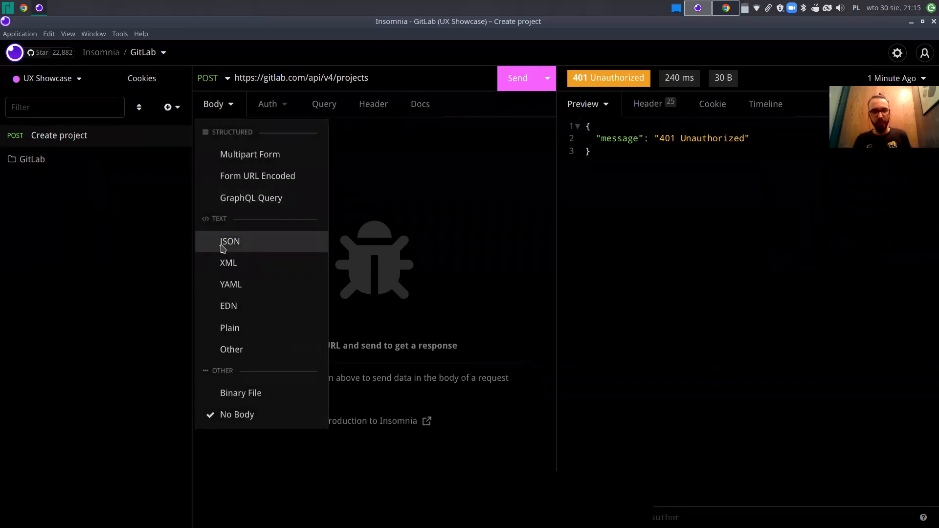
click(251, 247)
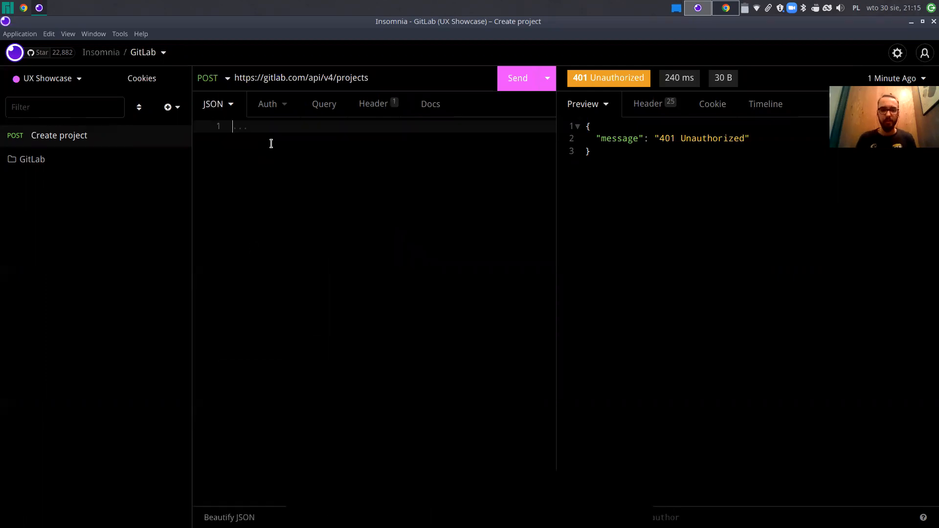
text({)
key(Return)
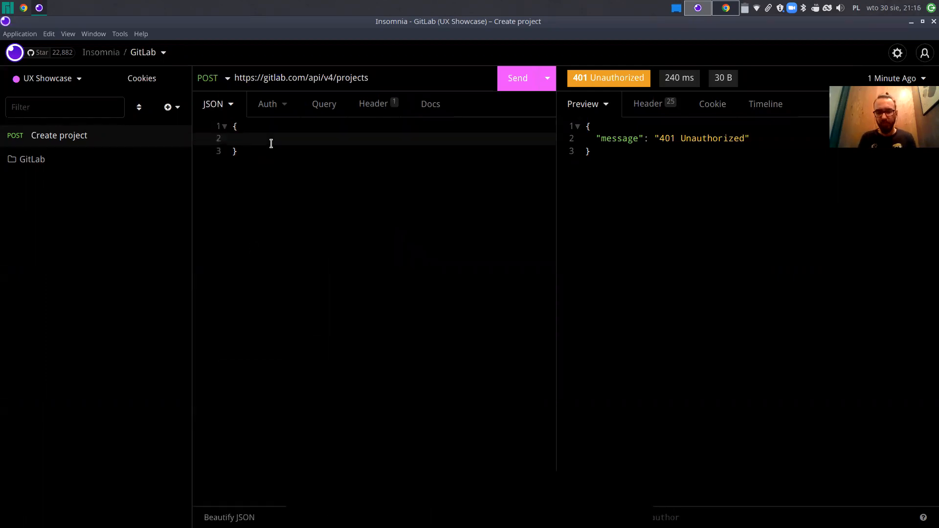
text(key)
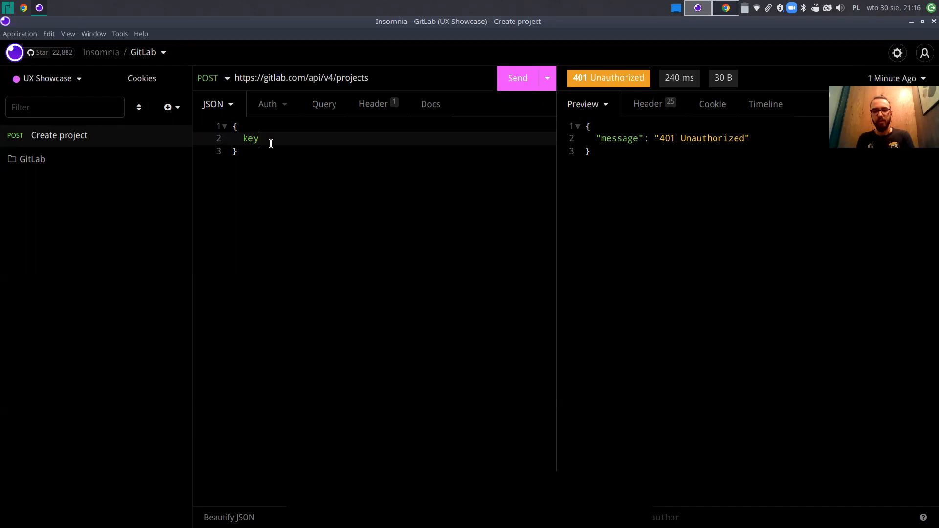
text(: ")
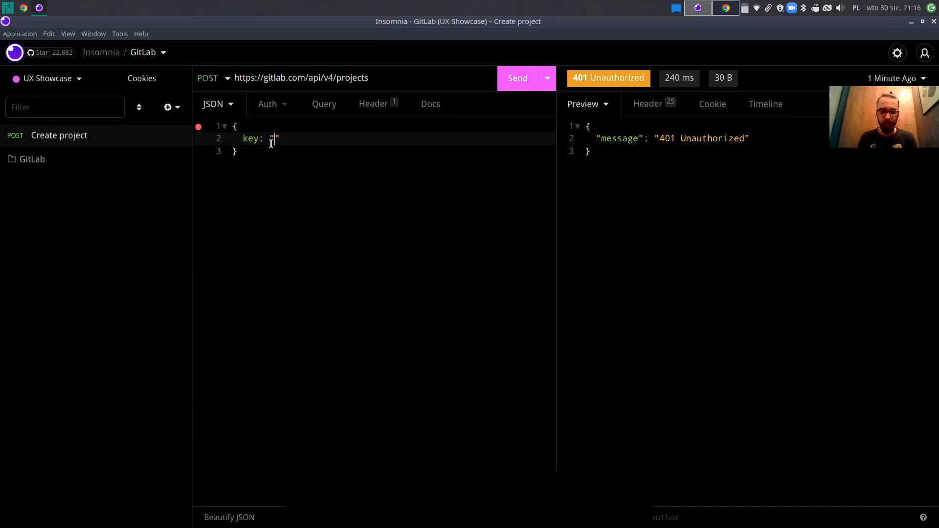
text(value")
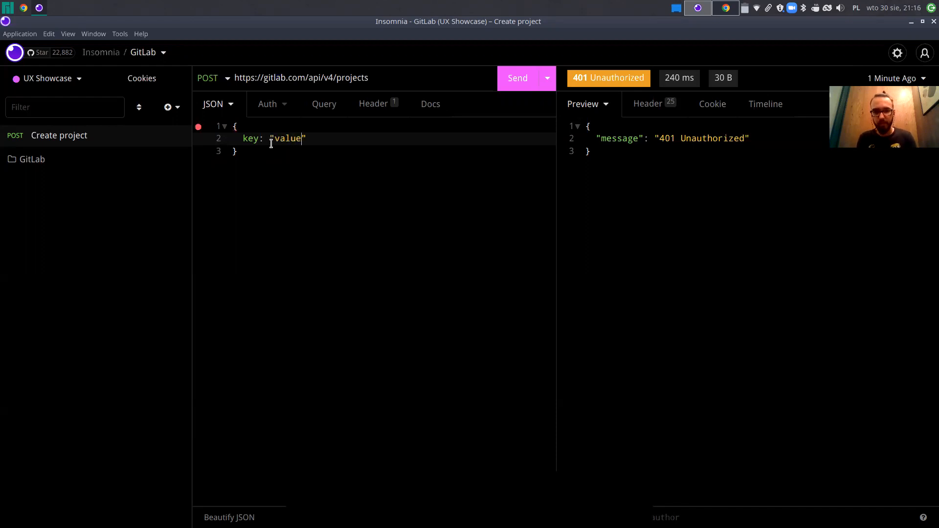
text(,)
key(Return)
key(ctrl+a)
key(BackSpace)
Step: Change the request's body type to Multipart Form
click(232, 105)
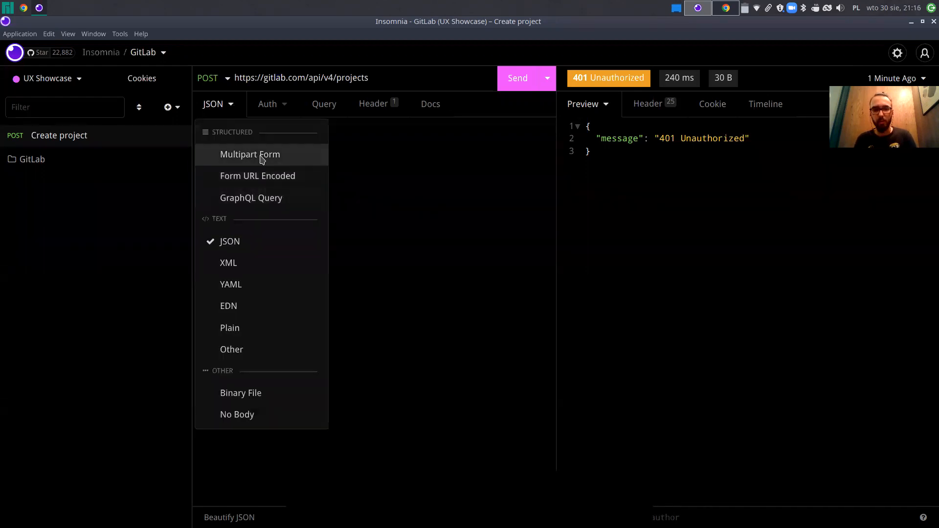
click(280, 158)
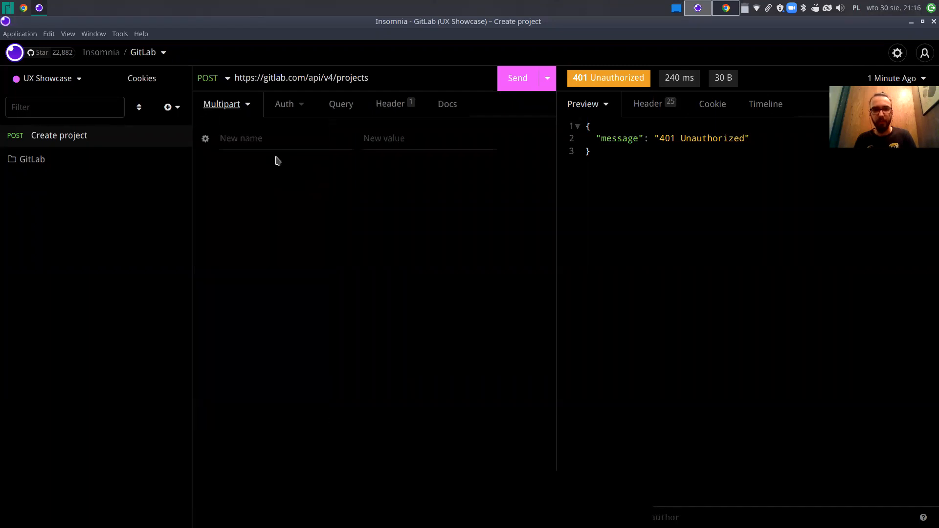
Step: Try the multipart form with two sample fields, sdfsdf with value sd and dfs without a value
click(259, 138)
text(sdfsdf)
click(382, 141)
text(sd)
click(283, 165)
text(dfs)
click(372, 165)
Step: Clear the sample names and value from both multipart form rows
double_click(288, 138)
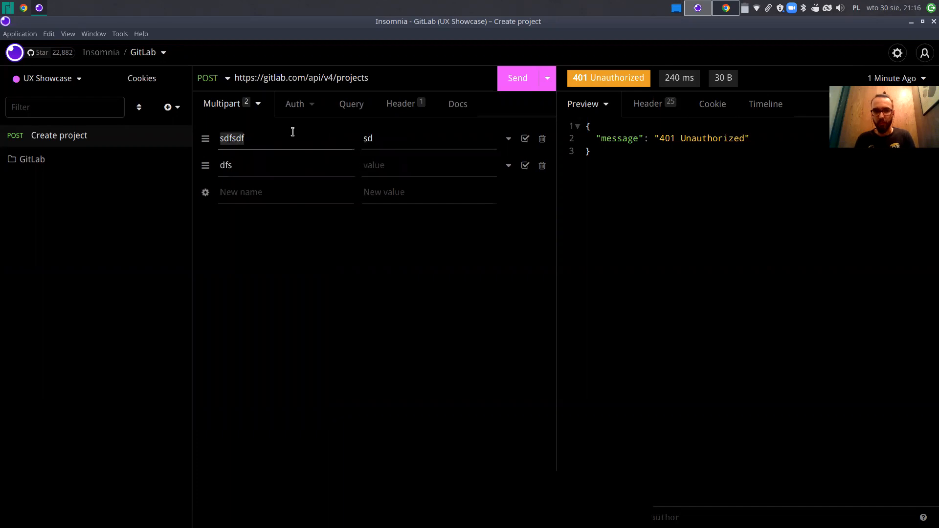
key(BackSpace)
double_click(384, 144)
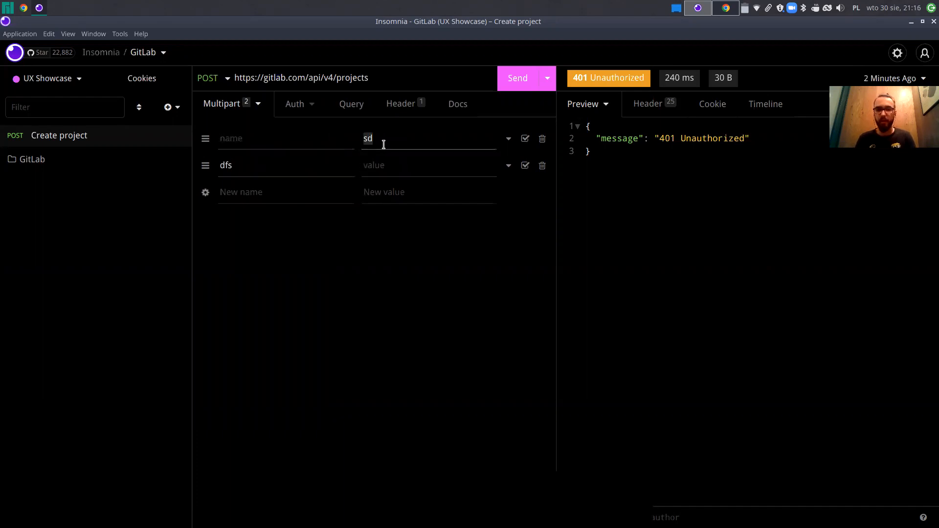
key(BackSpace)
double_click(310, 172)
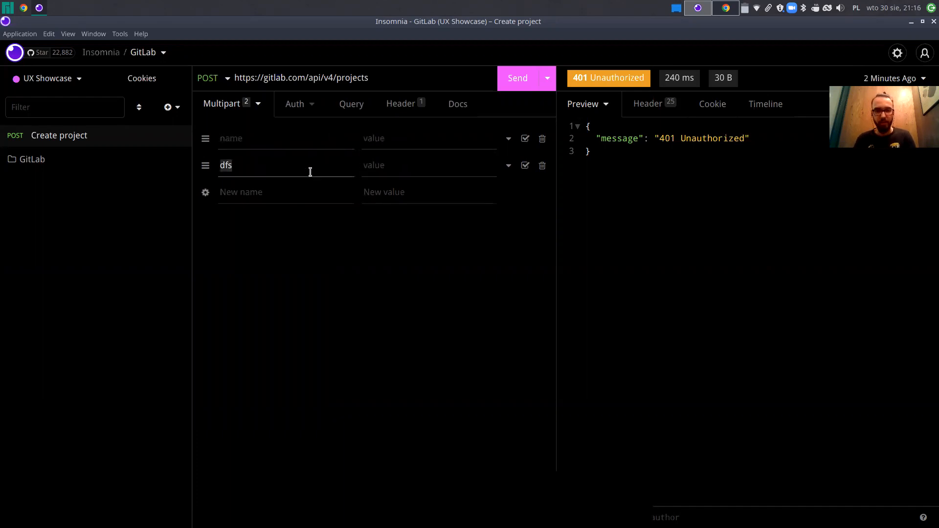
key(BackSpace)
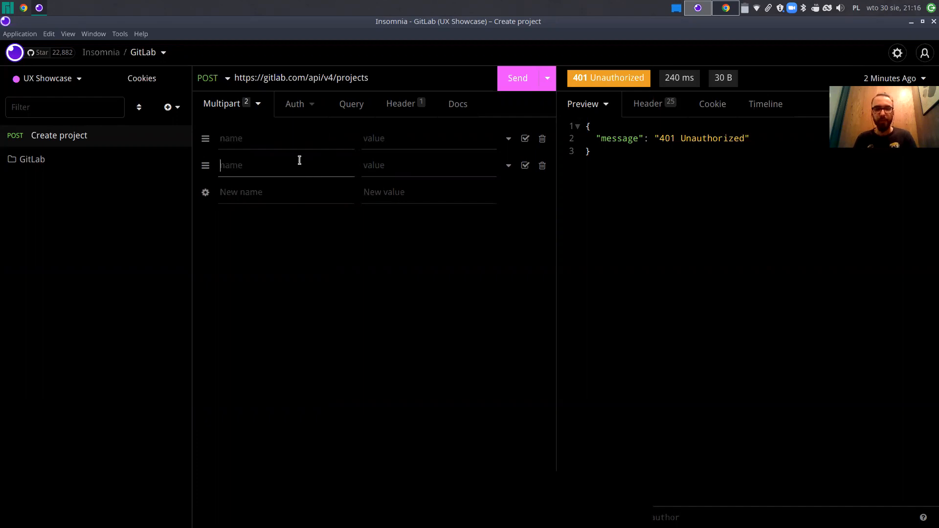
Step: Check the access token parameter in the GitLab docs in Chrome and name the first form field private-token in Insomnia
key(alt+Tab)
click(424, 167)
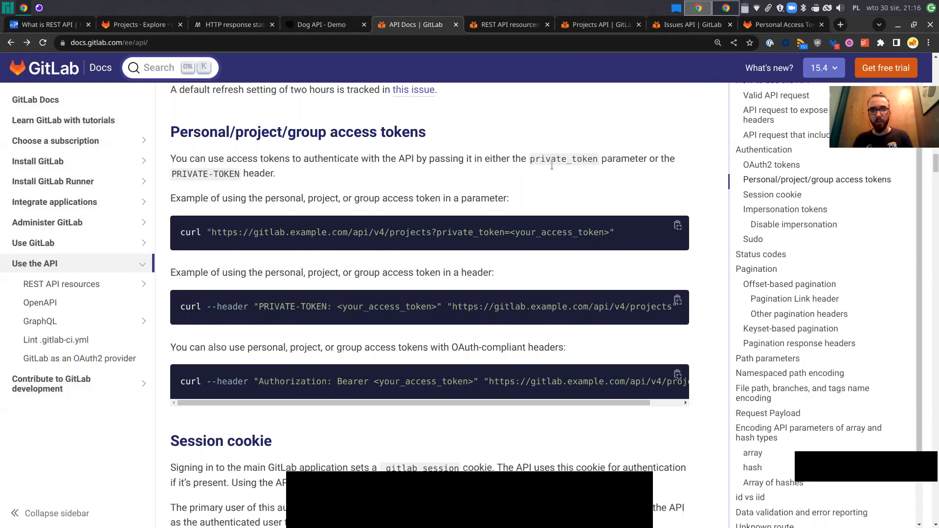
key(alt+Tab)
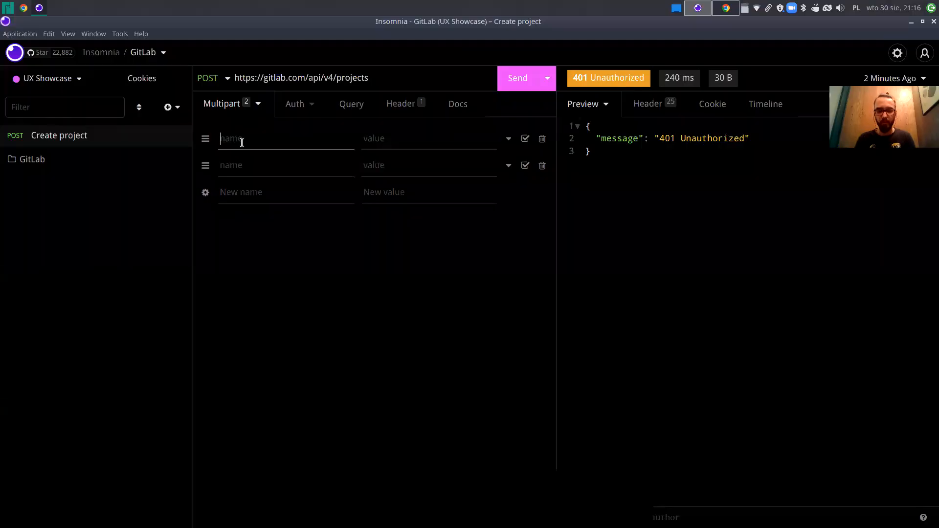
text(pri)
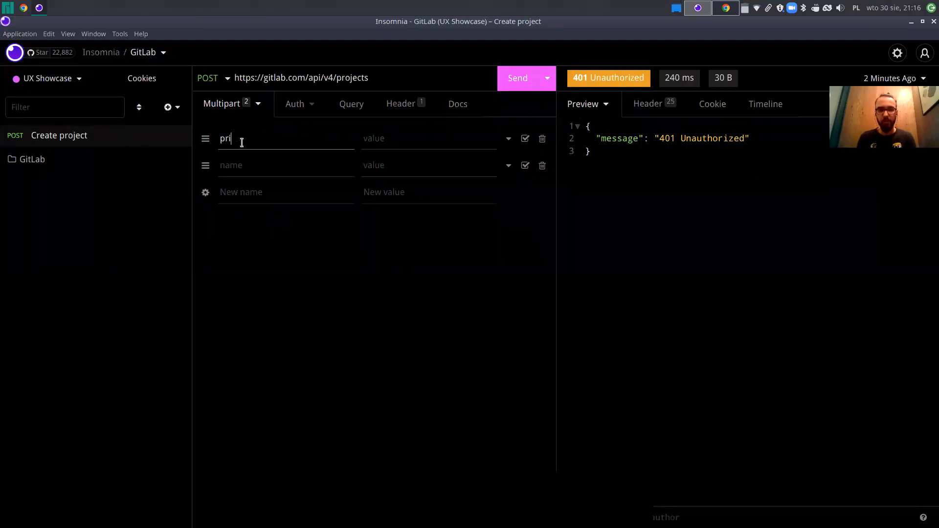
text(vate-token)
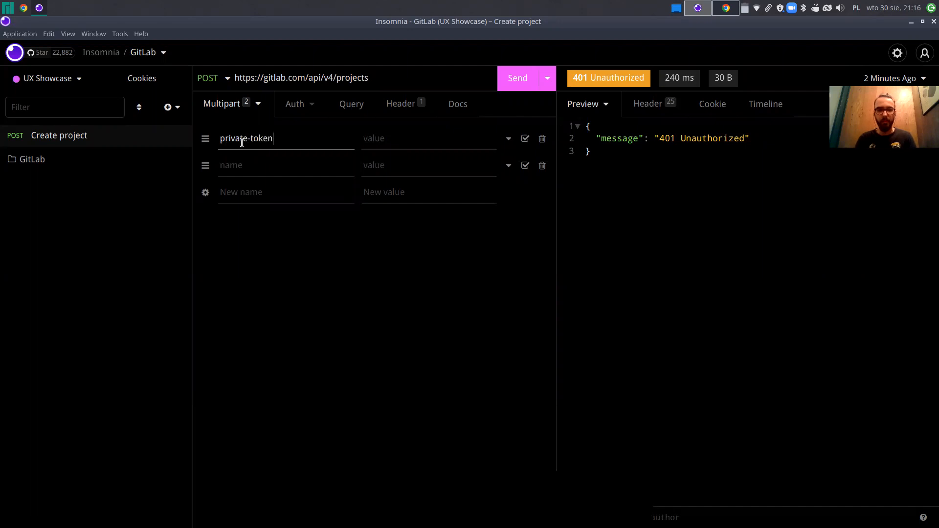
Step: Copy the personal access token from GitLab's Access Tokens page in Chrome, paste it as the private-token value in Insomnia and send the request
click(390, 144)
click(443, 221)
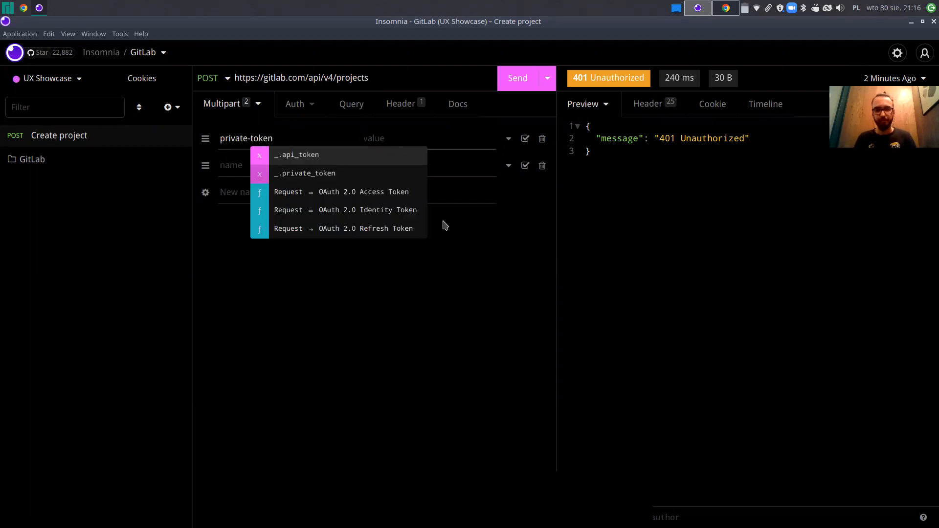
click(409, 141)
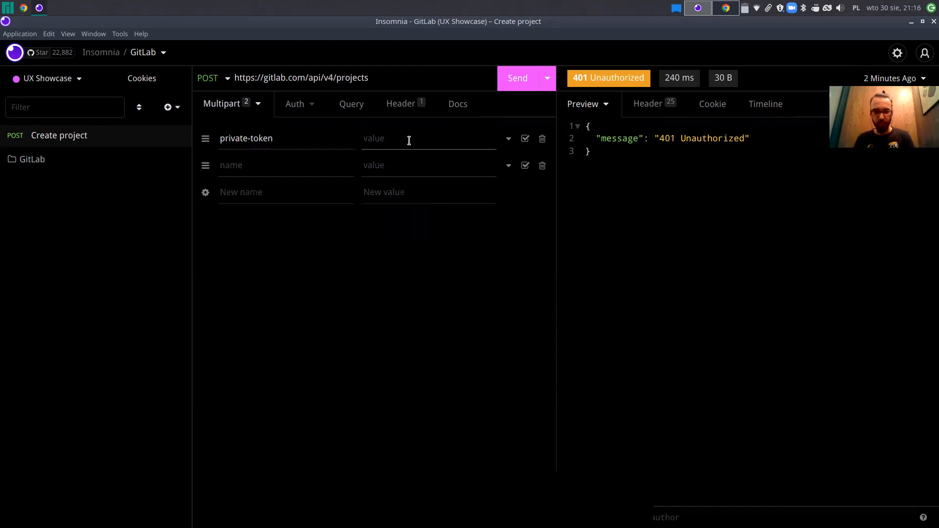
key(alt+Tab)
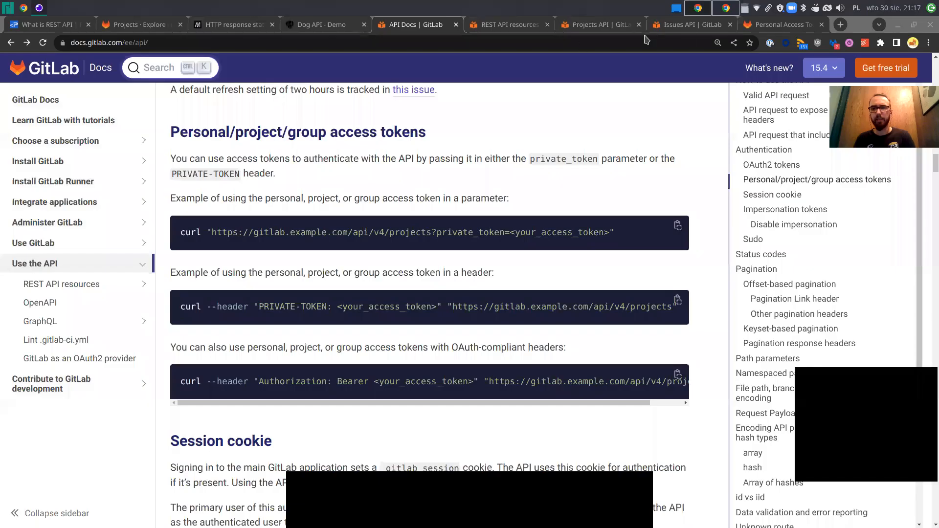
click(750, 29)
click(834, 217)
key(alt+Tab)
key(ctrl+v)
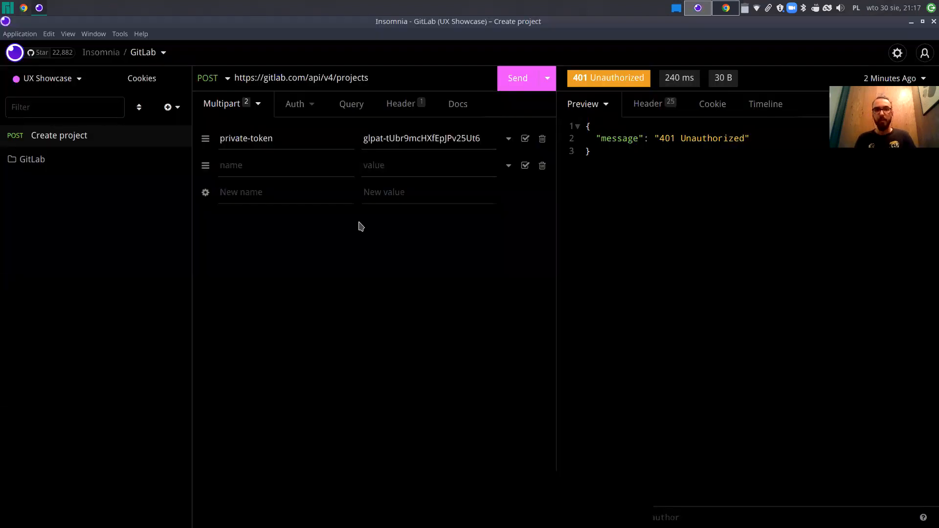
click(521, 86)
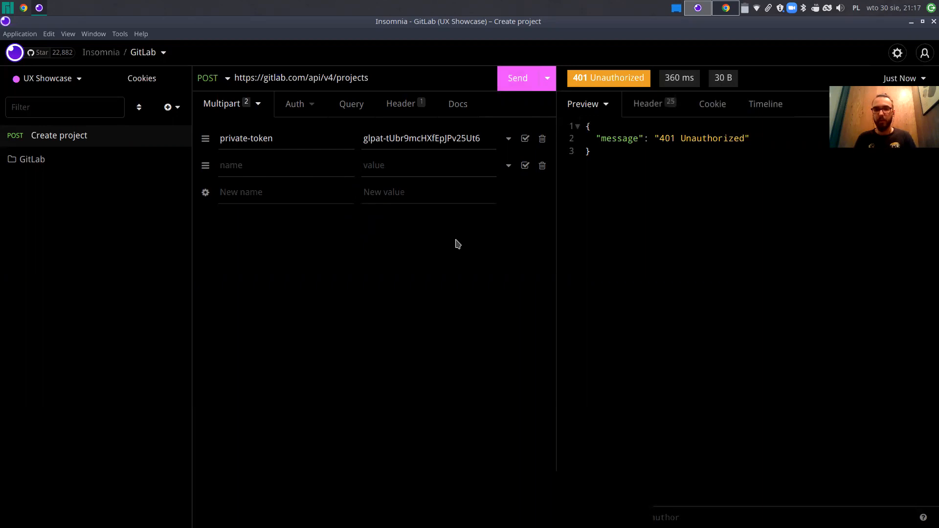
Step: Review the example request and the attribute table of the Create project documentation in Chrome, checking which attributes are required
click(265, 161)
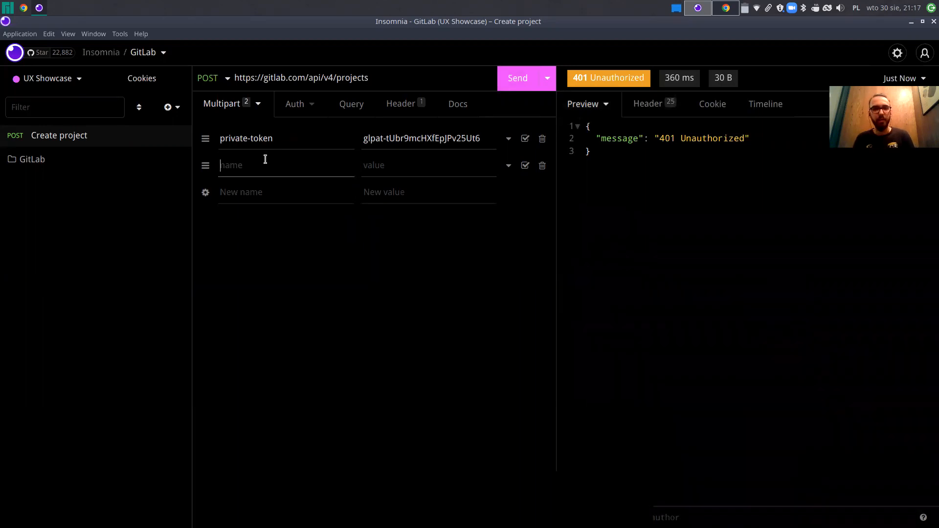
key(alt+Tab)
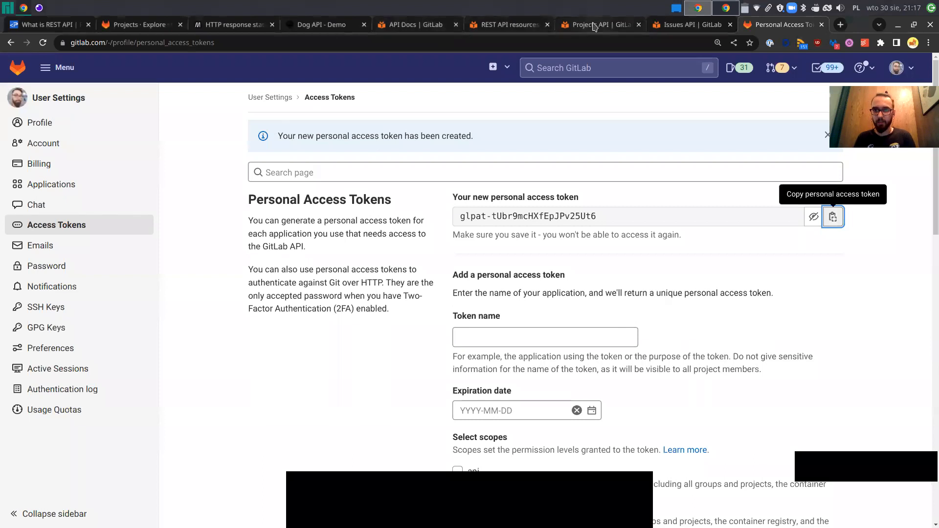
click(595, 27)
click(433, 220)
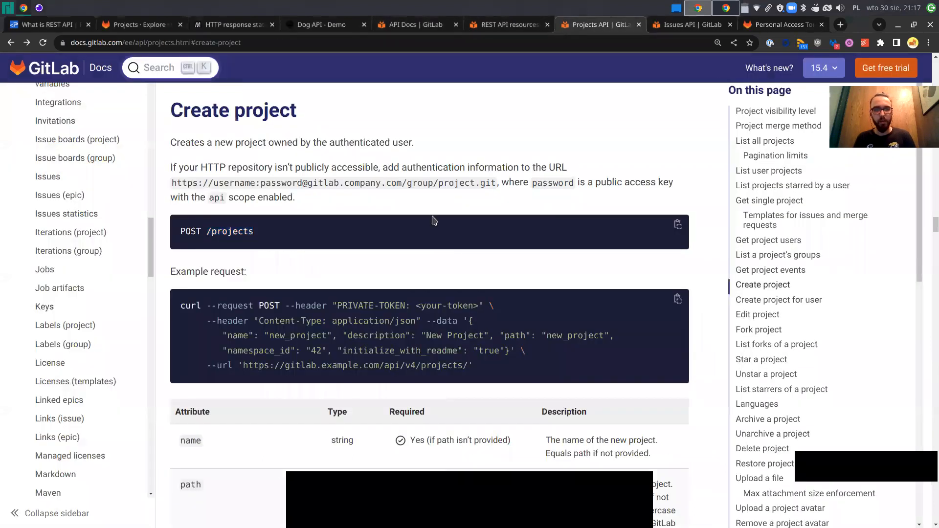
scroll(434, 220, down, 3)
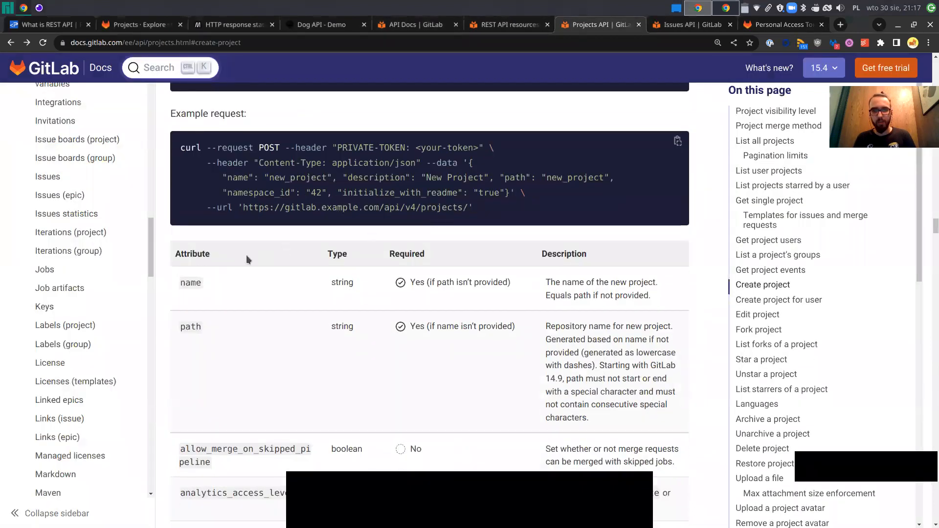
scroll(245, 255, down, 2)
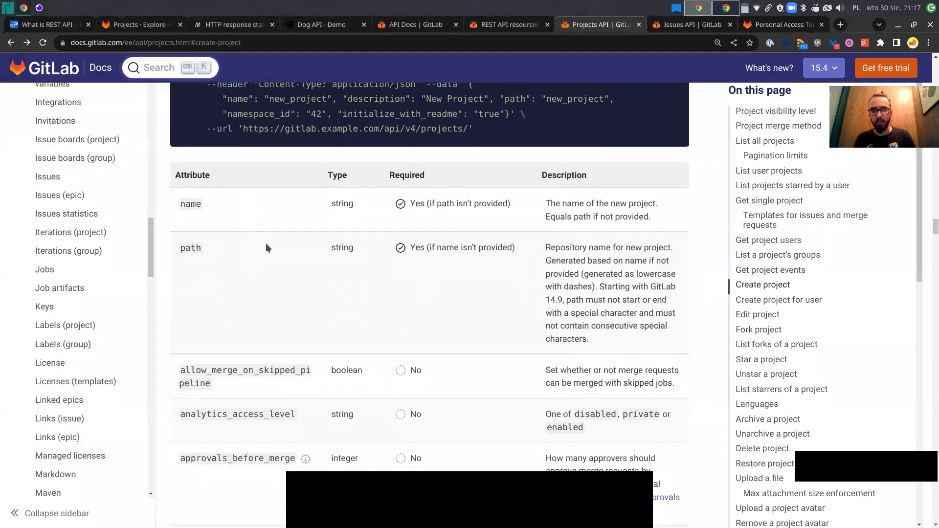
scroll(266, 243, up, 5)
scroll(268, 247, down, 3)
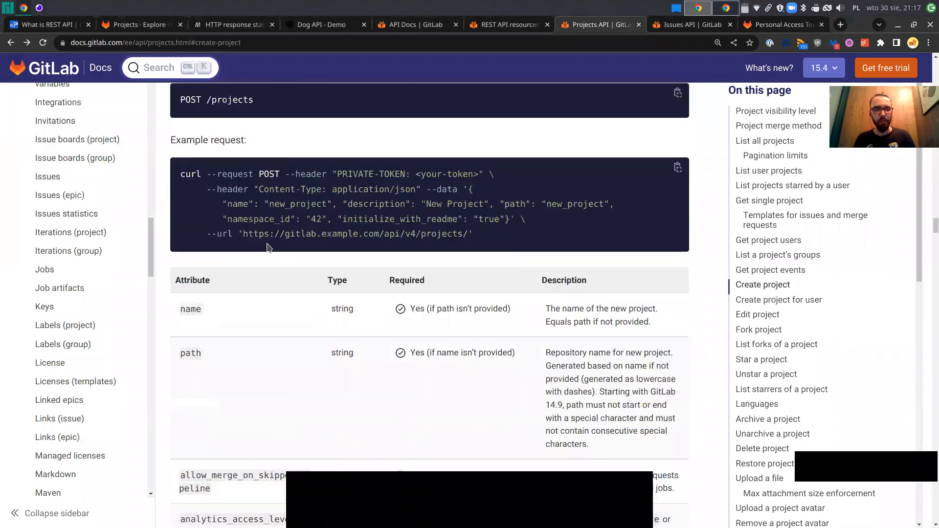
scroll(268, 247, down, 1)
scroll(267, 242, down, 1)
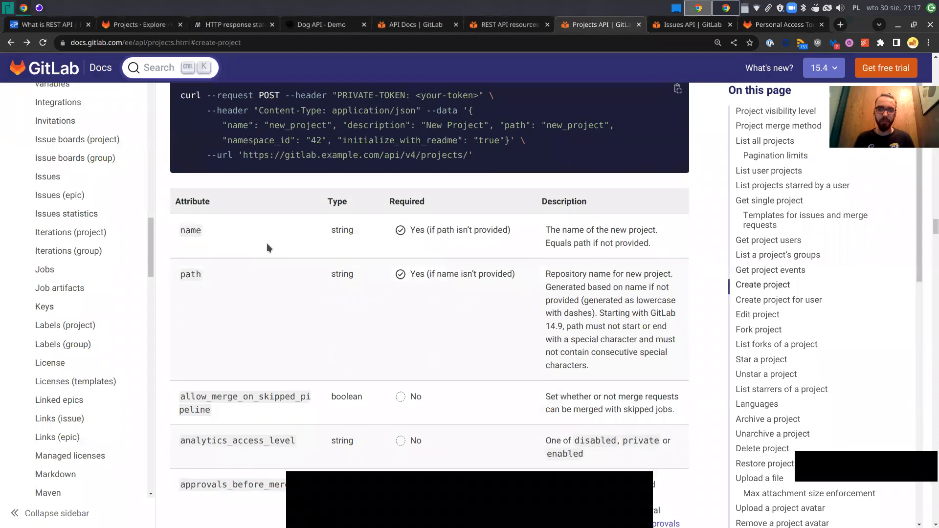
scroll(267, 248, down, 1)
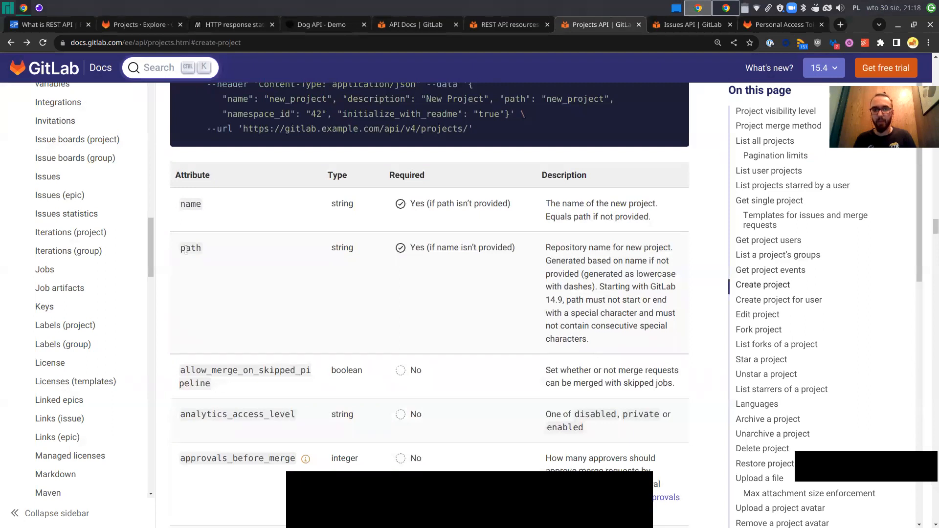
scroll(291, 274, down, 2)
scroll(292, 278, down, 4)
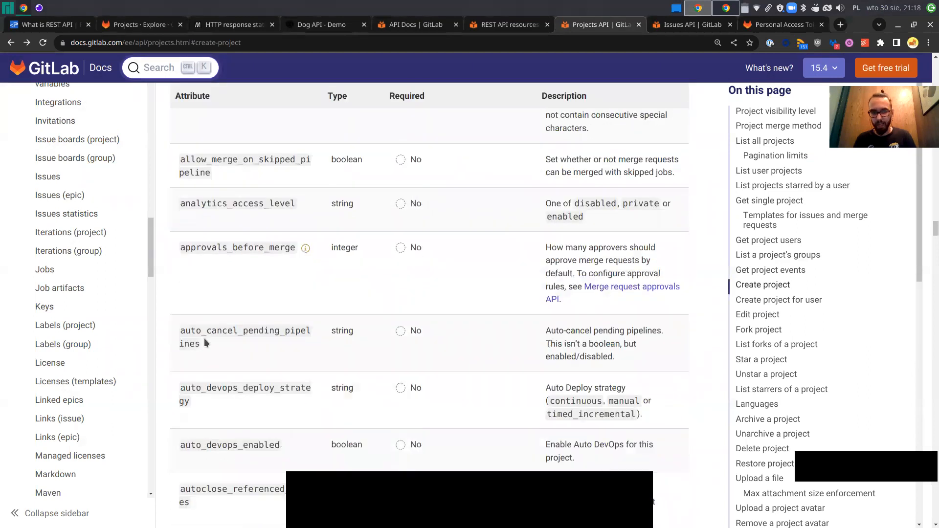
scroll(210, 339, down, 8)
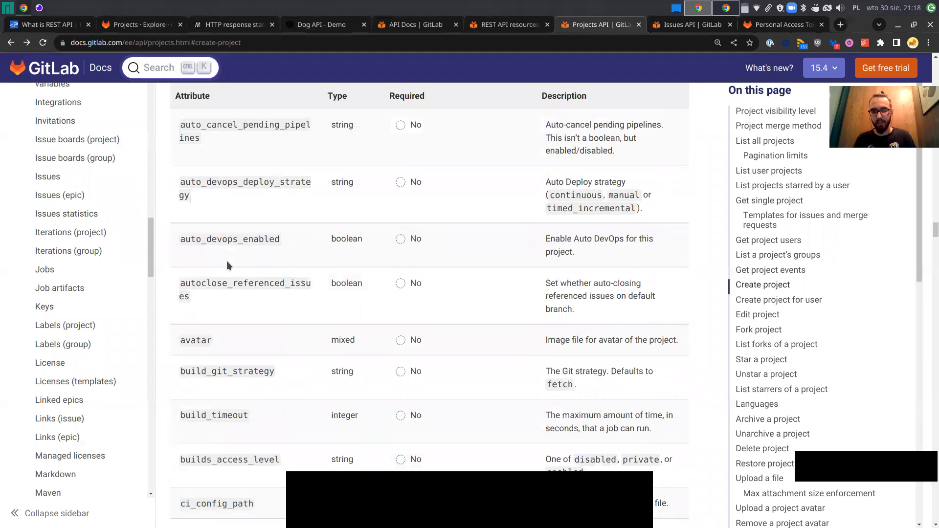
scroll(233, 284, up, 13)
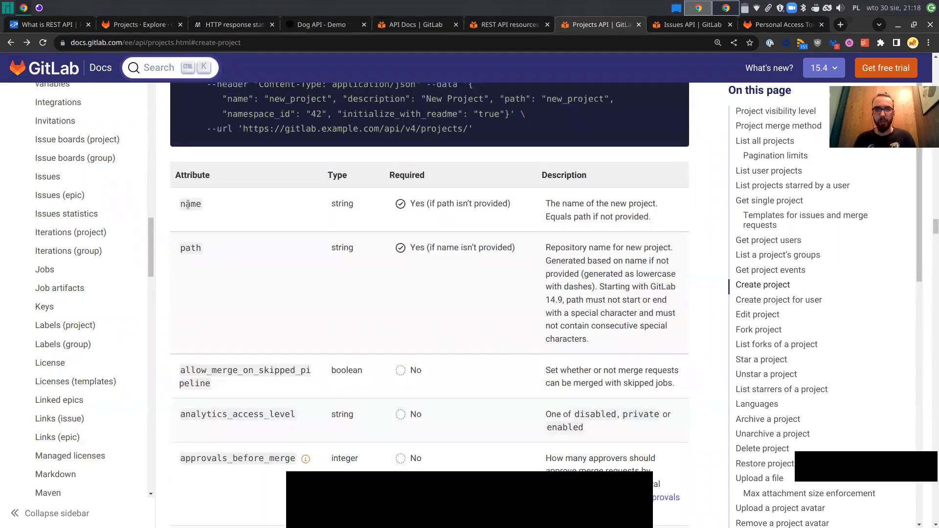
Step: Return to Insomnia and fill in the second form field as name with the value api-testing-project, checking the attribute type in the docs
key(alt+Tab)
text(name)
click(388, 165)
key(alt+Tab)
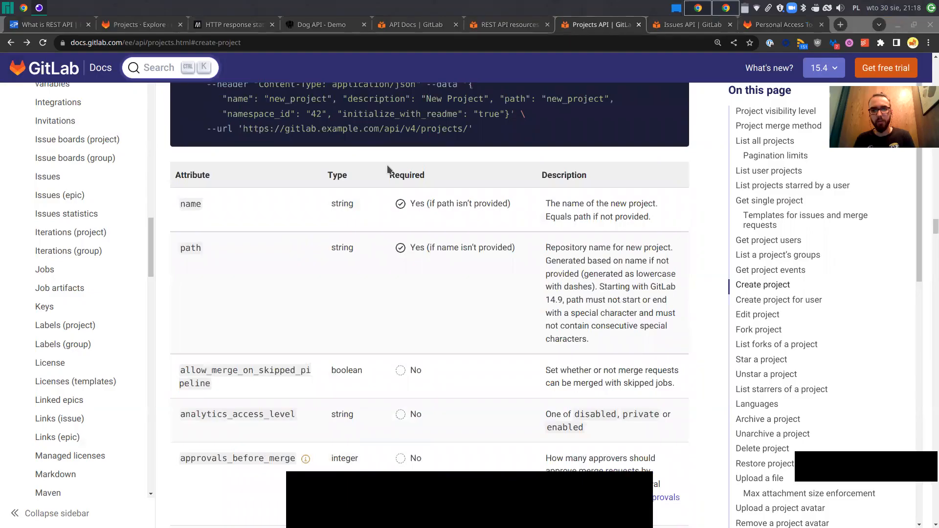
double_click(343, 247)
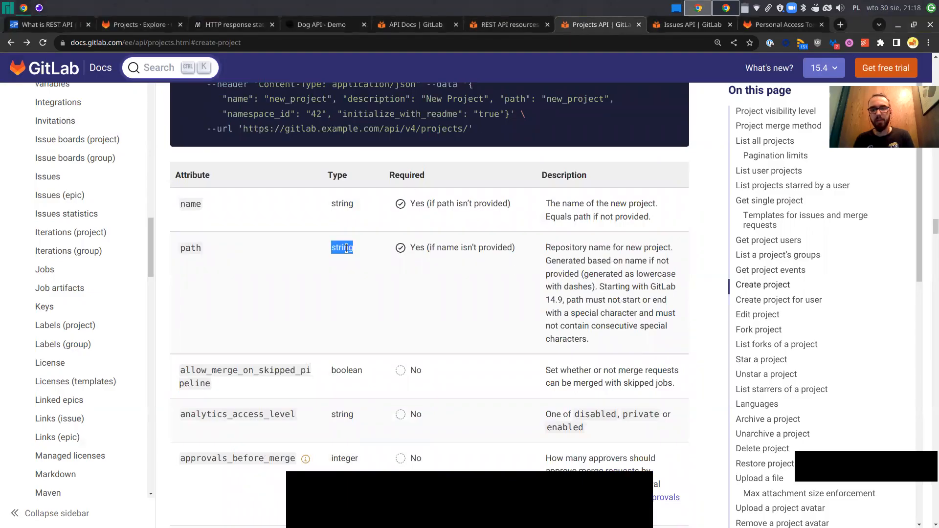
key(alt+Tab)
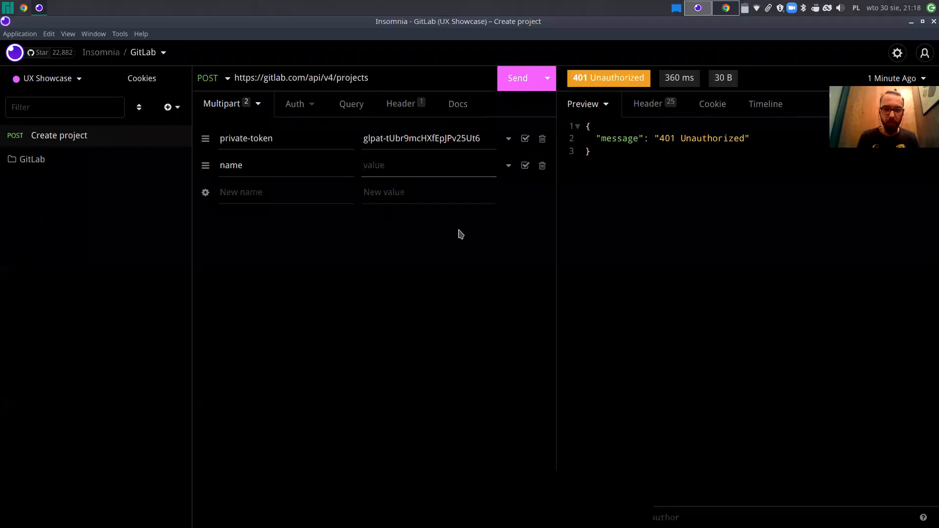
text(api-testing)
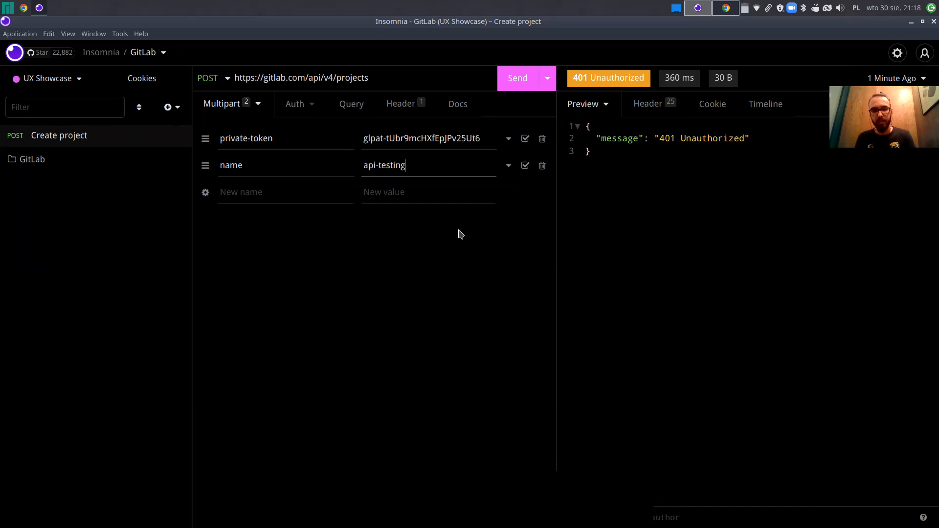
text(-project)
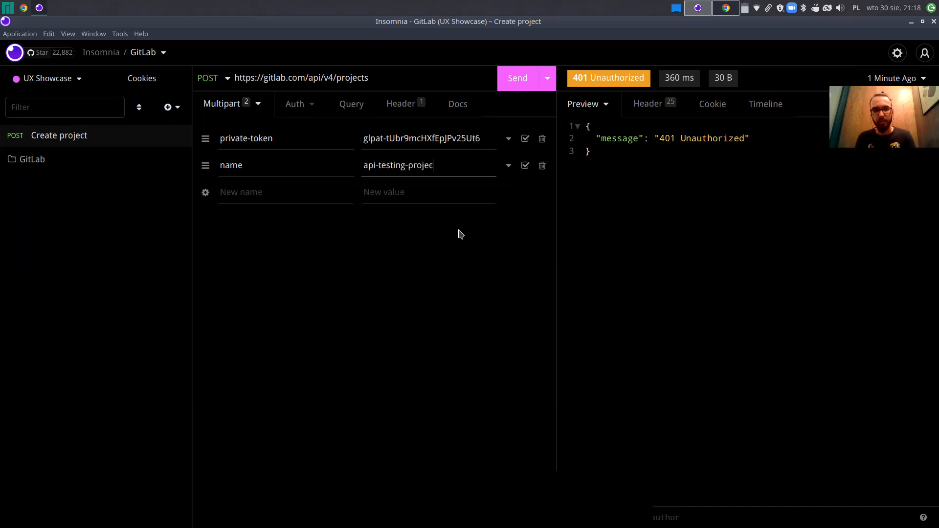
Step: Add a third form field named path, checking the attribute name in the docs in Chrome
click(272, 195)
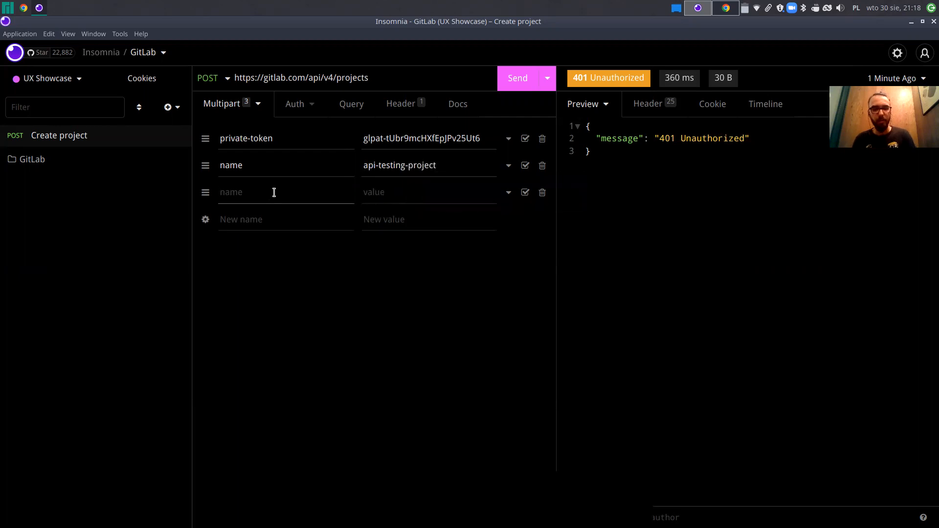
key(alt+Tab)
key(alt+Tab)
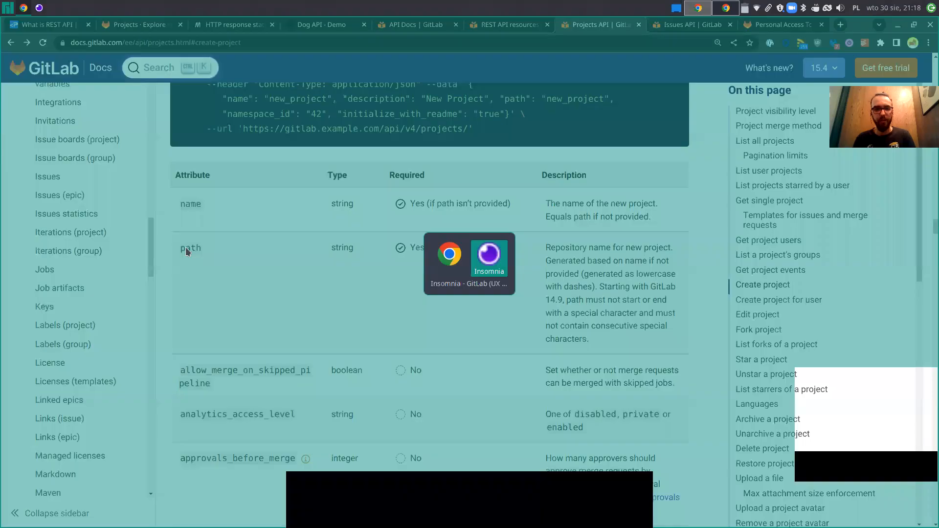
Step: Check the name attribute's description in the docs in Chrome, and set the name field to API testing project in Insomnia
key(alt+Tab)
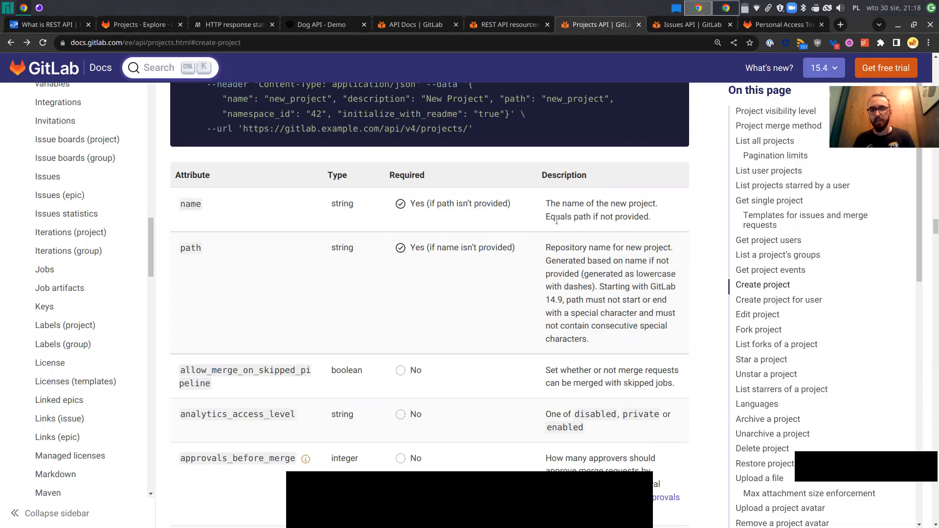
drag(545, 217, 657, 217)
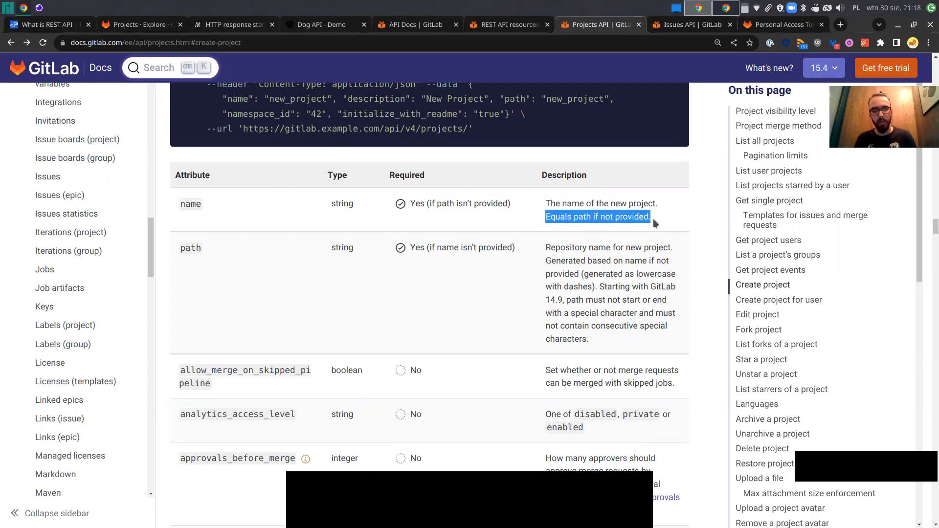
key(alt+Tab)
triple_click(396, 167)
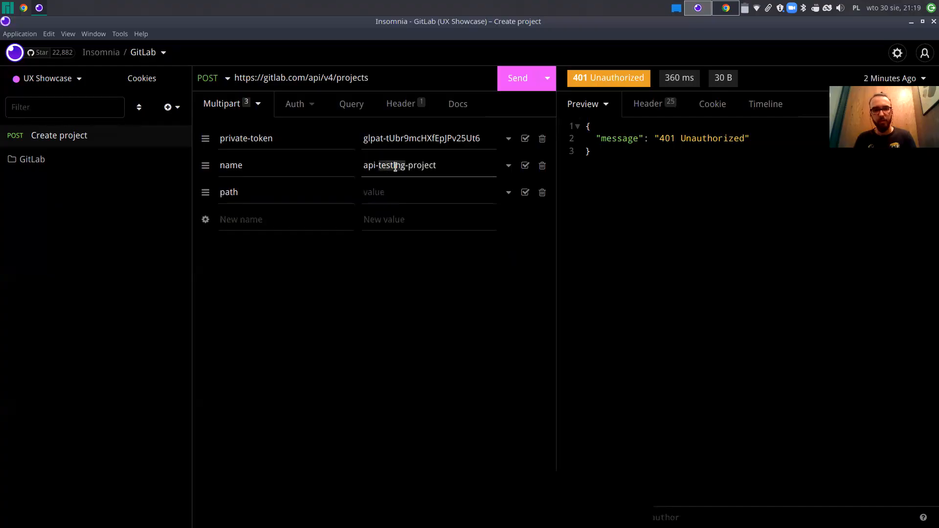
text(AP)
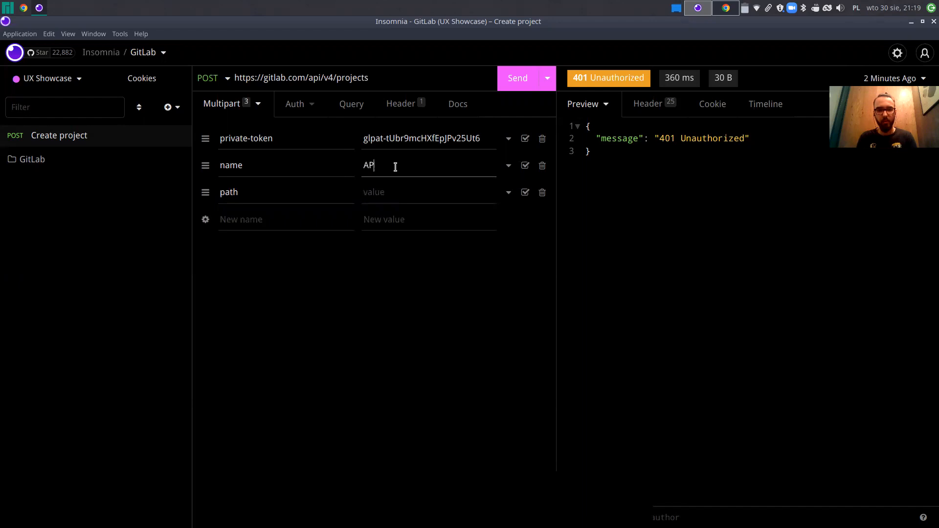
text(I testing)
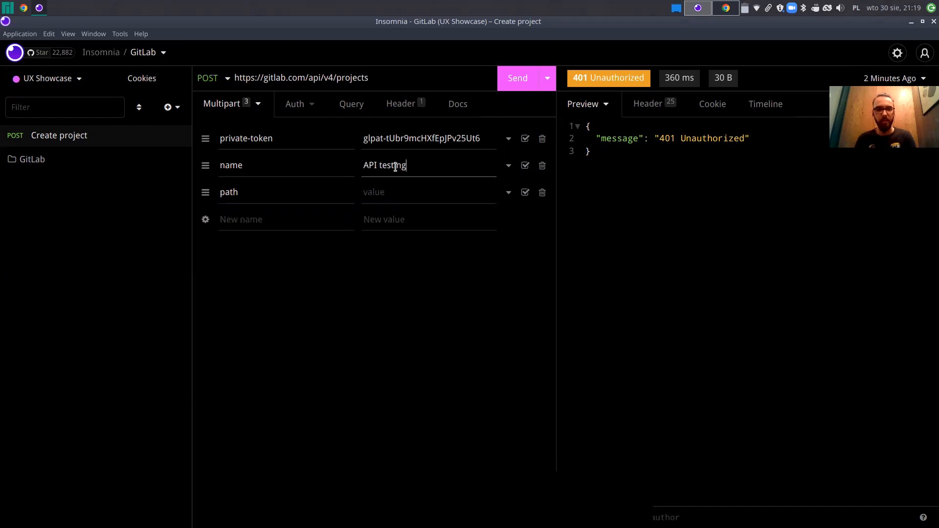
text( project)
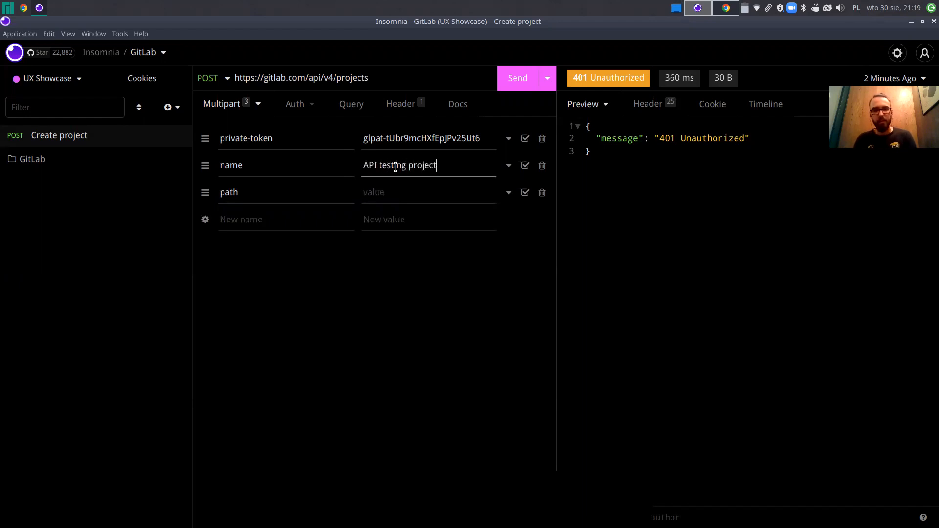
Step: Fill in the value of the path form field as api-testing-project
click(385, 196)
text(api-te)
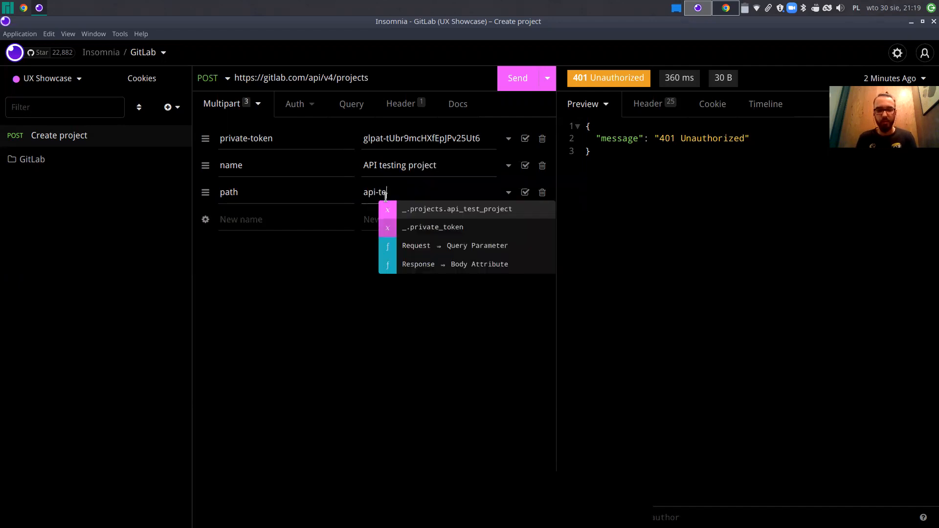
text(sting-project)
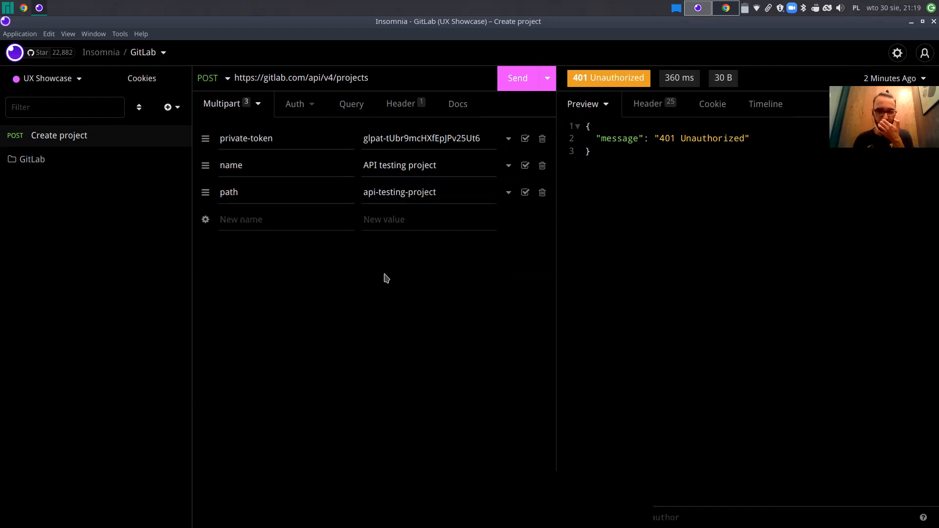
Step: Clear and delete the path form field, and send the request
drag(441, 194, 354, 193)
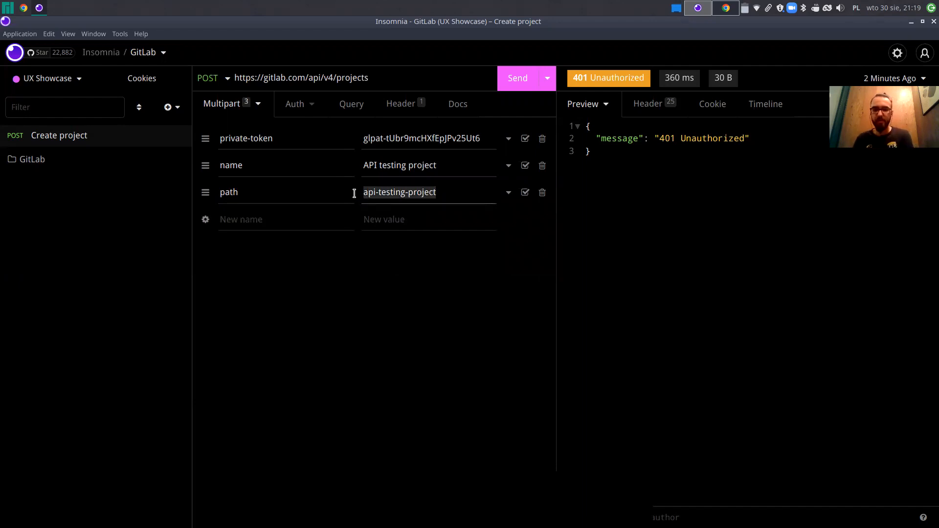
key(BackSpace)
click(542, 194)
click(542, 194)
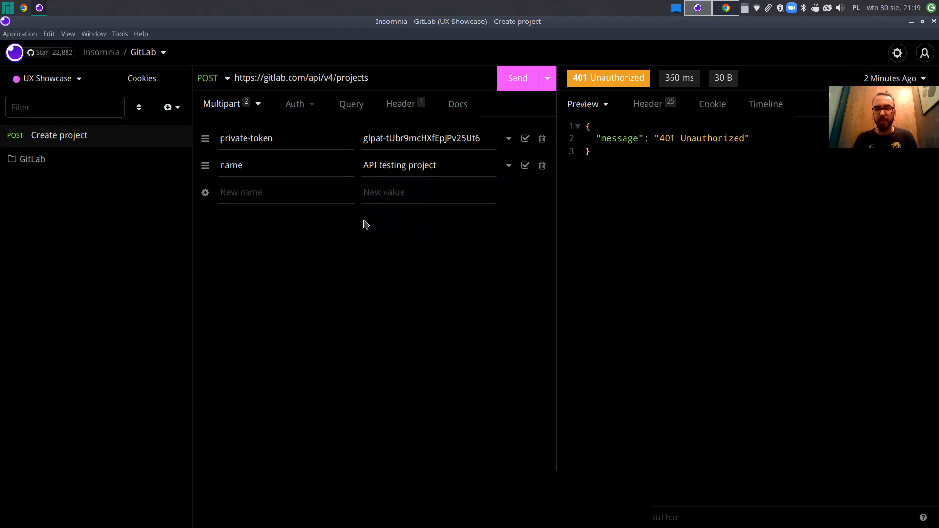
click(507, 89)
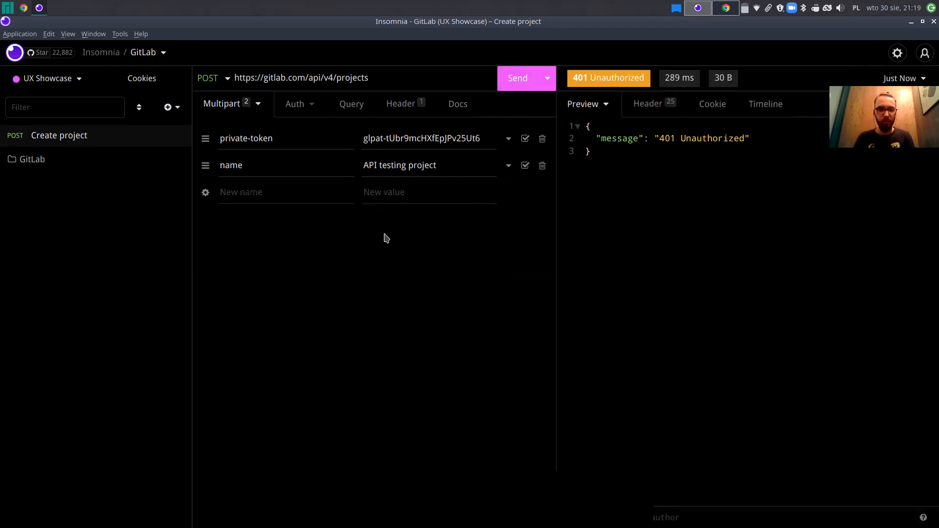
Step: Delete the private-token field from the multipart form
key(ctrl+alt+Right)
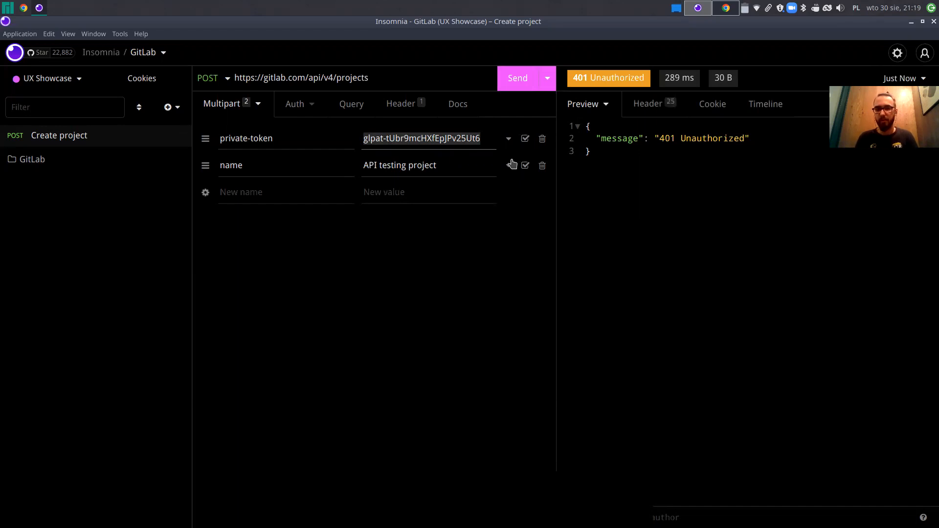
click(543, 139)
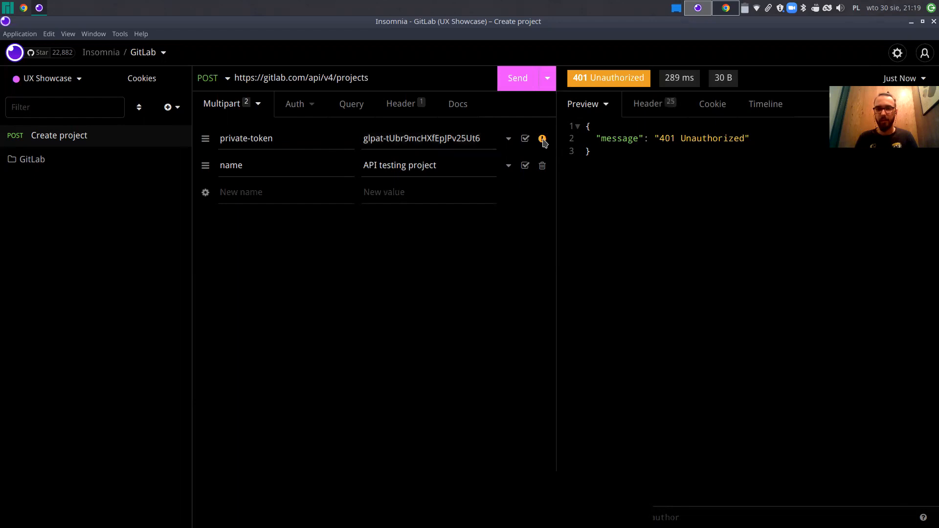
click(542, 139)
Step: Add a request header named PRIVATE-TOKEN, copying the name from the access tokens section of the GitLab API docs in Chrome
click(395, 106)
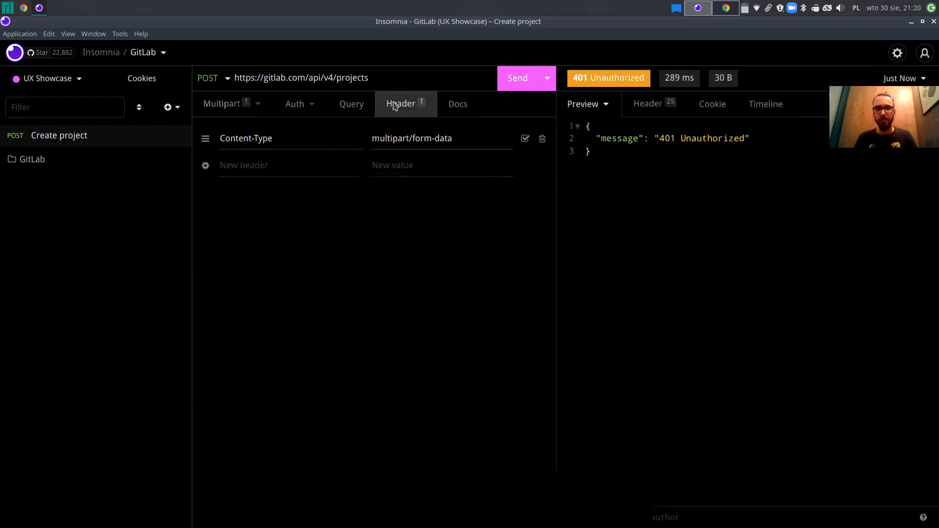
click(285, 138)
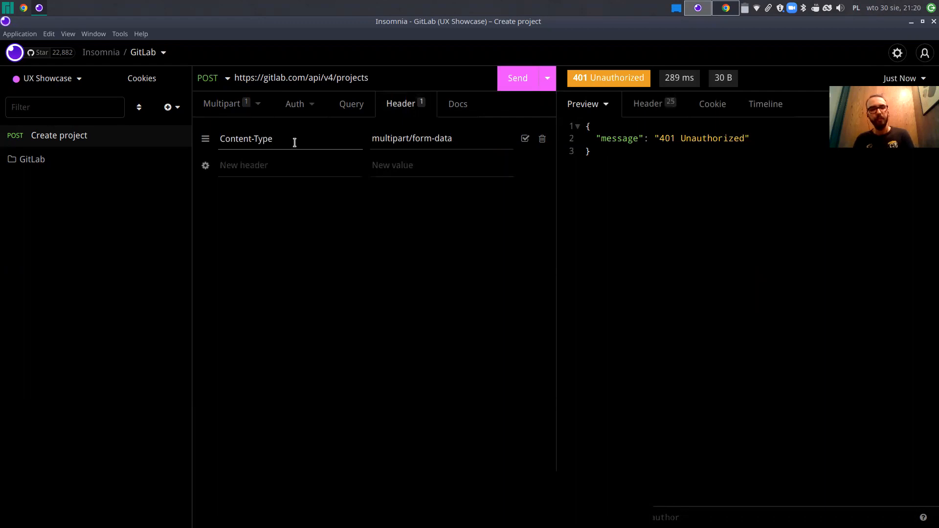
click(282, 164)
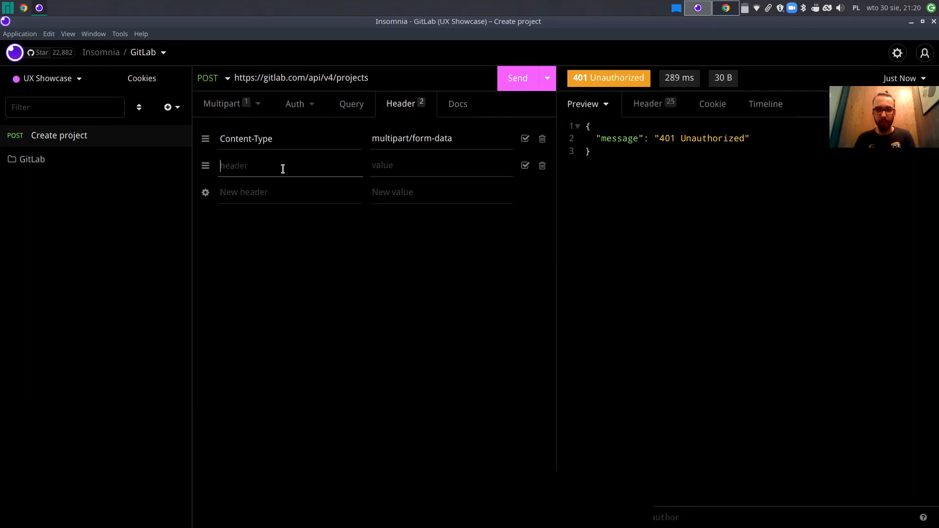
key(alt+Tab)
click(400, 25)
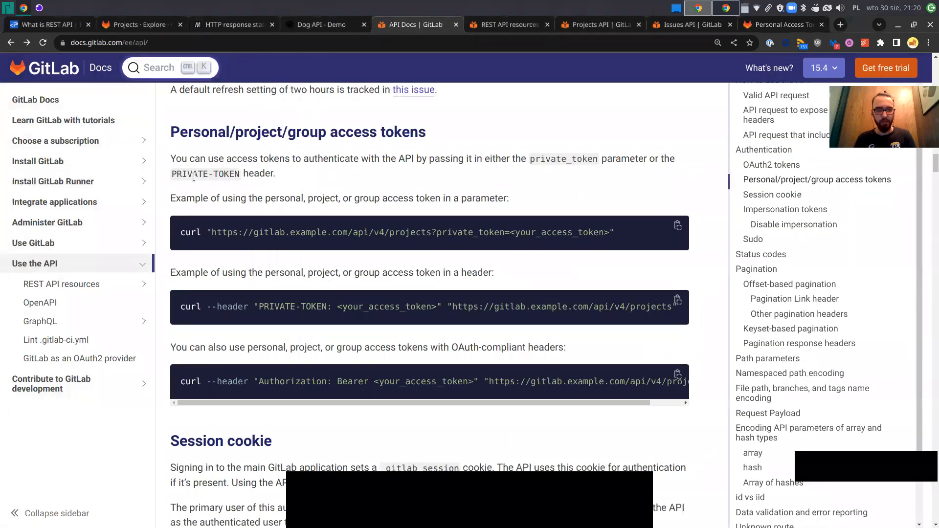
drag(173, 174, 240, 174)
key(ctrl+c)
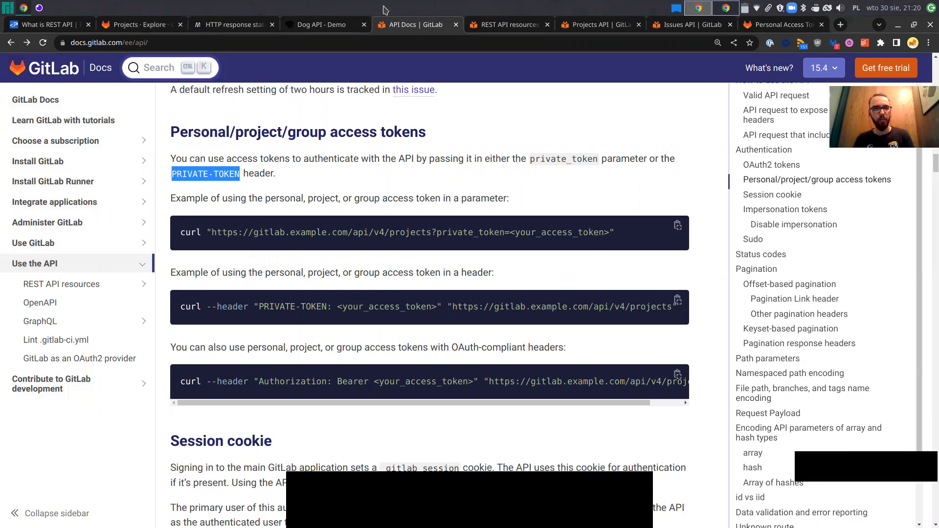
key(alt+Tab)
key(ctrl+v)
Step: Paste the personal access token from the clipboard history as the PRIVATE-TOKEN header value and send the request
click(413, 169)
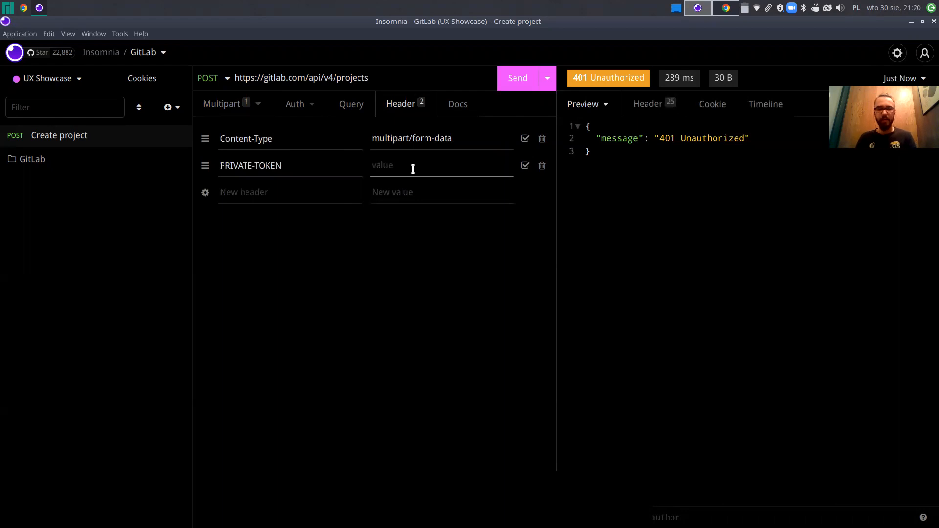
key(super+v)
key(Down)
key(Down)
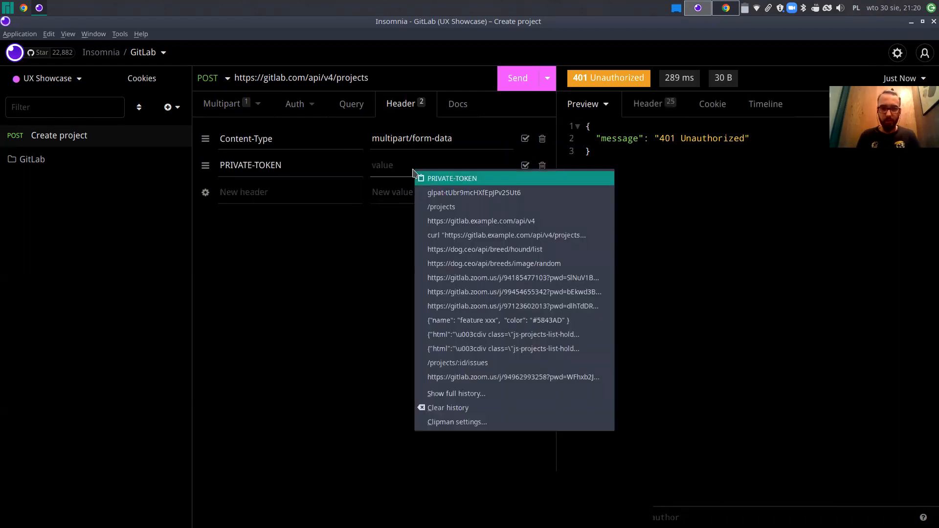
key(Return)
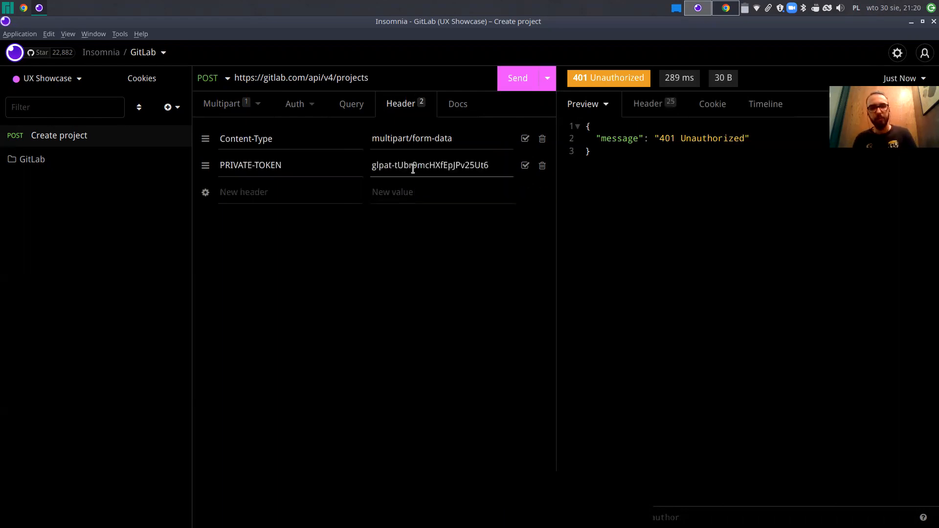
click(399, 238)
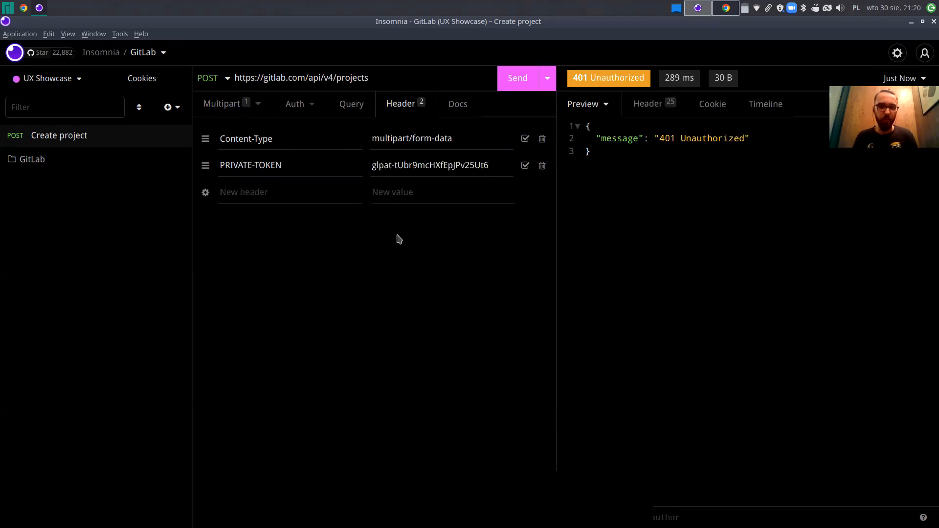
click(516, 76)
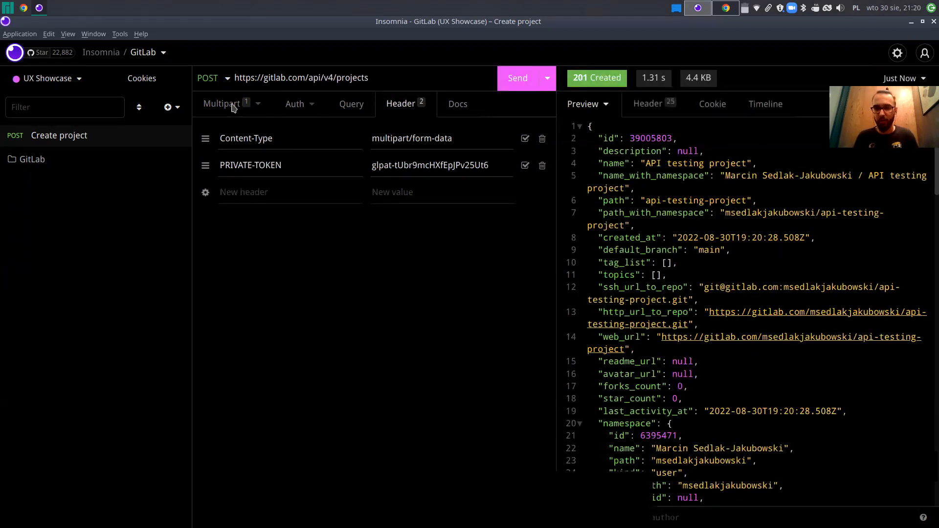
Step: Review the multipart form field, the response status and the attributes of the created project in the JSON response
click(232, 107)
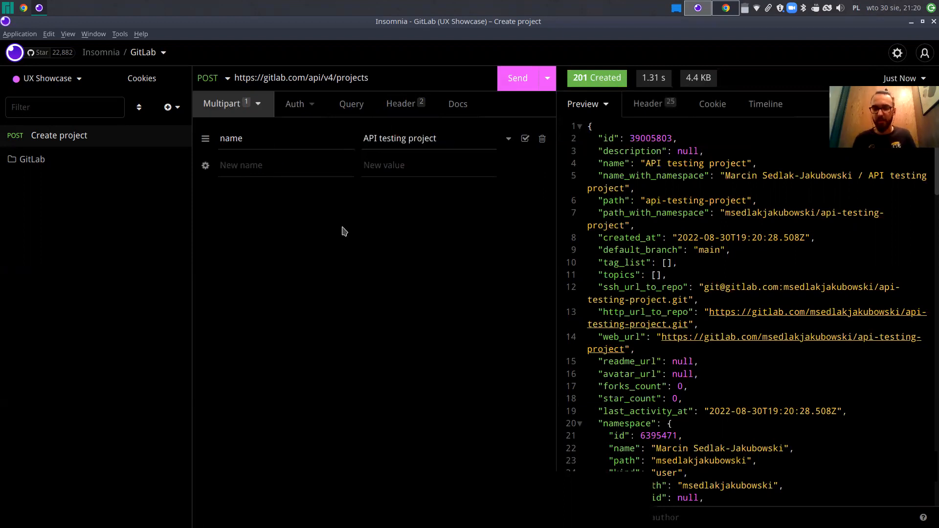
mouse_move(577, 83)
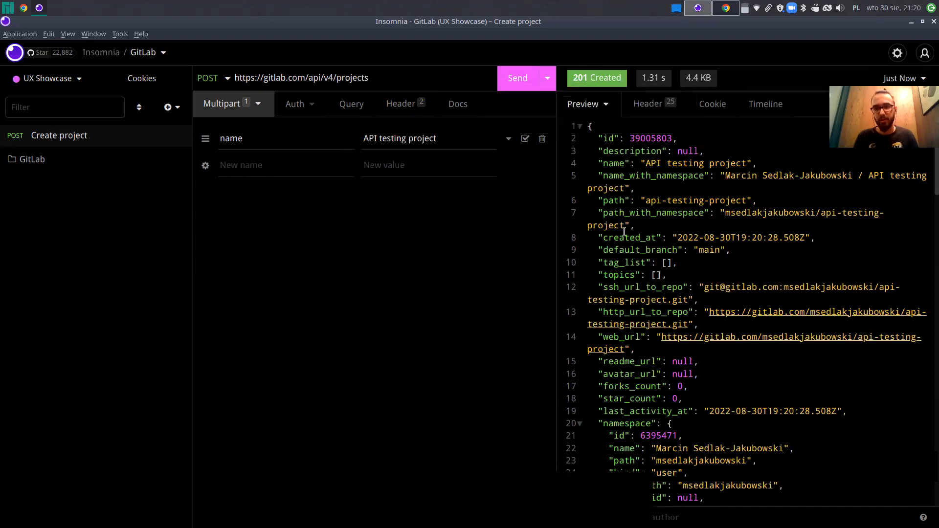
scroll(625, 231, down, 10)
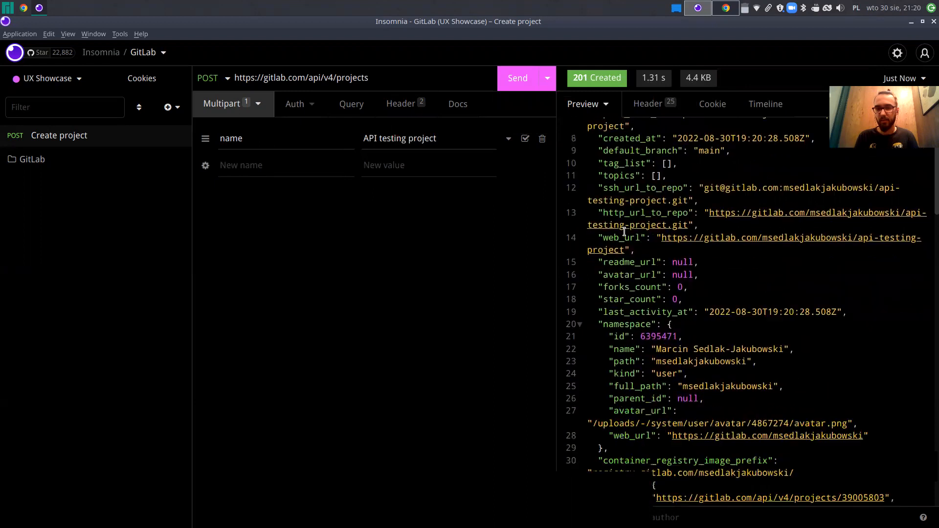
scroll(625, 231, down, 6)
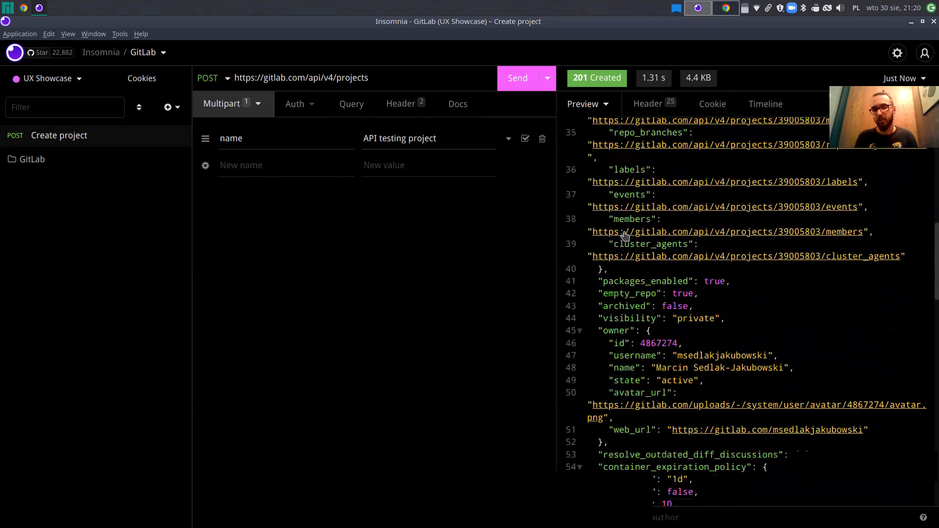
scroll(624, 231, up, 9)
scroll(625, 231, up, 6)
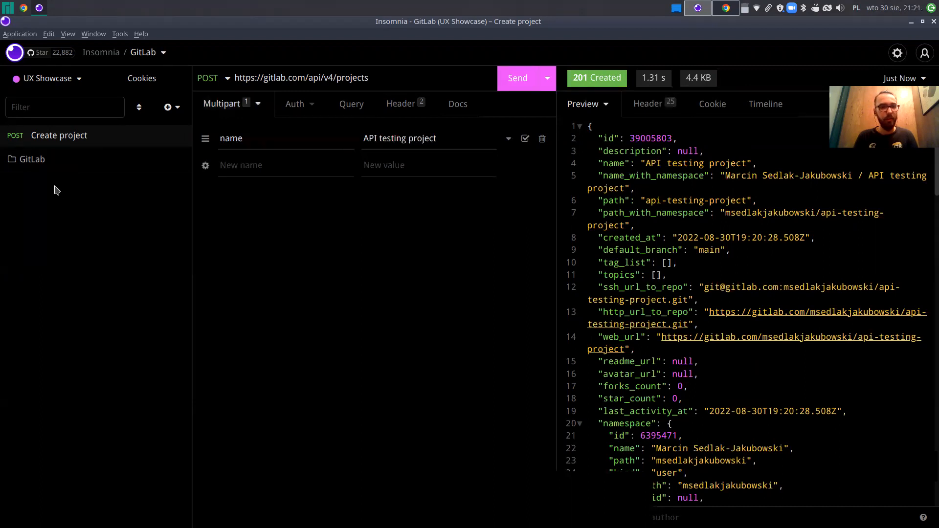
Step: Switch to Chrome, search the GitLab docs for label api from the Projects API page and open the Labels API page
click(23, 7)
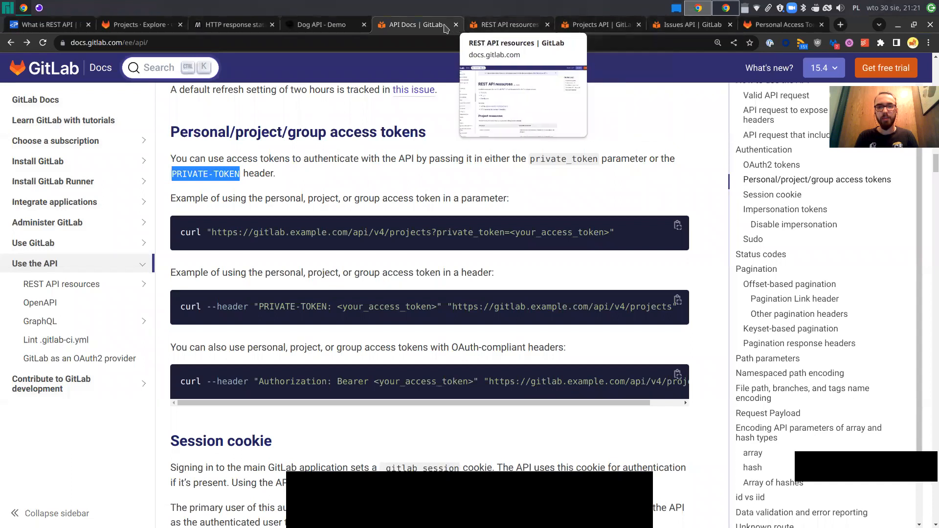
click(599, 29)
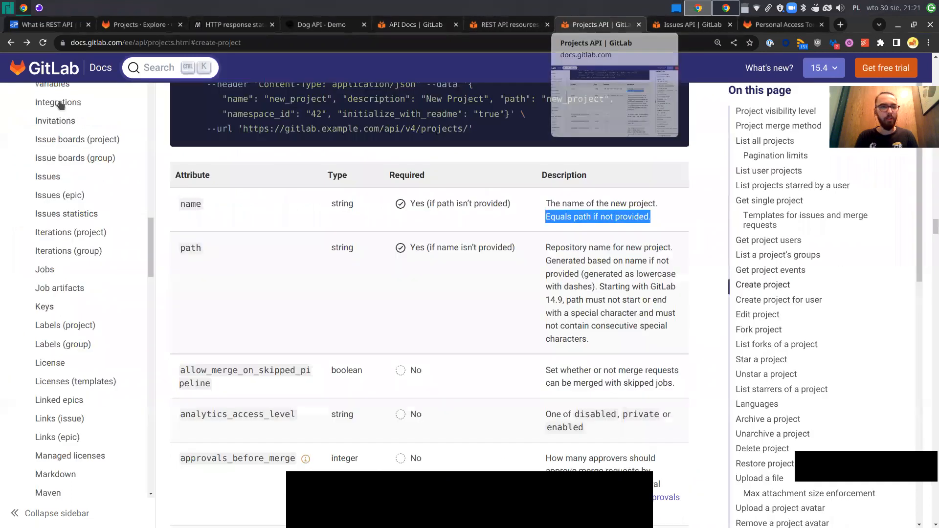
click(167, 71)
text(label)
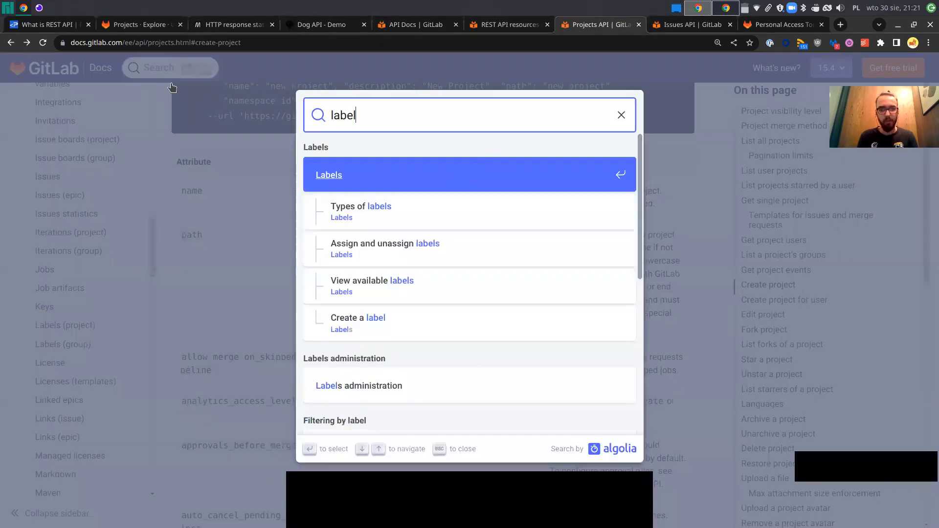
text( api)
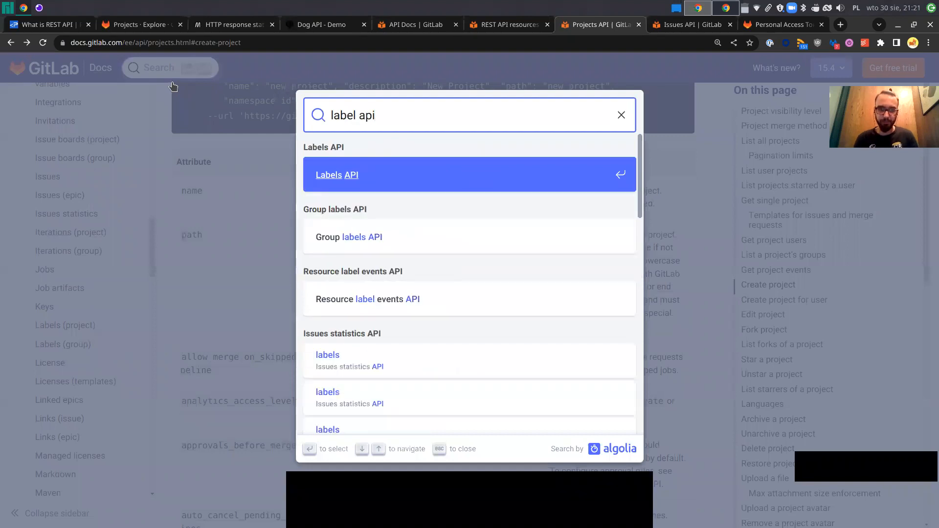
click(345, 174)
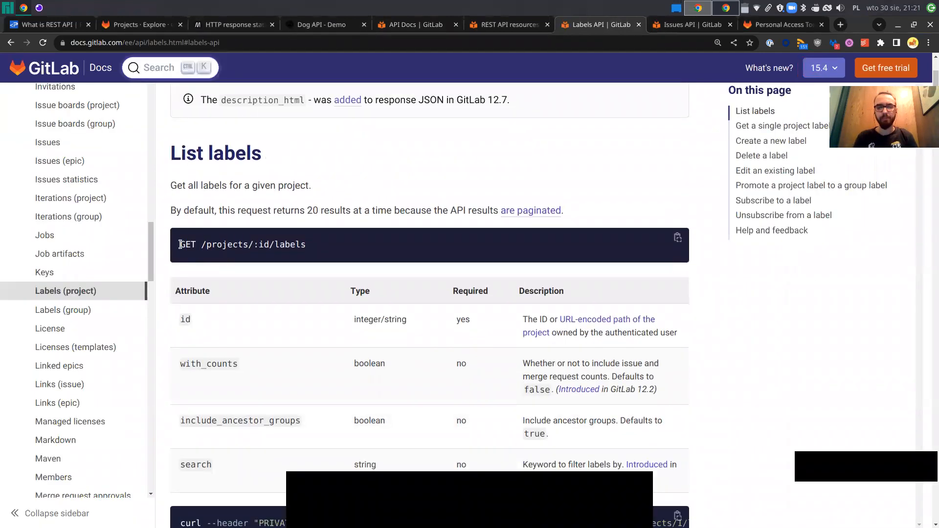
Step: Highlight the List labels endpoint path /projects/:id/labels and return to the Create project response in Insomnia
drag(199, 243, 311, 248)
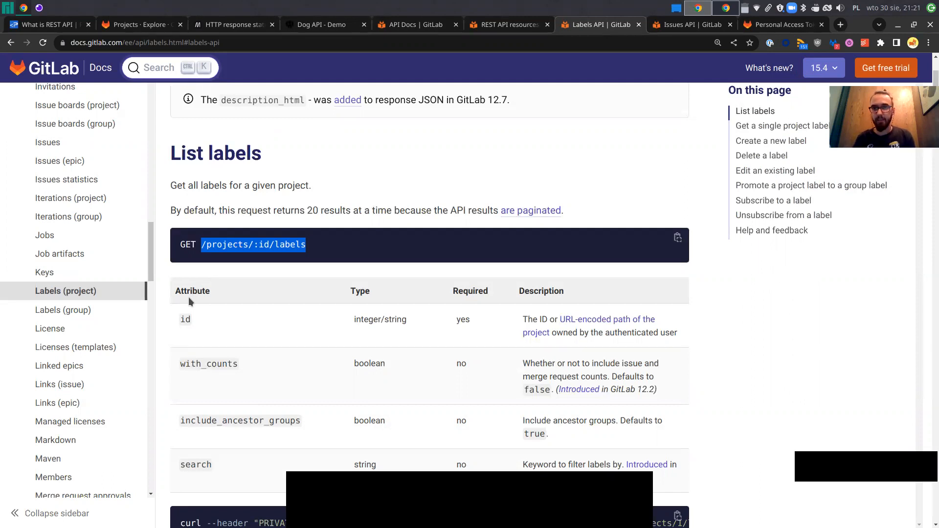
key(alt+Tab)
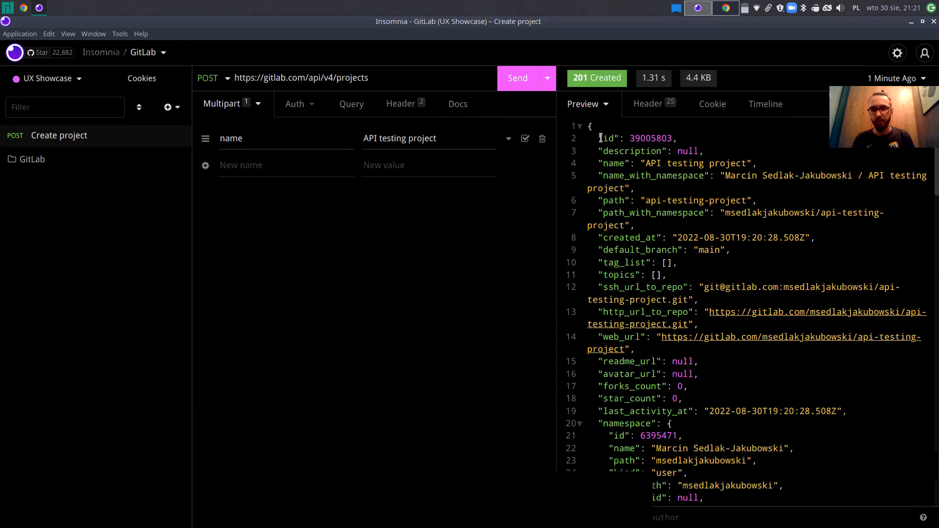
Step: Copy the created project's id value from the Create project JSON response
drag(598, 138, 685, 142)
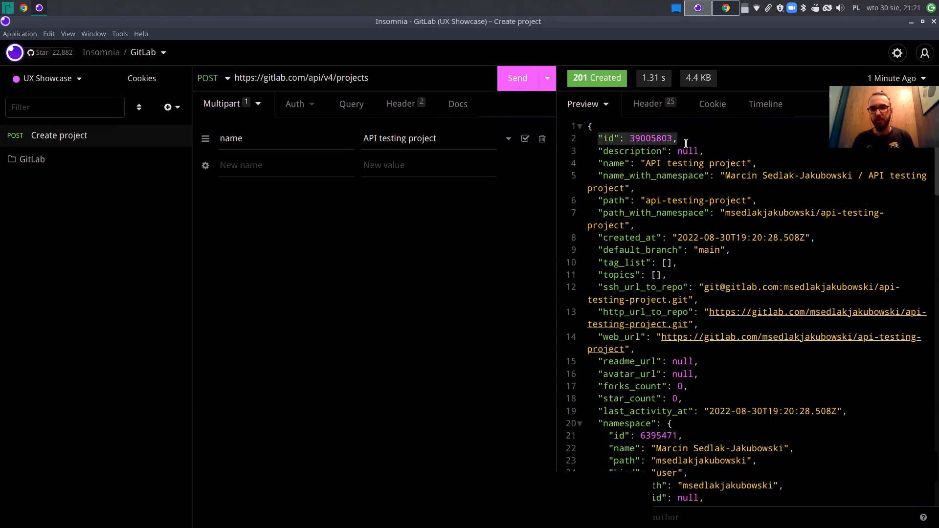
double_click(657, 142)
key(ctrl+c)
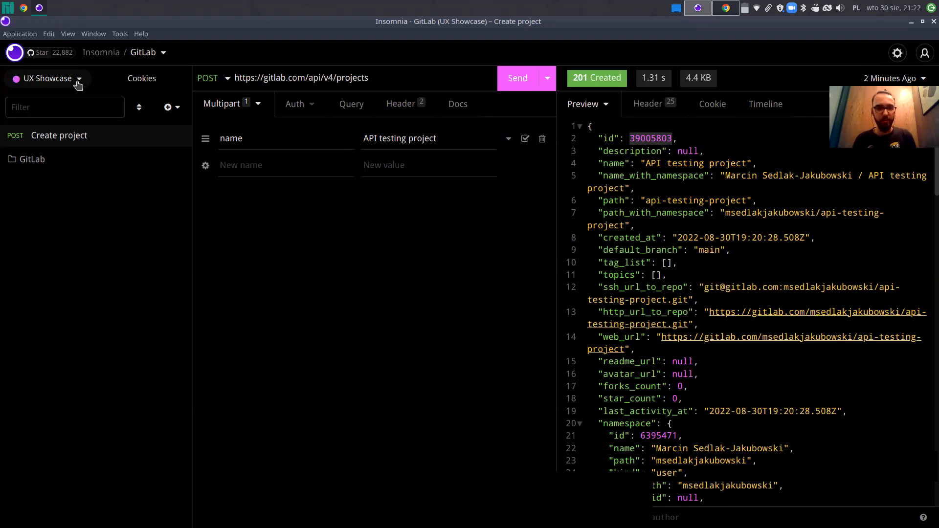
click(79, 80)
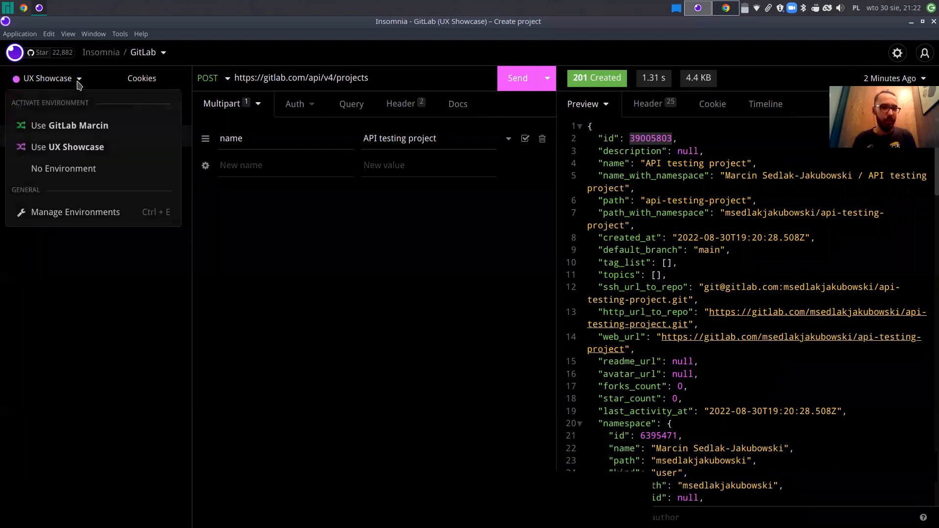
click(54, 212)
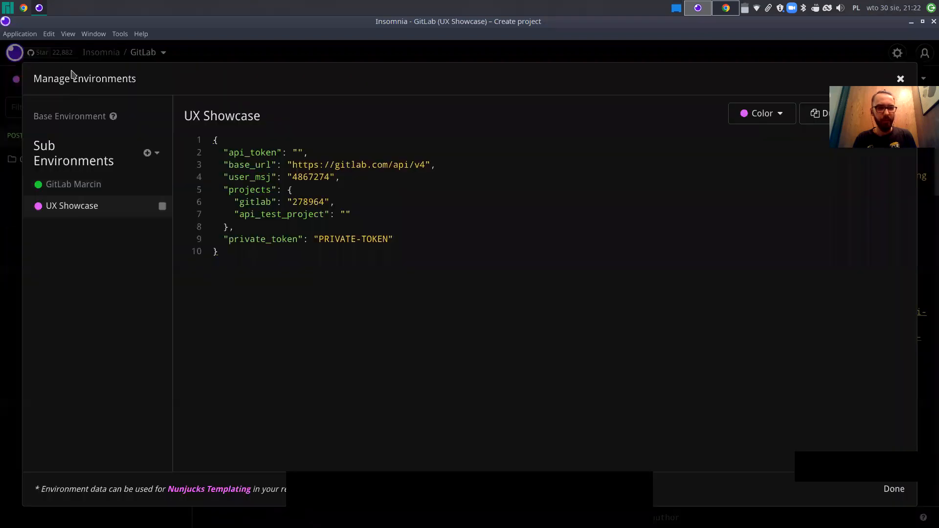
key(Escape)
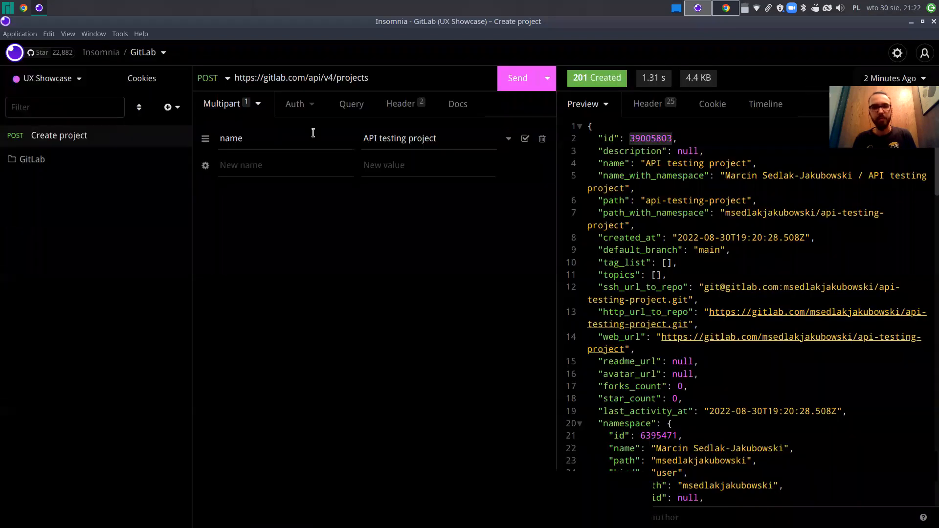
Step: Paste the copied project ID as the api_test_project value in the UX Showcase environment
click(72, 80)
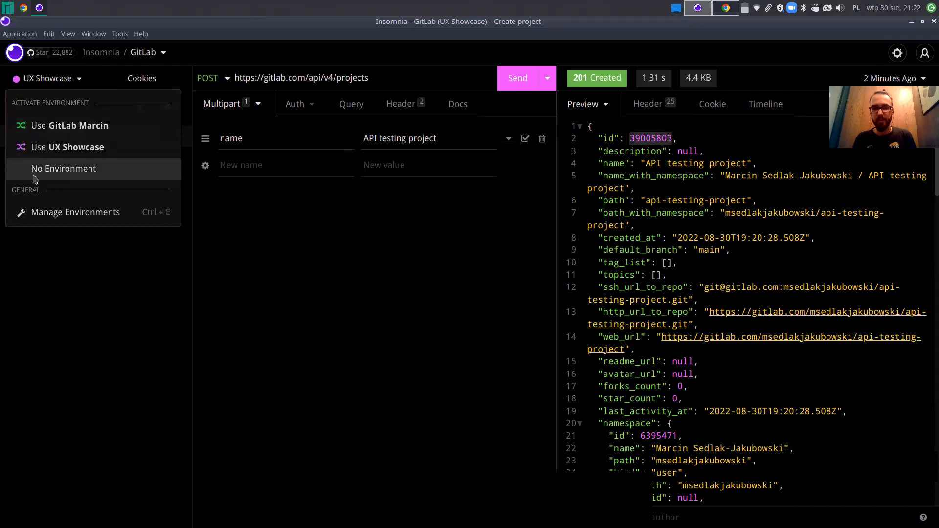
click(70, 218)
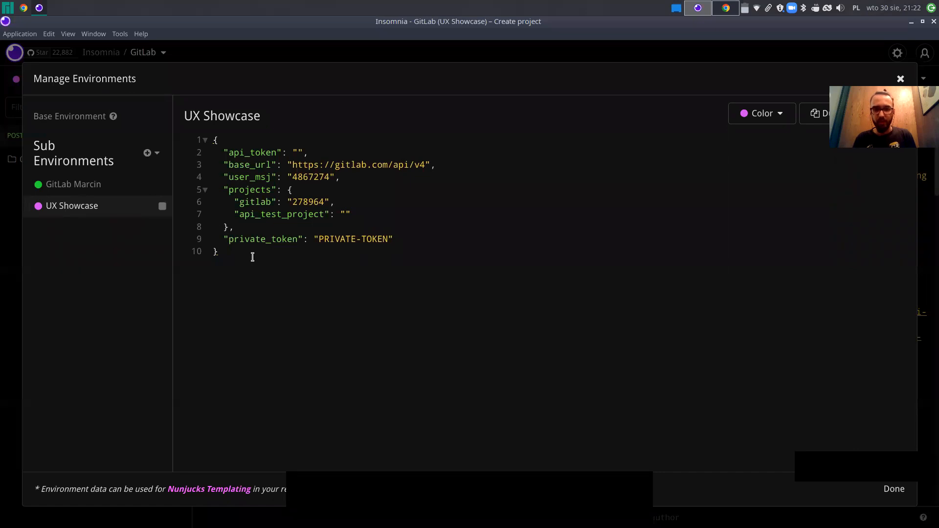
click(267, 252)
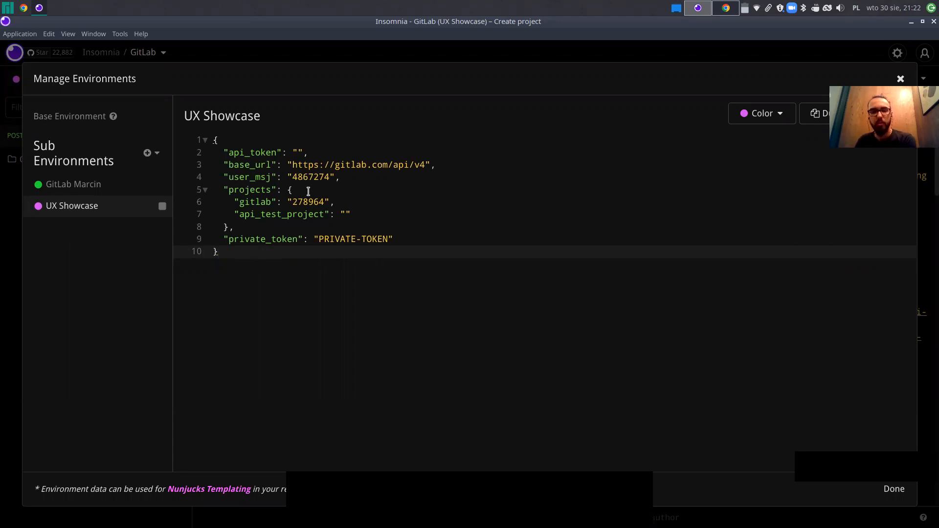
click(347, 216)
key(ctrl+v)
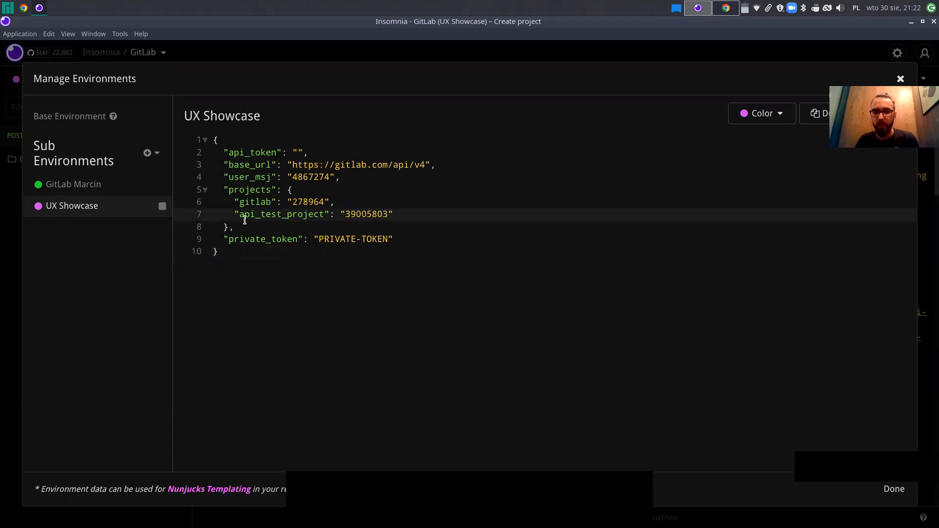
Step: Rename the api_test_project key under projects to api_testing_project
drag(239, 214, 281, 214)
click(281, 214)
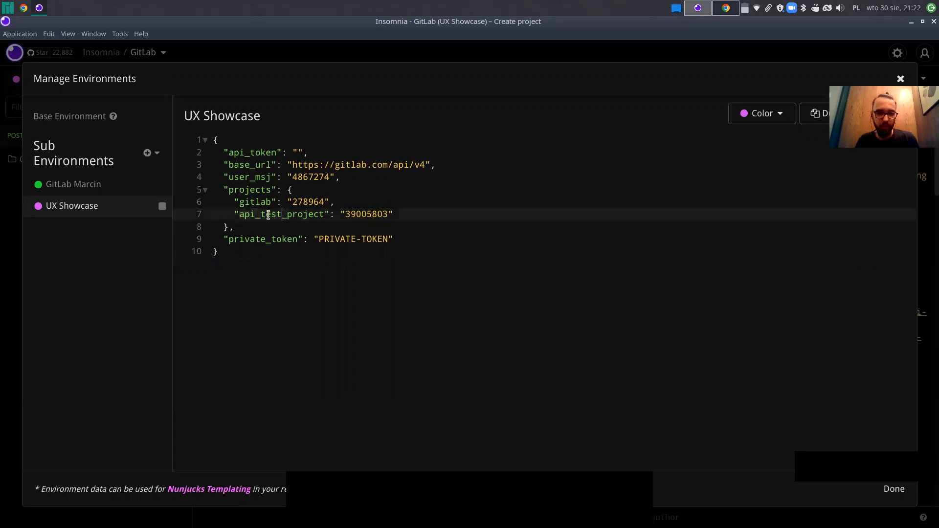
double_click(269, 215)
key(Left)
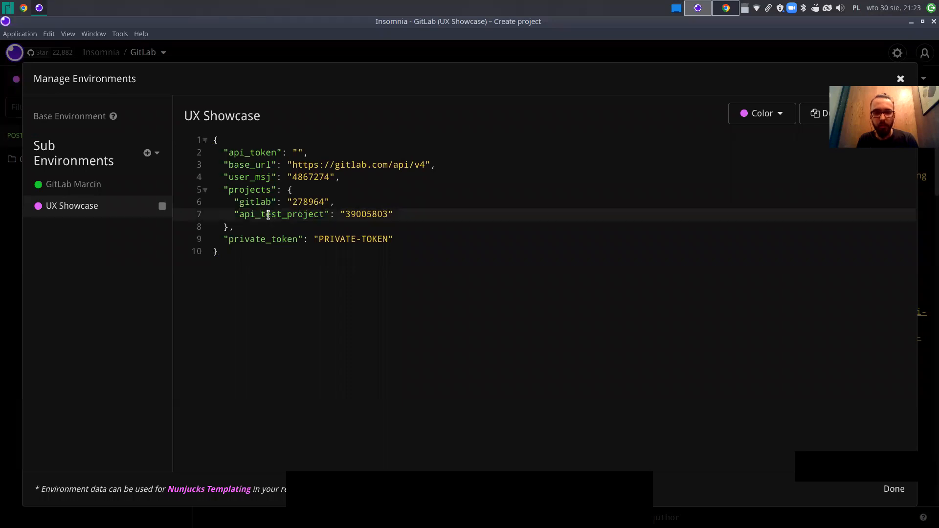
text(ing)
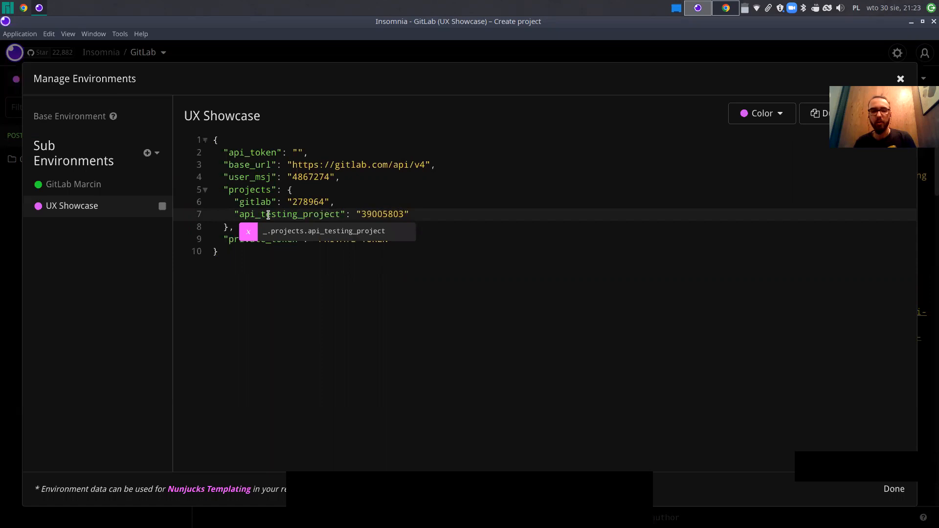
click(299, 265)
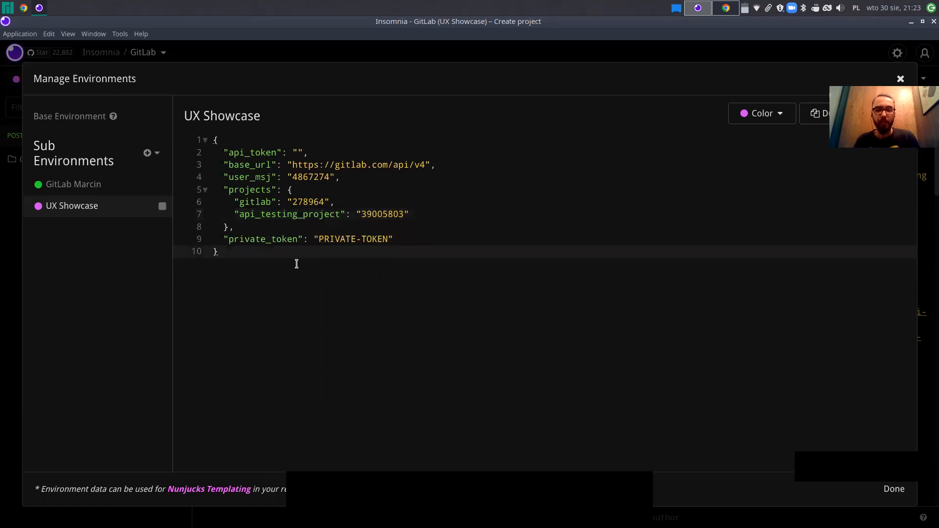
Step: Highlight the private_token entry in the UX Showcase environment
click(291, 241)
drag(222, 240, 394, 237)
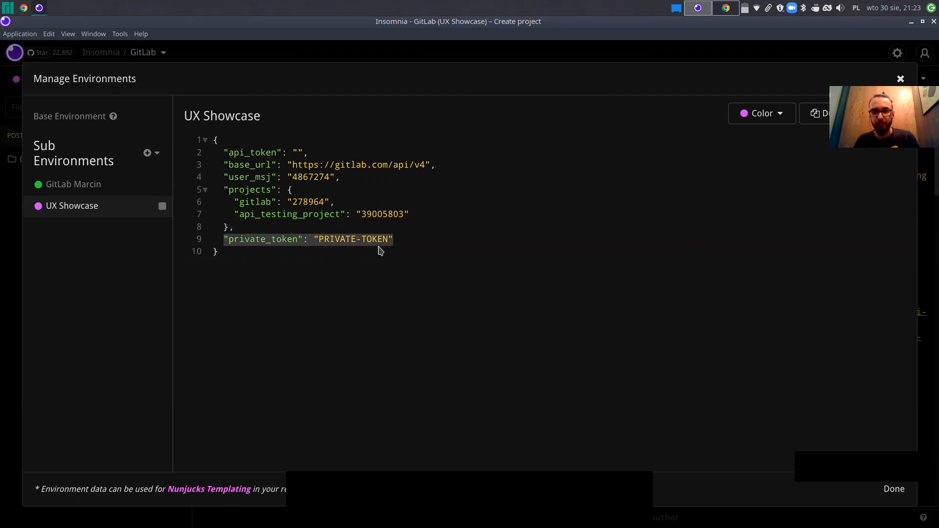
click(377, 243)
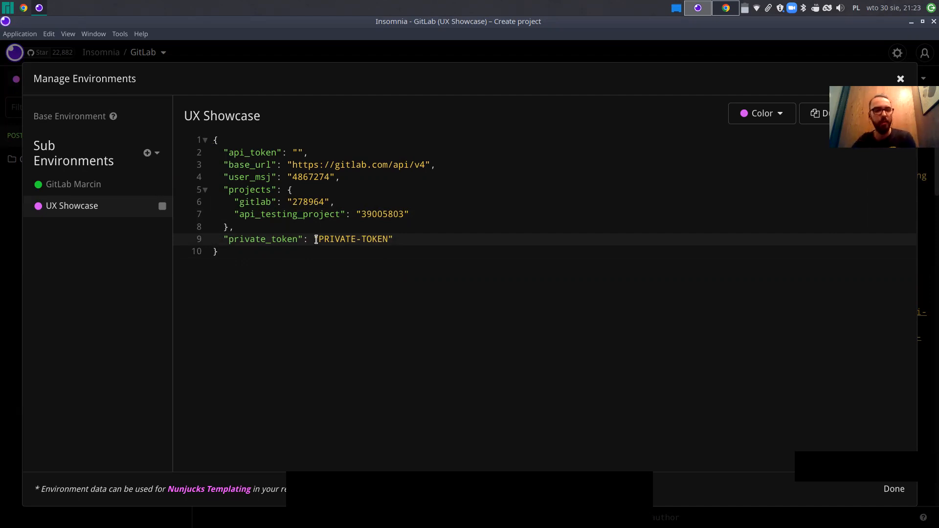
Step: Copy the personal access token from GitLab's Access Tokens page in Chrome and paste it as the api_token value in Insomnia's UX Showcase environment
click(296, 153)
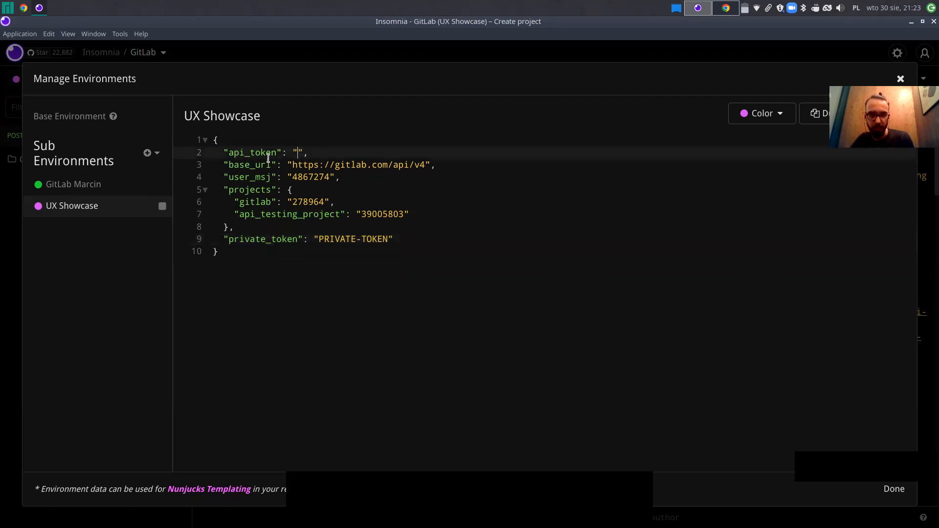
click(24, 8)
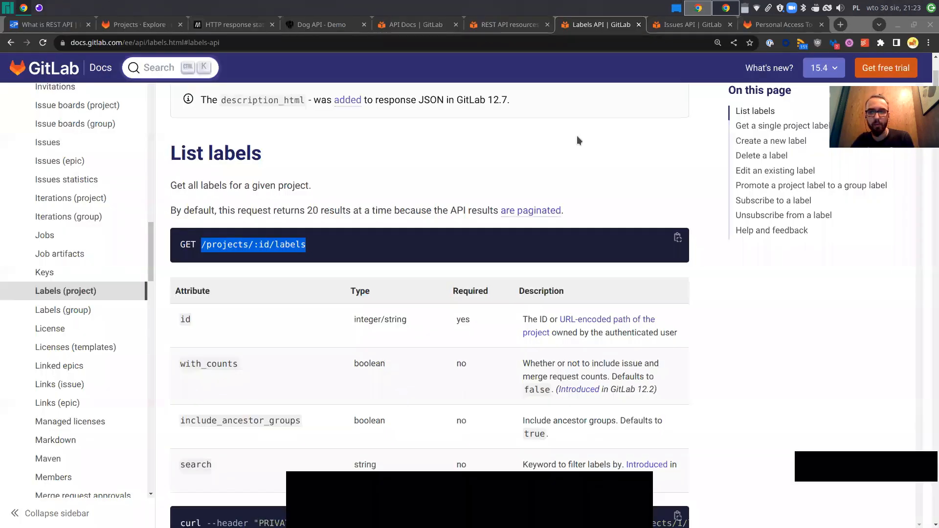
click(782, 24)
click(834, 216)
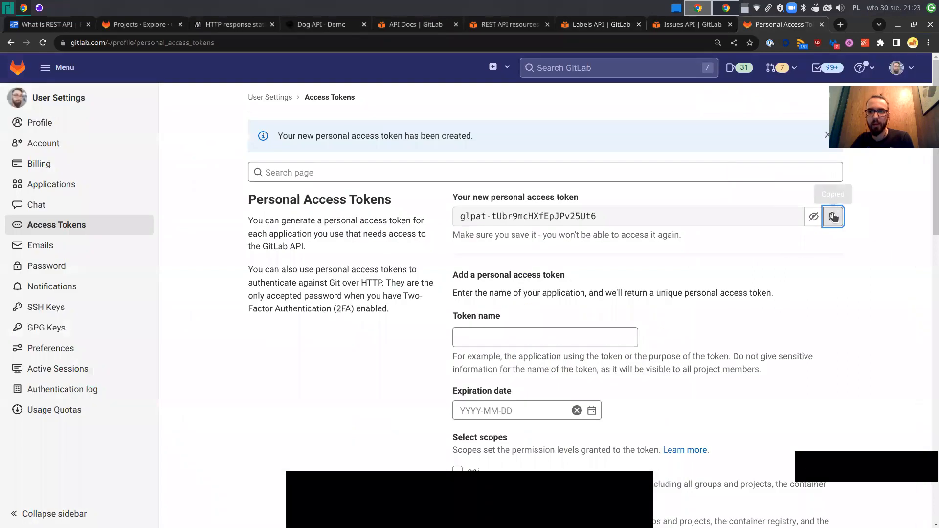
click(41, 7)
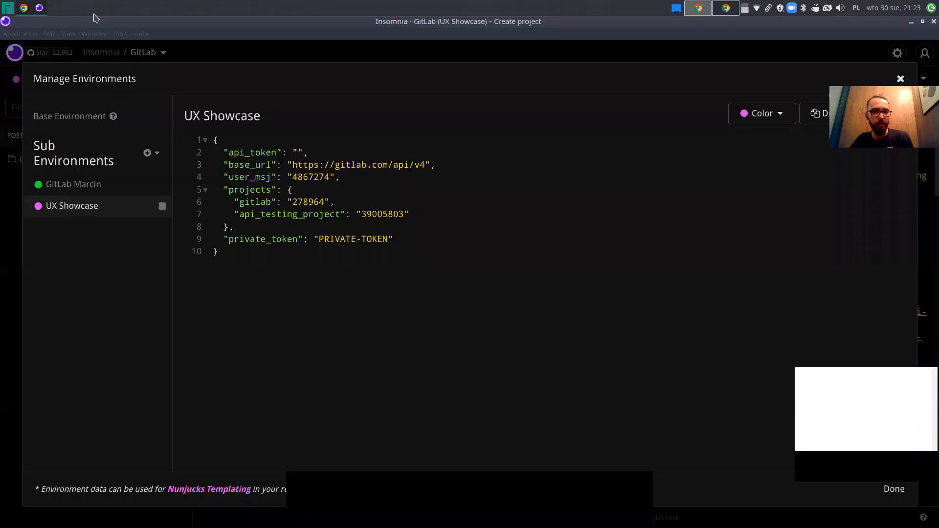
key(ctrl+v)
click(369, 274)
Step: Highlight the base_url value in the UX Showcase environment and close the environment editor
click(293, 165)
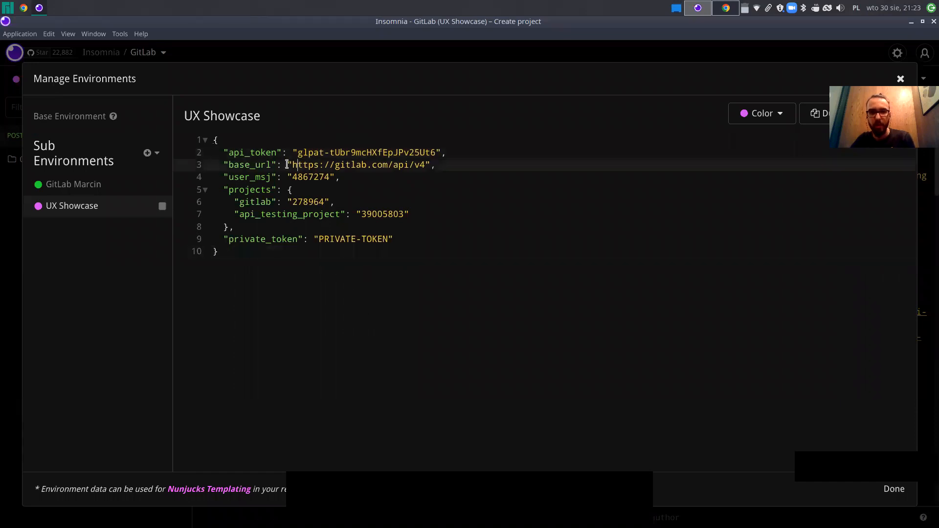
drag(292, 165, 425, 169)
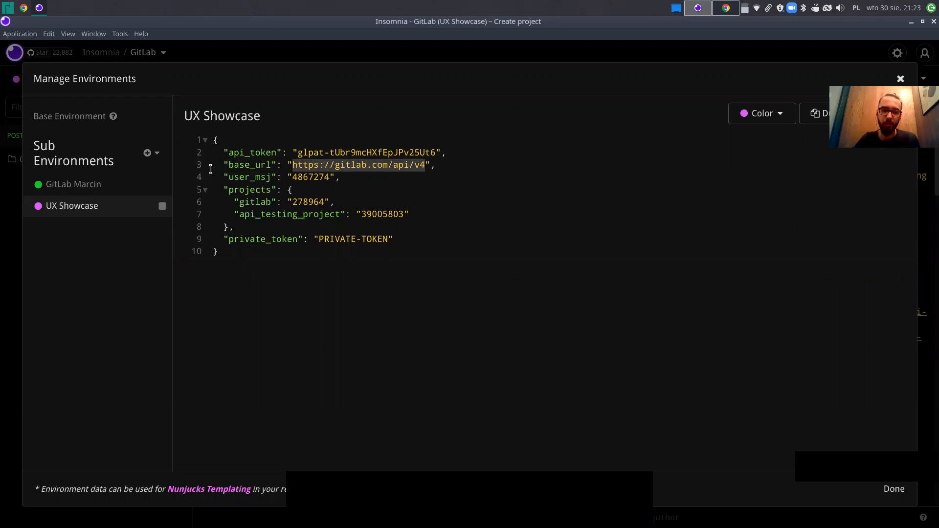
click(901, 80)
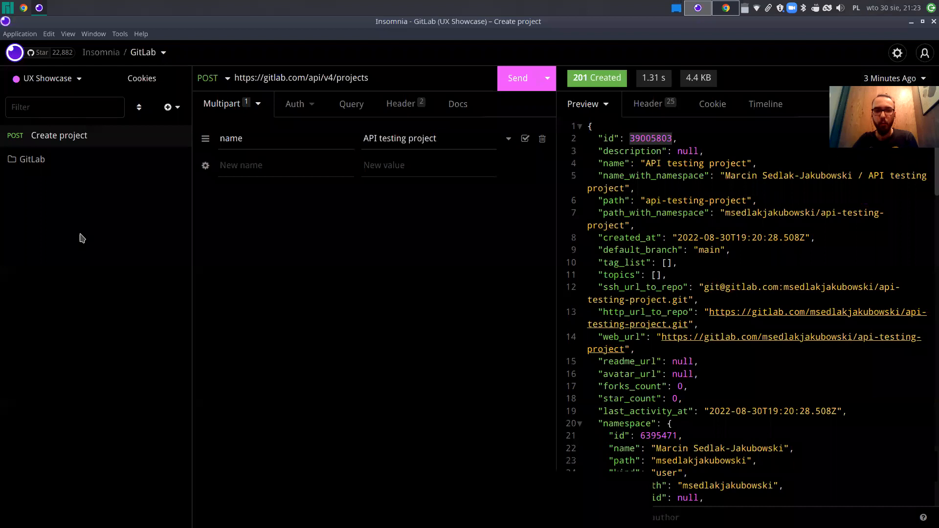
Step: Create a new HTTP request named List project labels
click(169, 109)
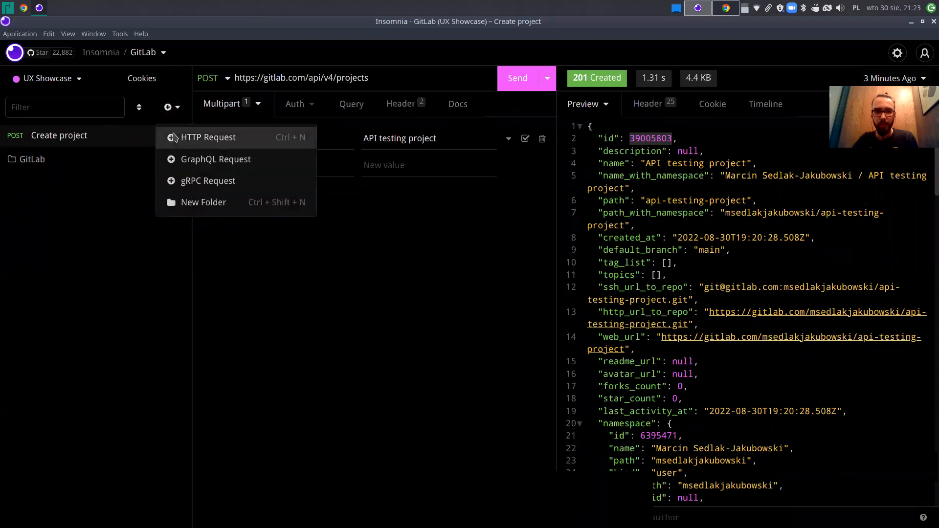
click(169, 138)
double_click(56, 137)
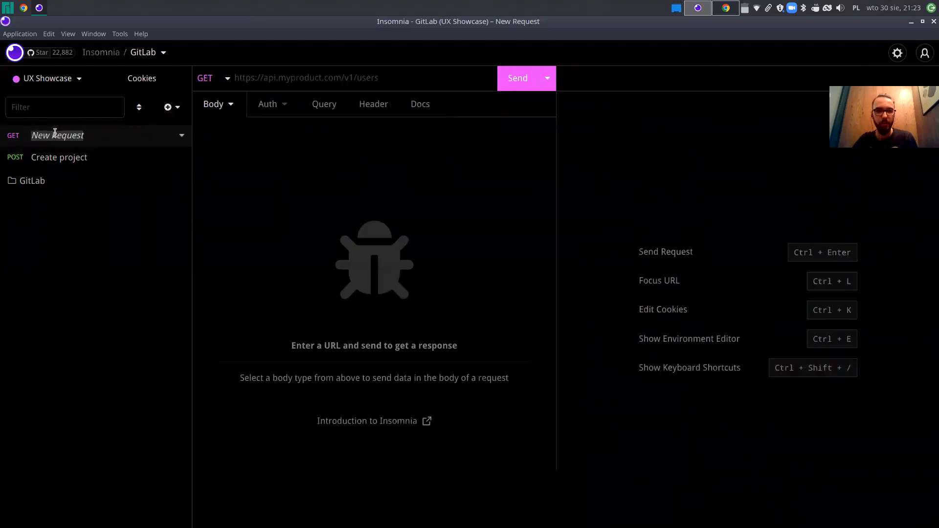
text(List labe)
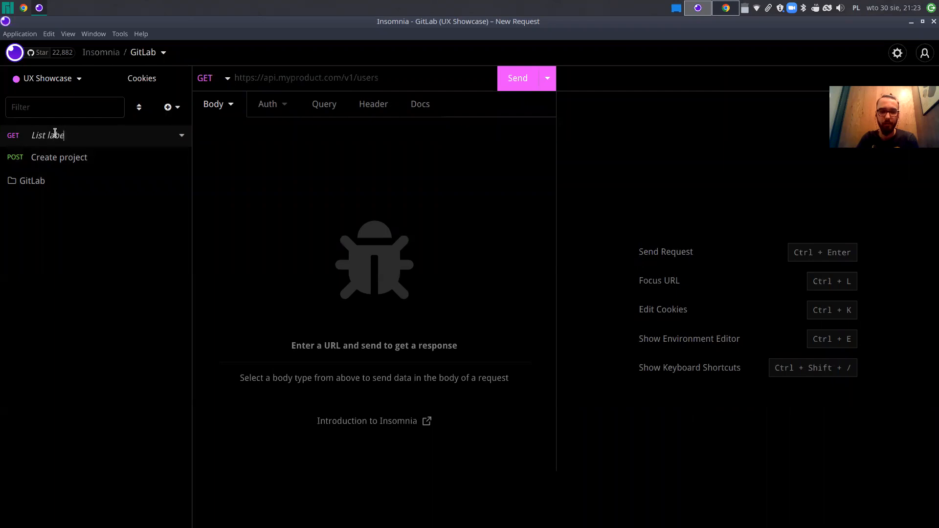
text(lsproject)
key(Return)
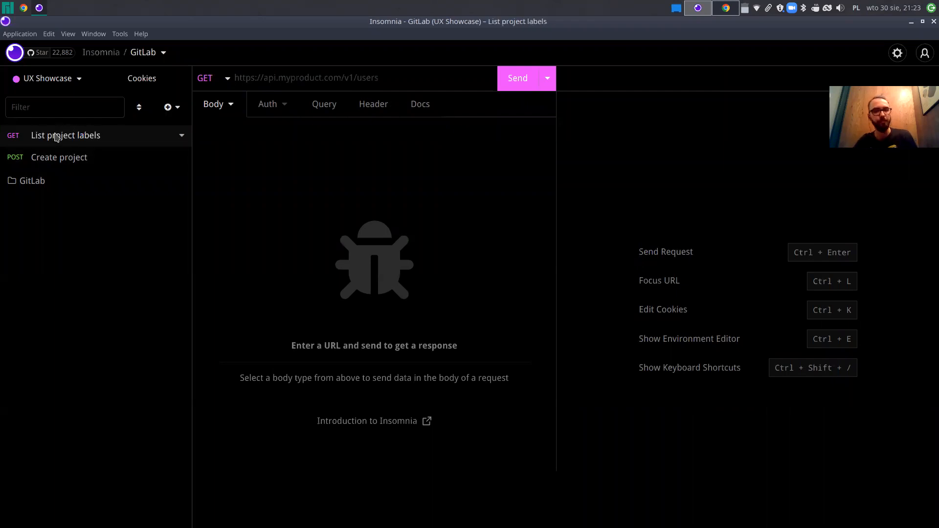
Step: Check the List labels endpoint on the Labels API page in Chrome and return to Insomnia
click(24, 6)
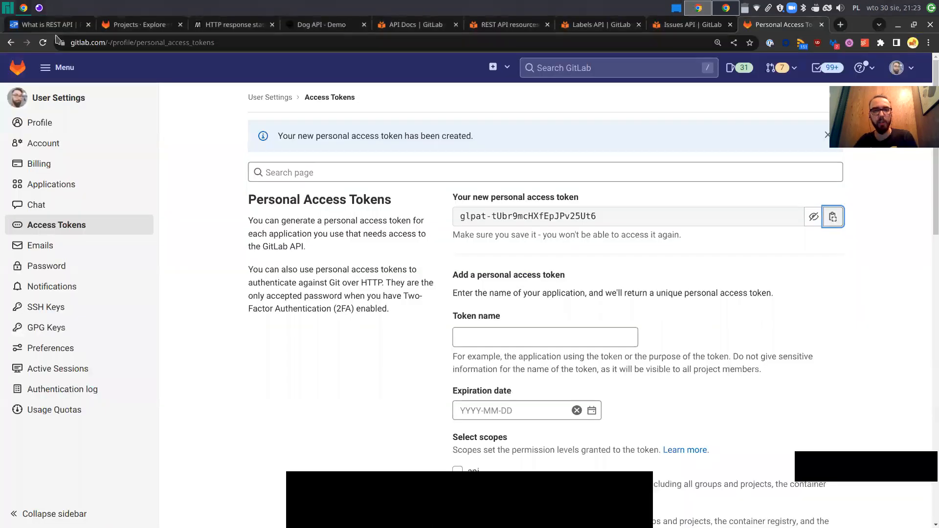
click(602, 24)
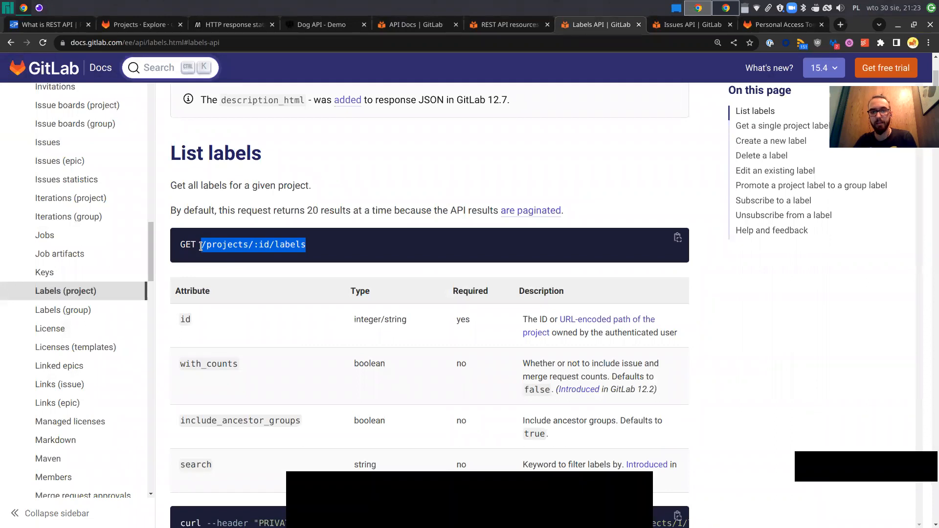
click(39, 8)
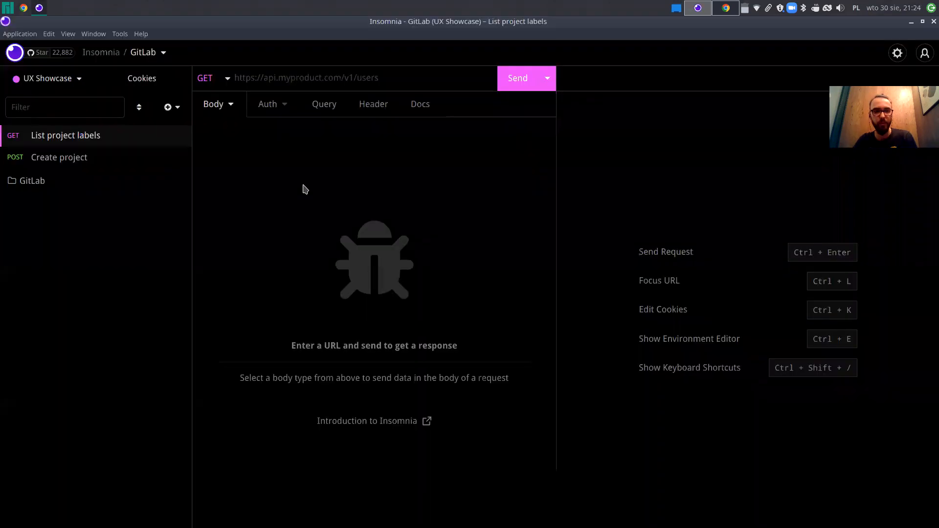
Step: Insert the _.base_url environment variable as the start of the List project labels request URL
text(base)
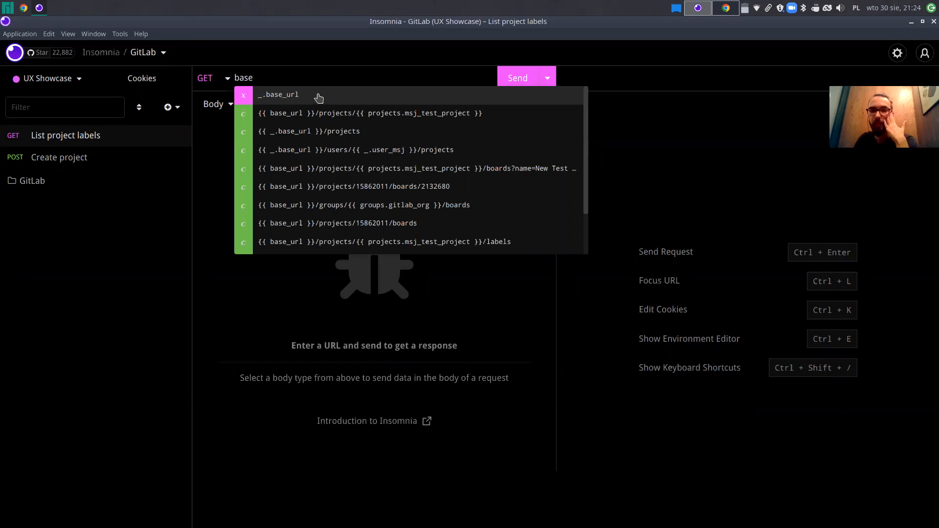
click(317, 97)
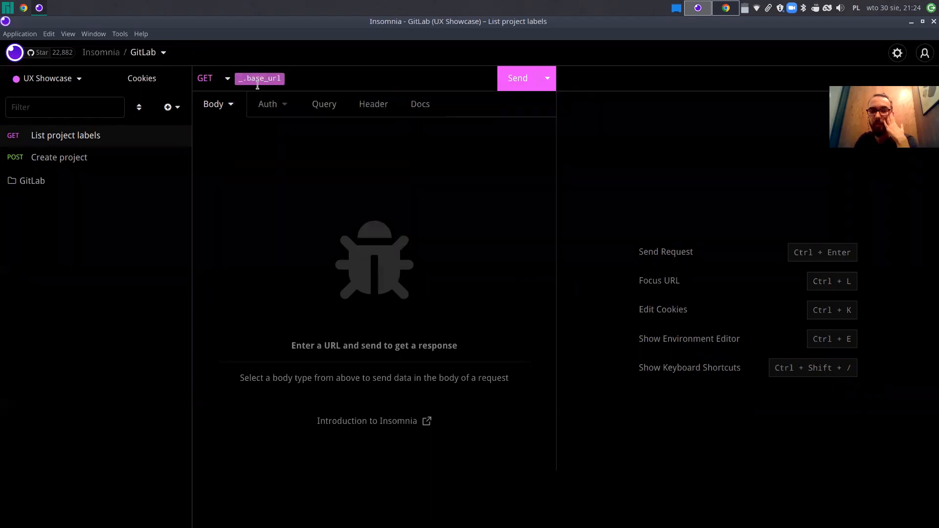
mouse_move(259, 86)
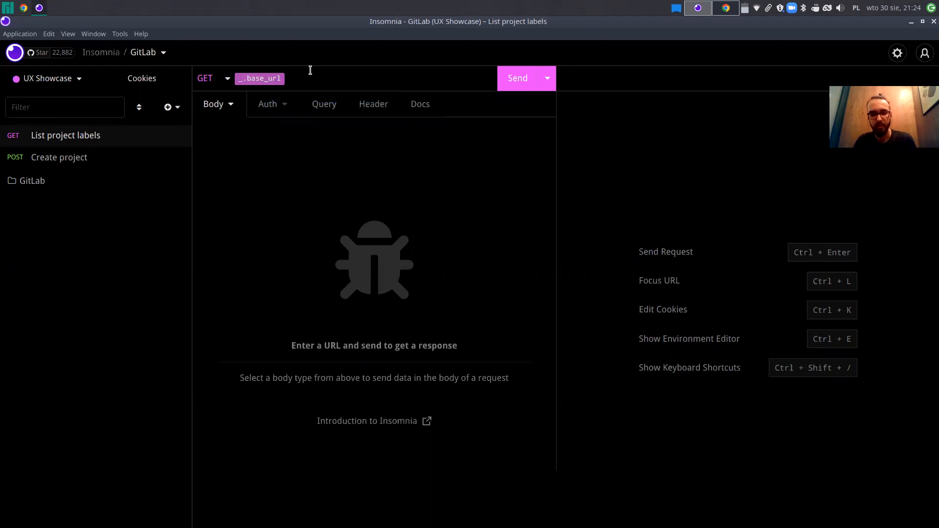
Step: Append /projects/:id/labels to the request URL, copying the endpoint path from the Labels API page in Chrome
text(/)
key(alt+Tab)
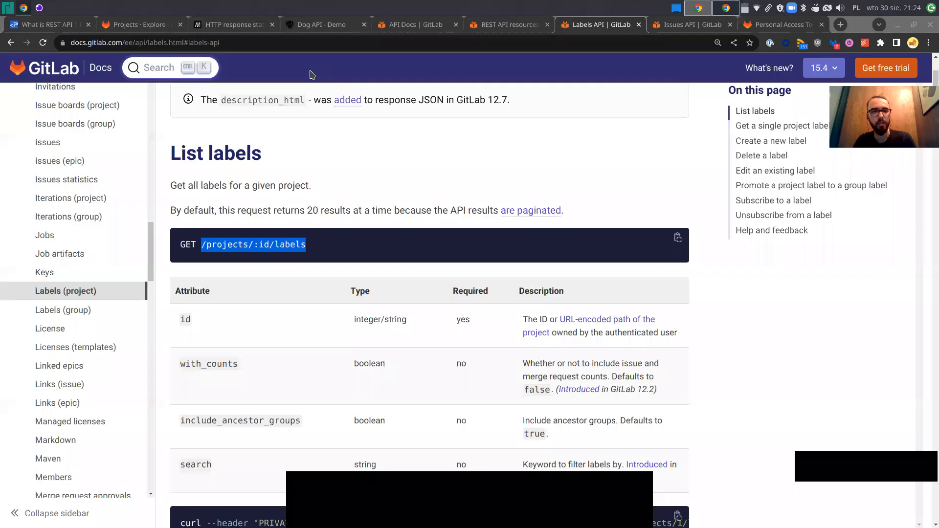
drag(206, 247, 312, 250)
key(ctrl+c)
key(alt+Tab)
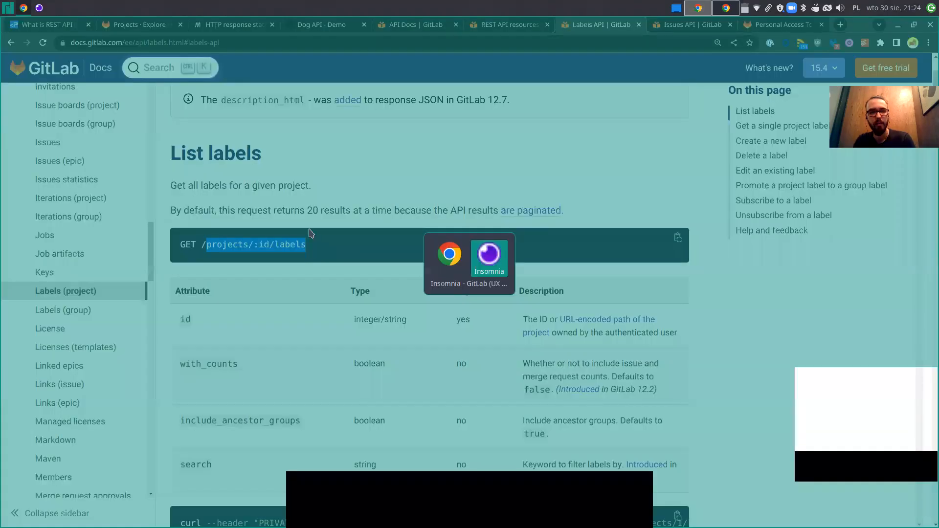
key(ctrl+v)
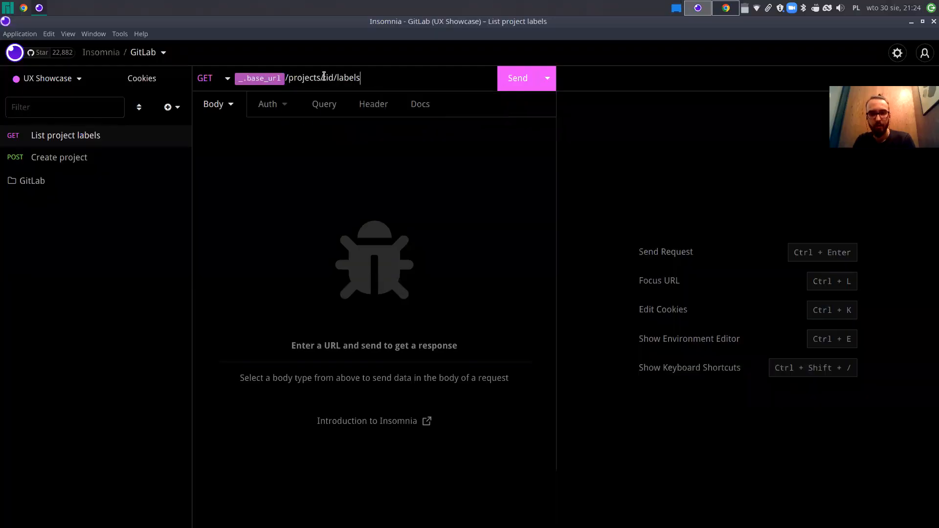
Step: Replace the :id placeholder in the List project labels URL with the _.projects.api_testing_project environment variable
drag(323, 76, 334, 78)
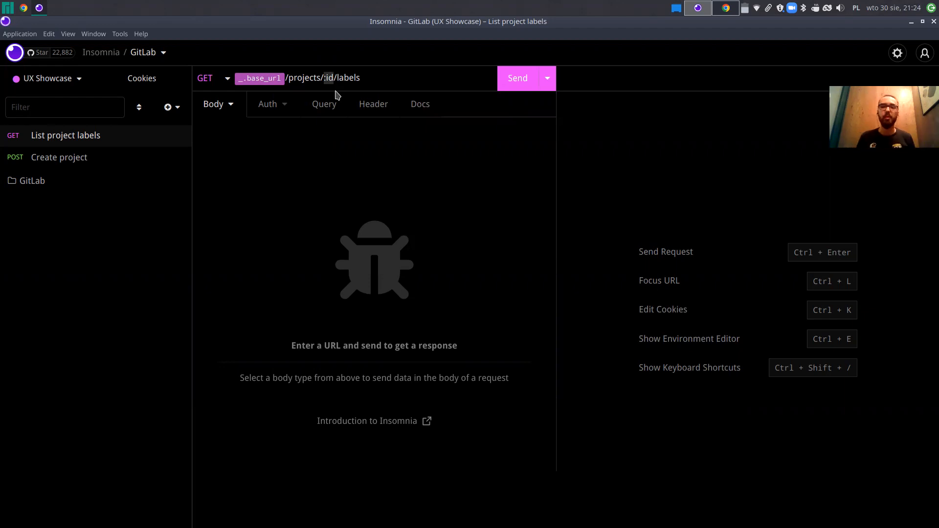
key(BackSpace)
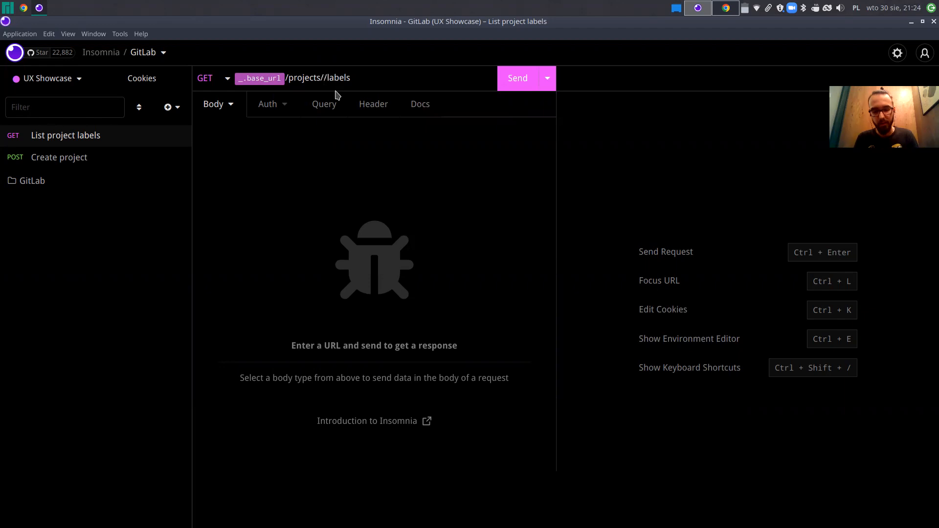
text(api)
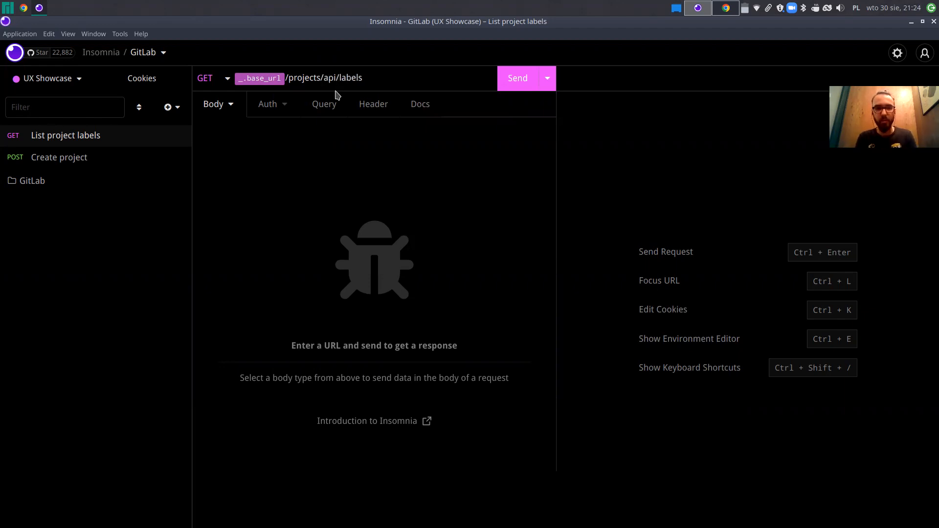
key(ctrl+space)
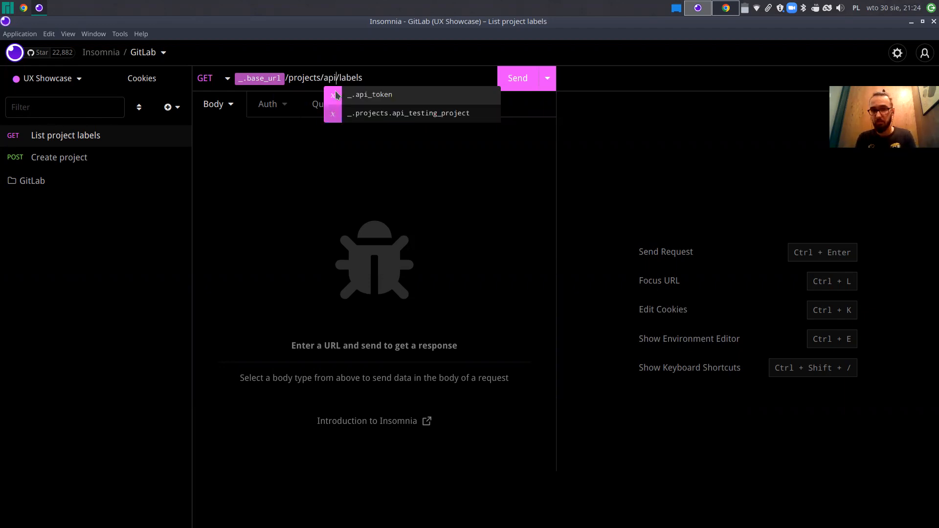
key(Down)
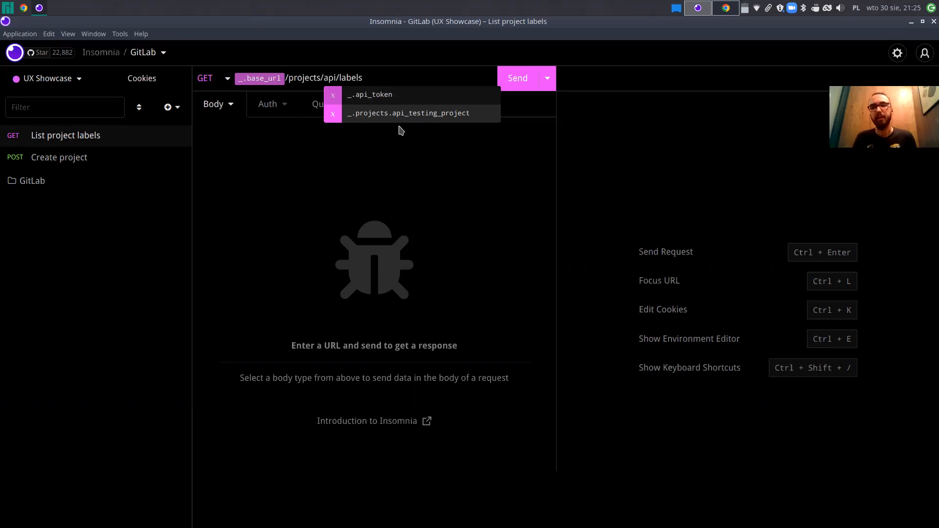
click(405, 122)
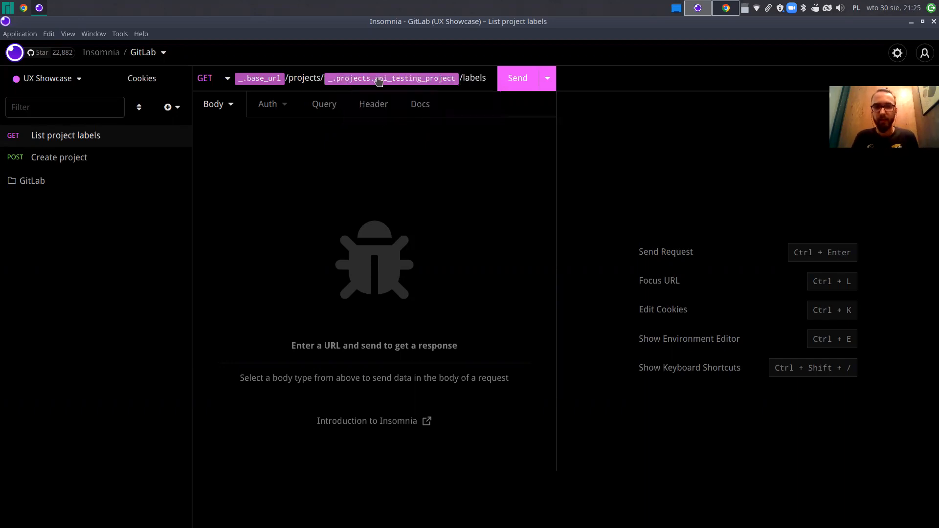
mouse_move(378, 81)
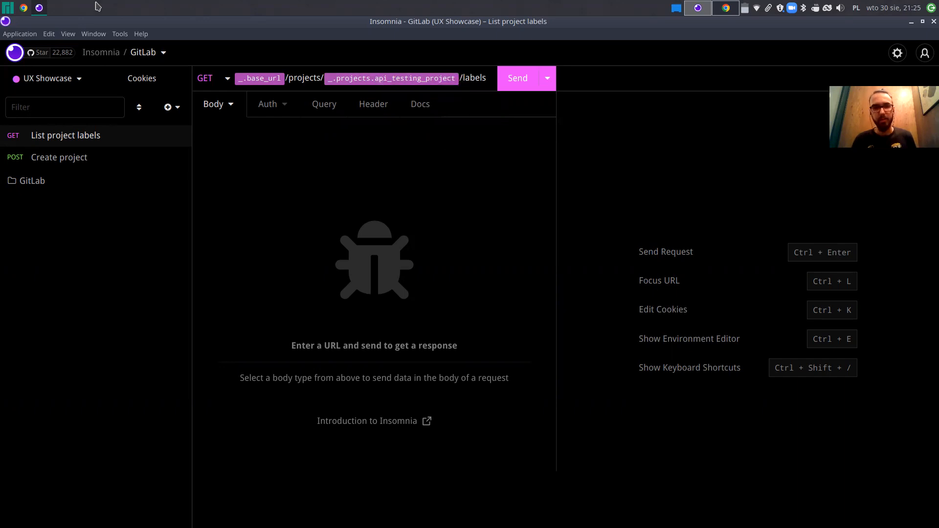
Step: Check the List labels attributes on the Labels API page in Chrome, and send the List project labels request in Insomnia
click(23, 7)
click(412, 277)
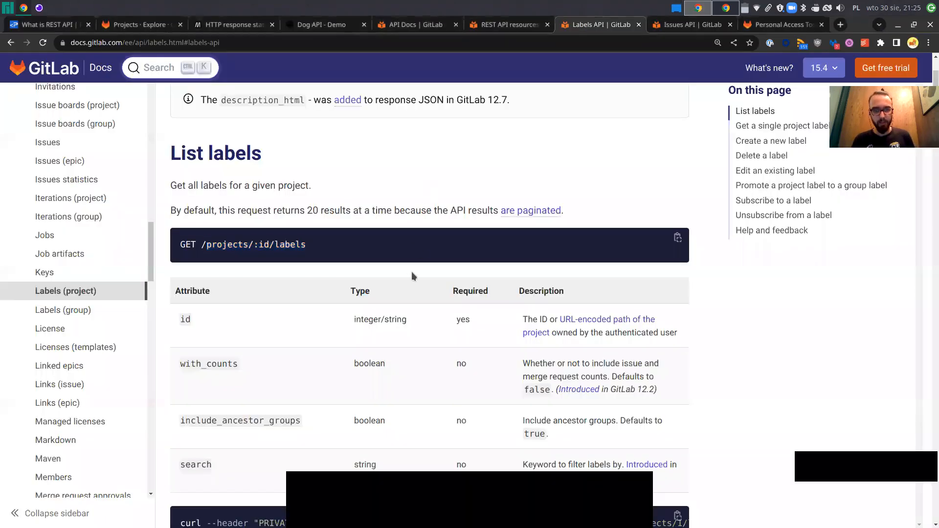
scroll(195, 315, down, 3)
drag(170, 182, 610, 201)
click(609, 201)
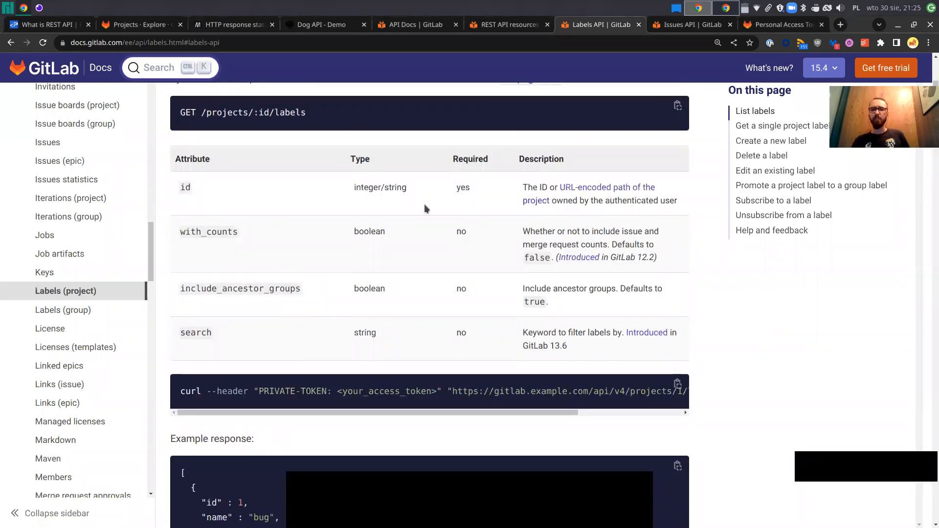
scroll(334, 227, up, 1)
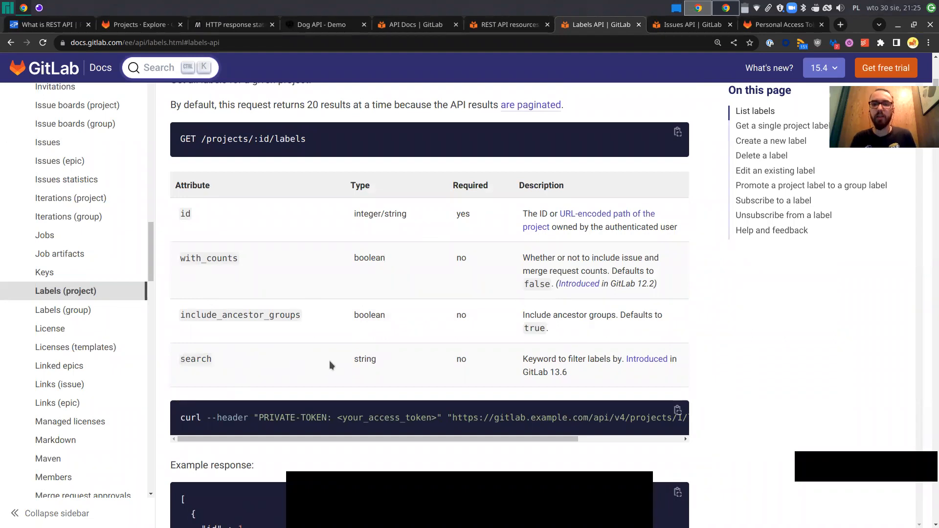
scroll(329, 360, up, 1)
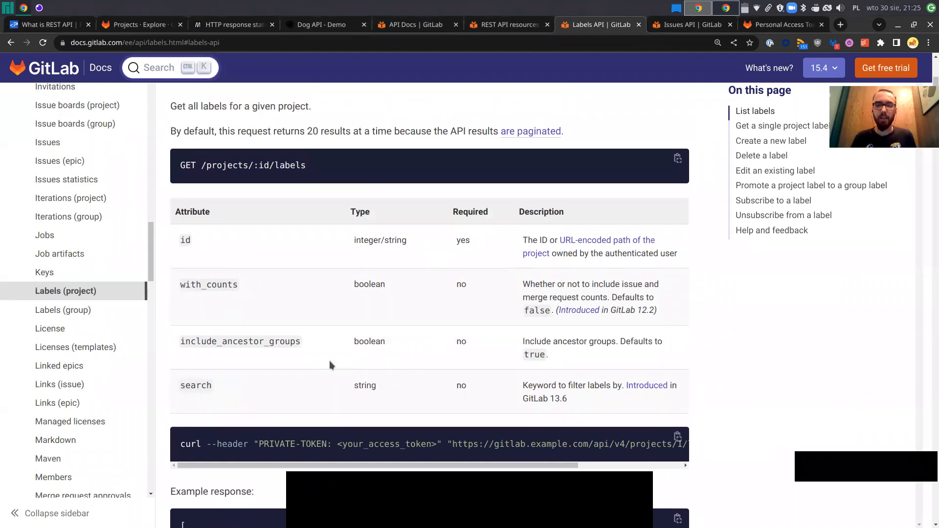
click(39, 7)
click(524, 79)
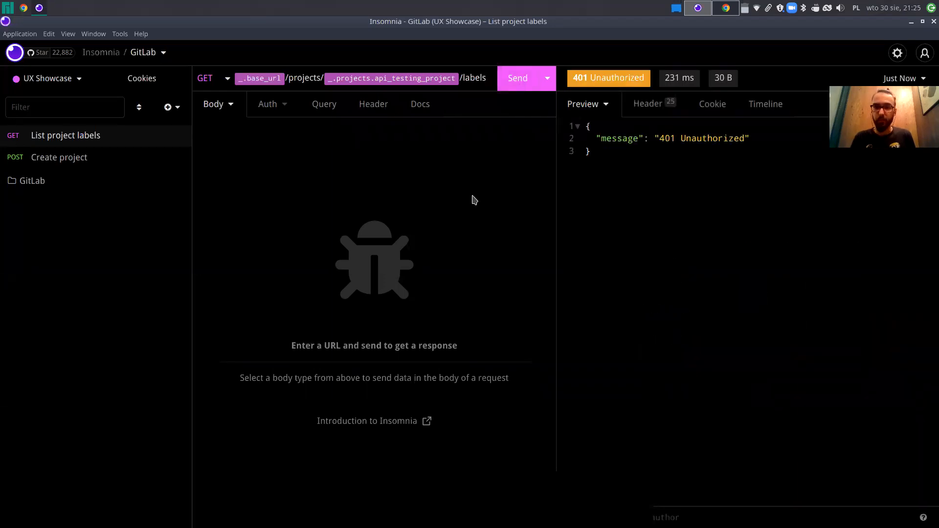
Step: Add a header to the List project labels request, using the _.private_token environment variable as its name
click(370, 112)
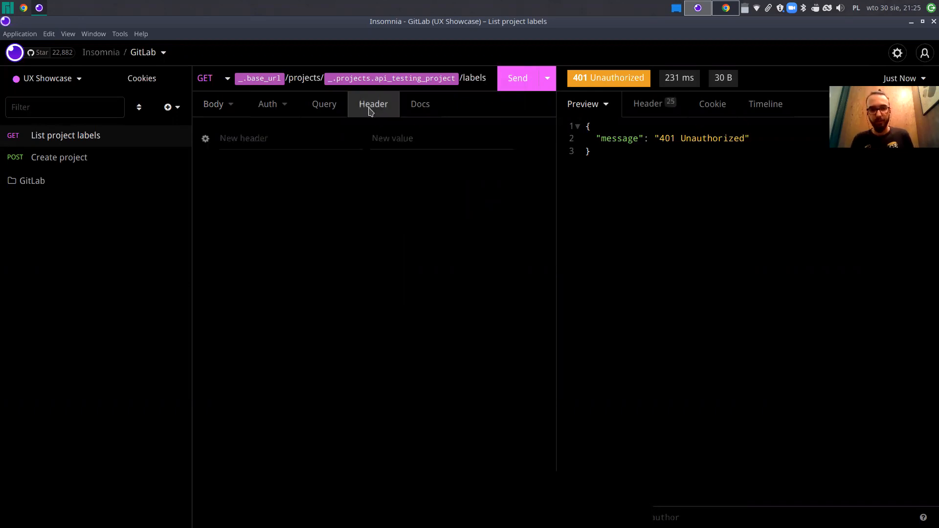
click(265, 139)
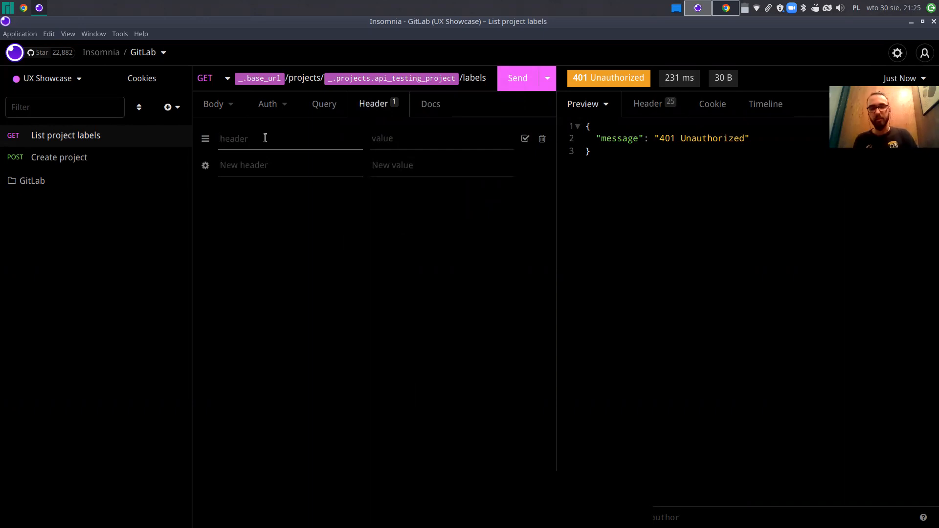
text(pirvate)
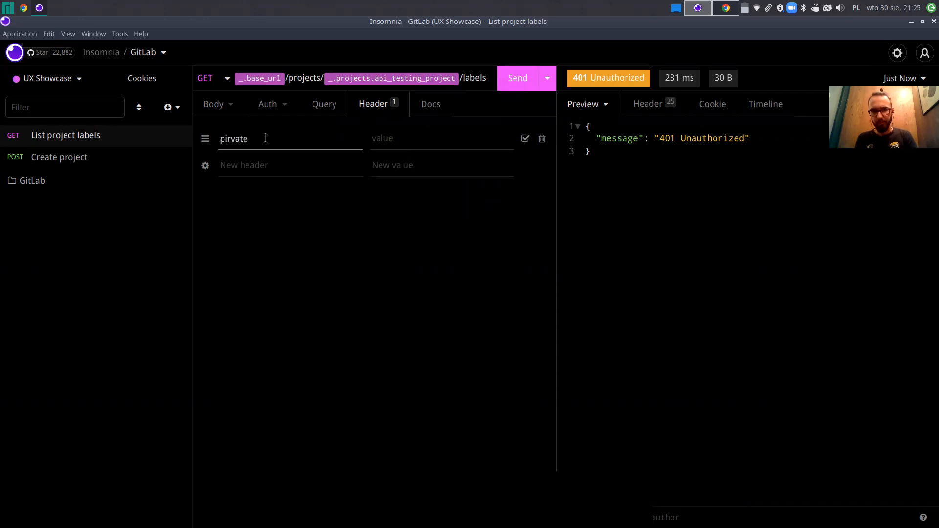
key(ctrl+a)
text(private)
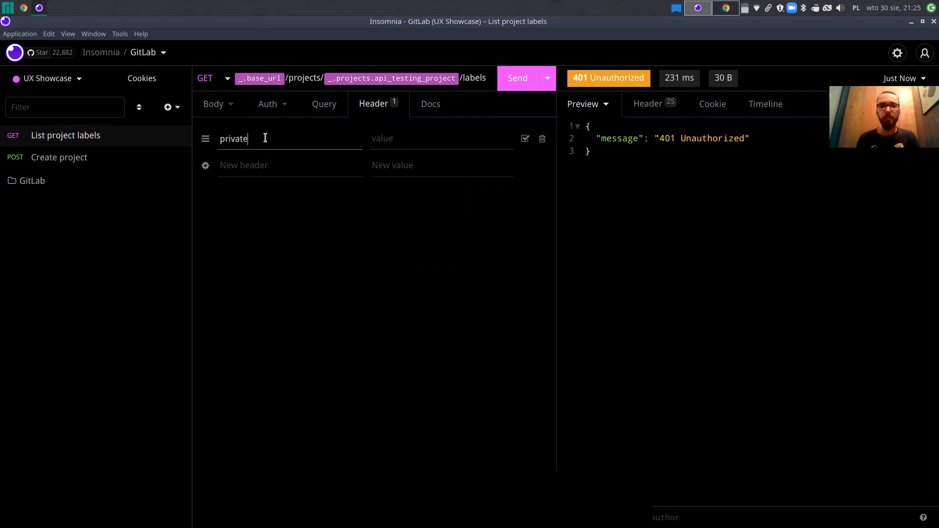
key(ctrl+space)
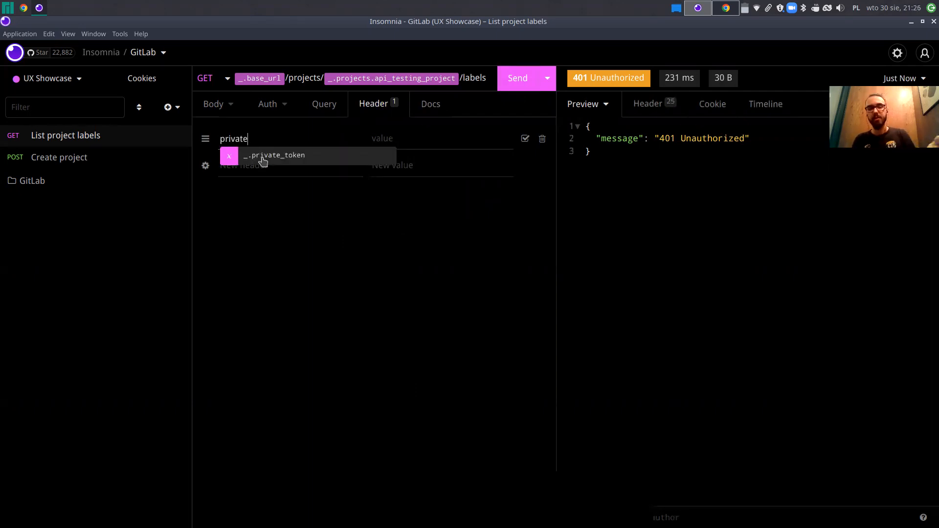
click(263, 156)
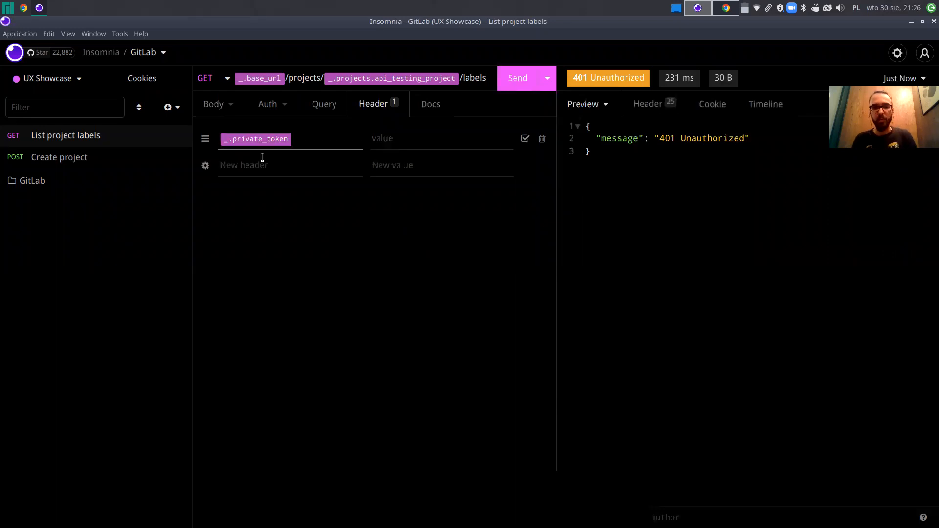
mouse_move(248, 146)
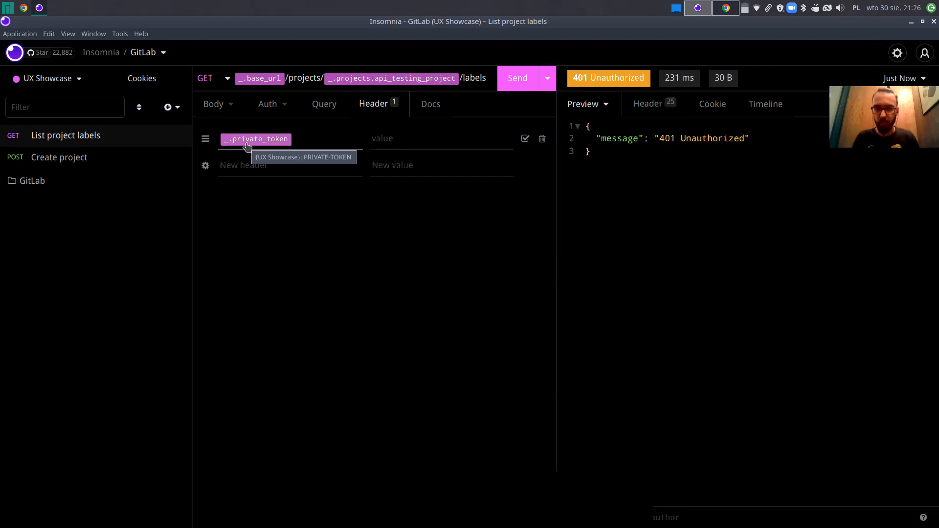
Step: Set the header's value to the _.api_token variable, checking its name in the UX Showcase environment, and resend the request
click(406, 139)
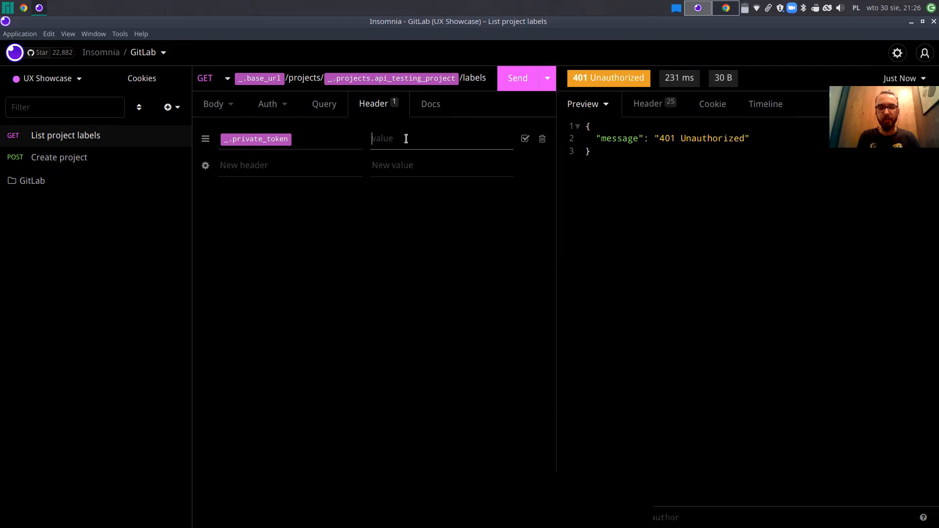
click(63, 79)
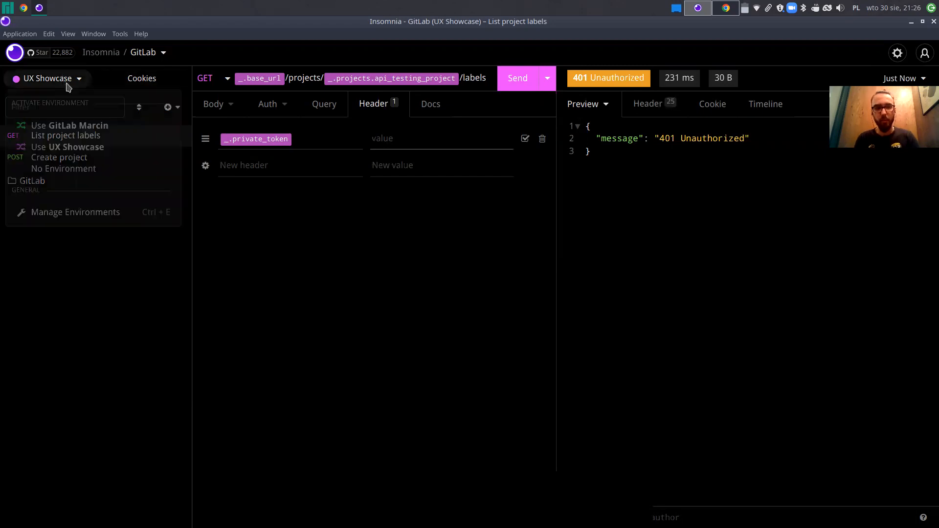
click(68, 212)
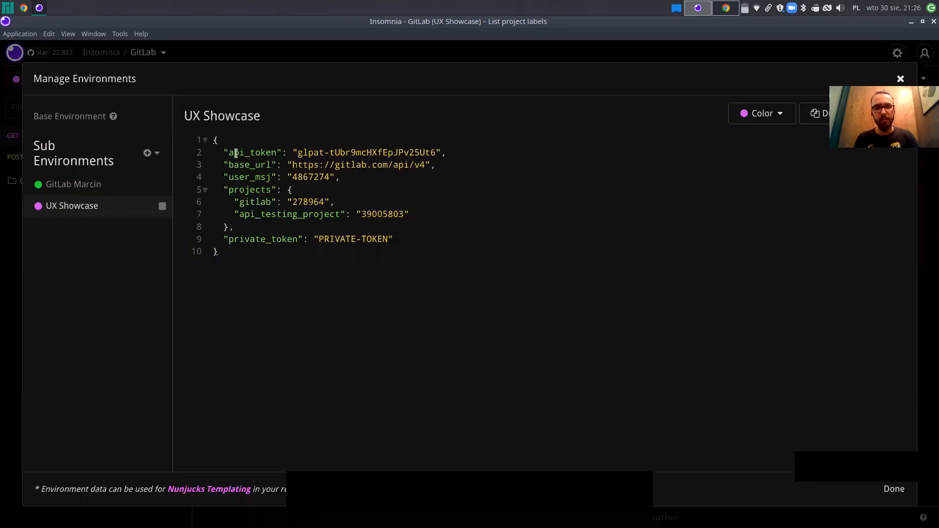
drag(225, 152, 278, 153)
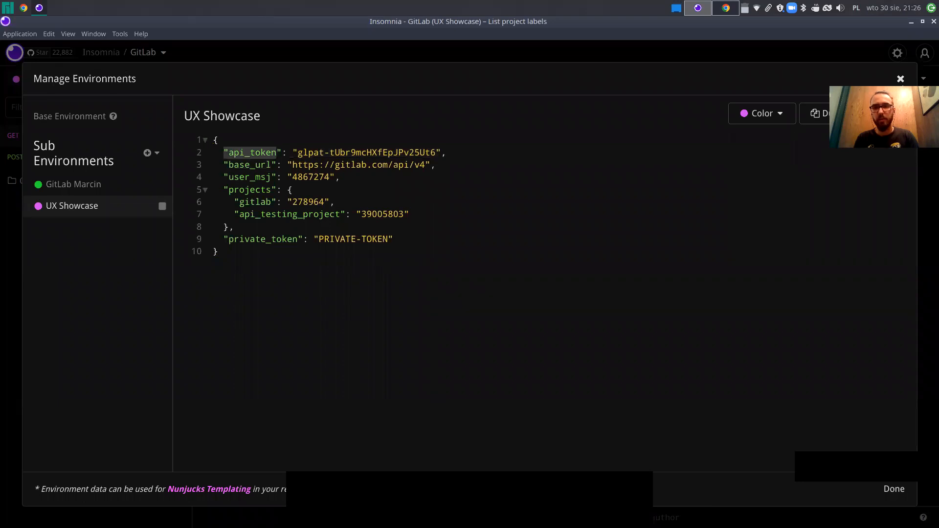
key(Escape)
click(420, 139)
text(api_tok)
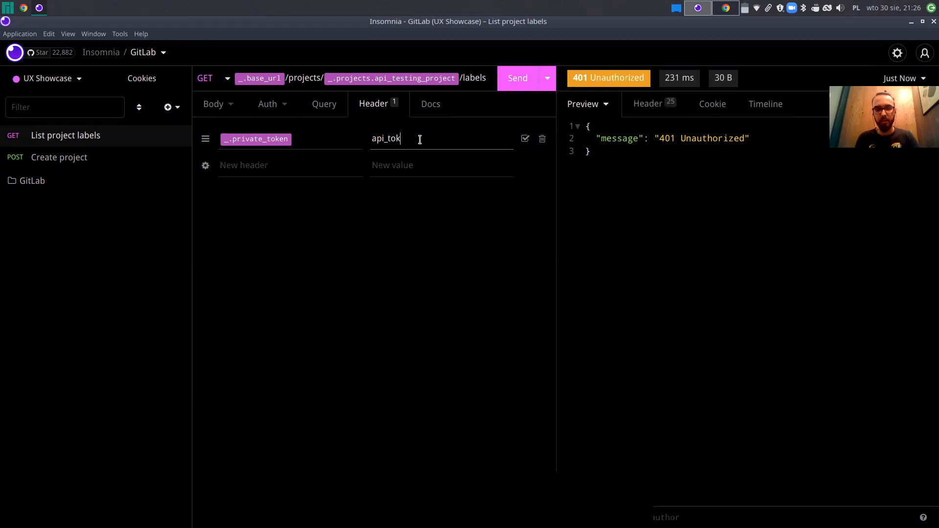
click(420, 160)
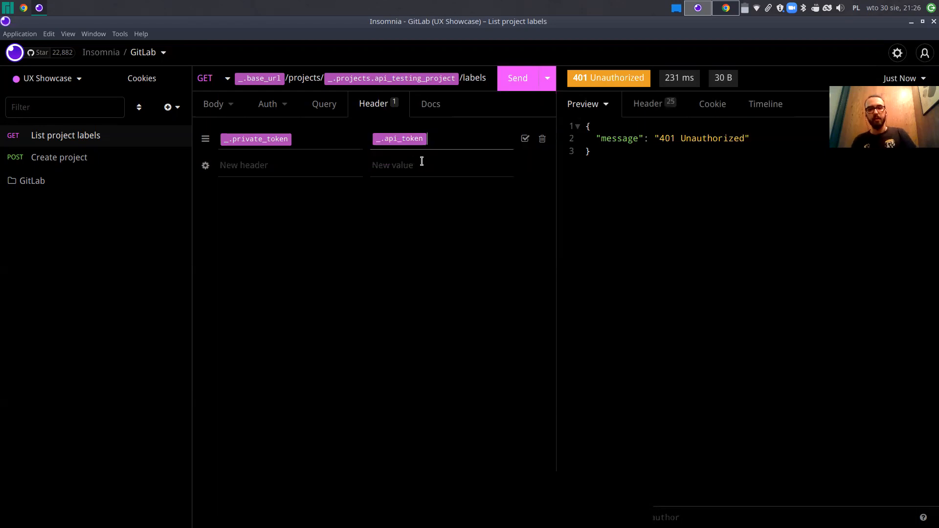
mouse_move(394, 140)
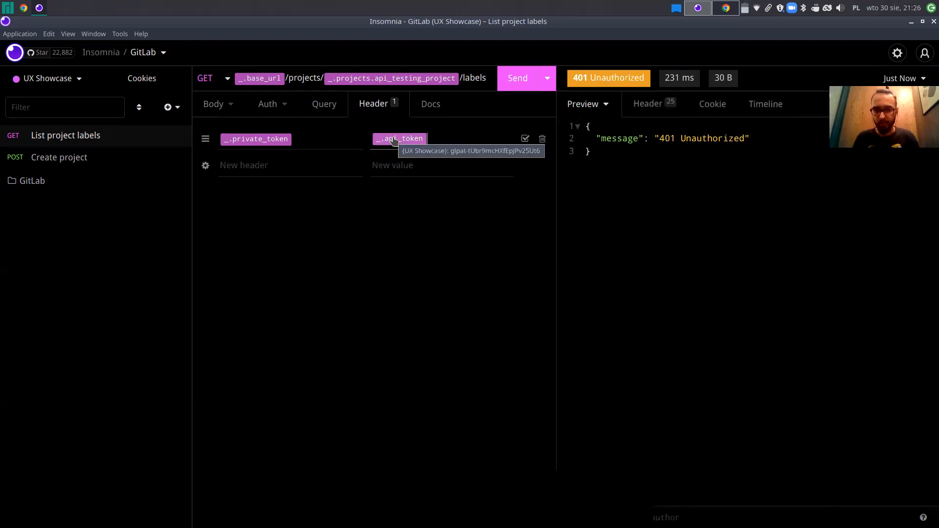
click(509, 87)
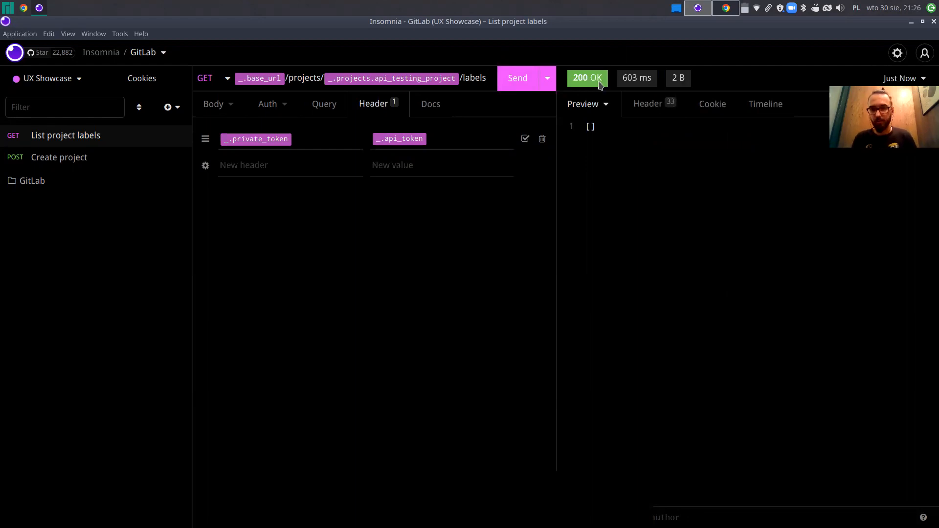
mouse_move(596, 83)
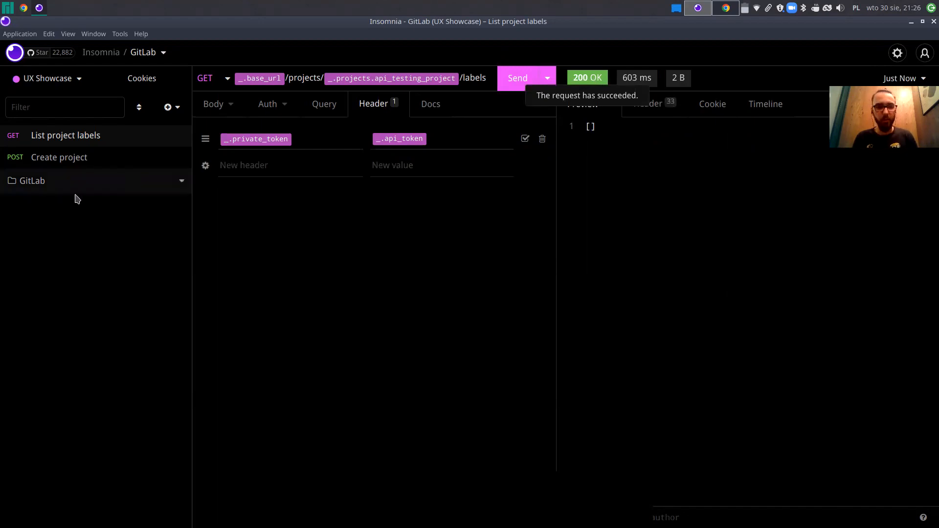
Step: Open the Create a new label request in the GitLab Labels folder and replace its URL's project variable with _.projects.api_testing_project
click(43, 185)
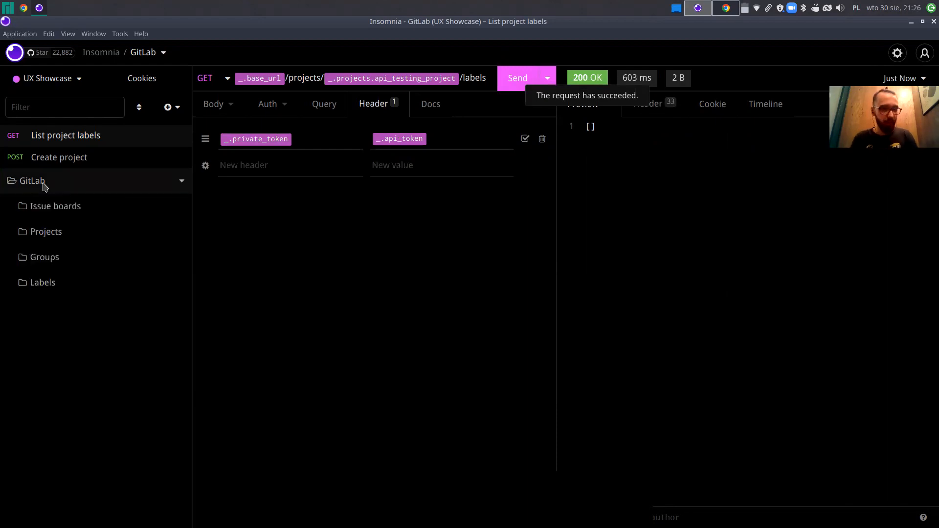
click(33, 287)
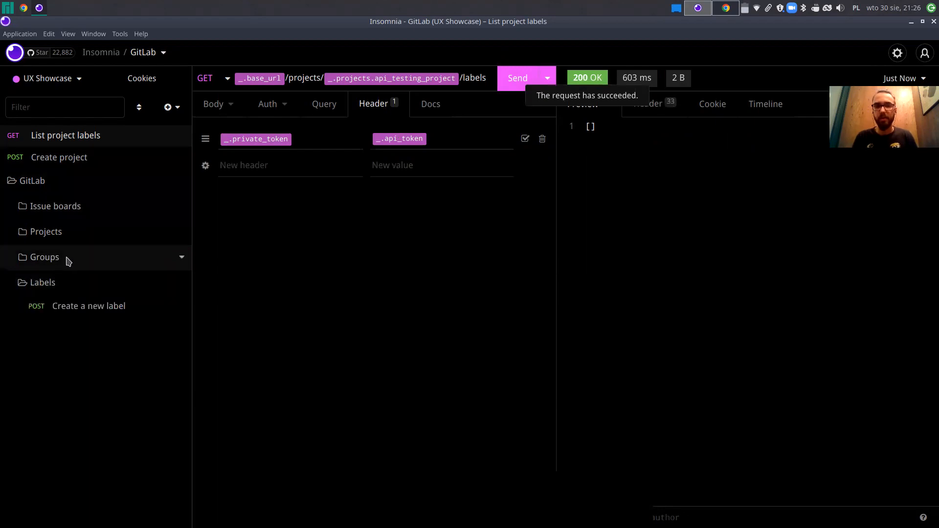
click(67, 311)
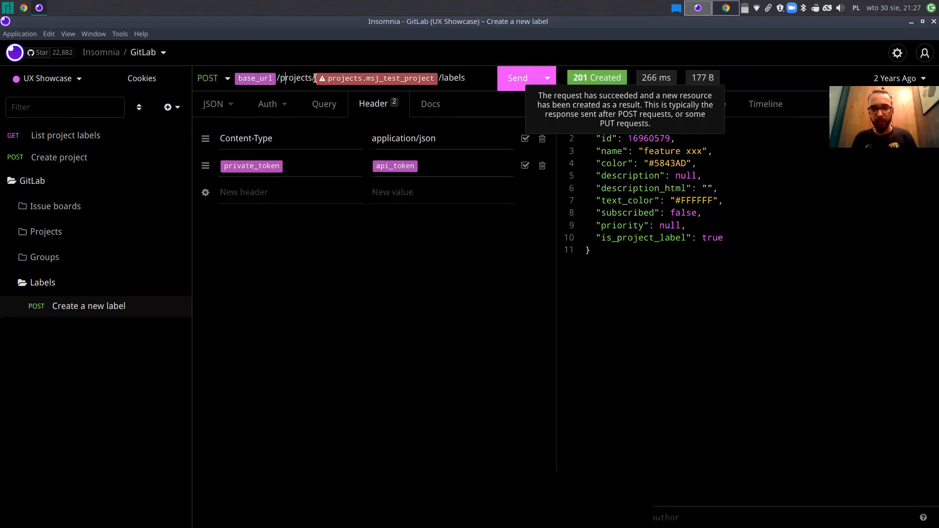
click(440, 79)
key(BackSpace)
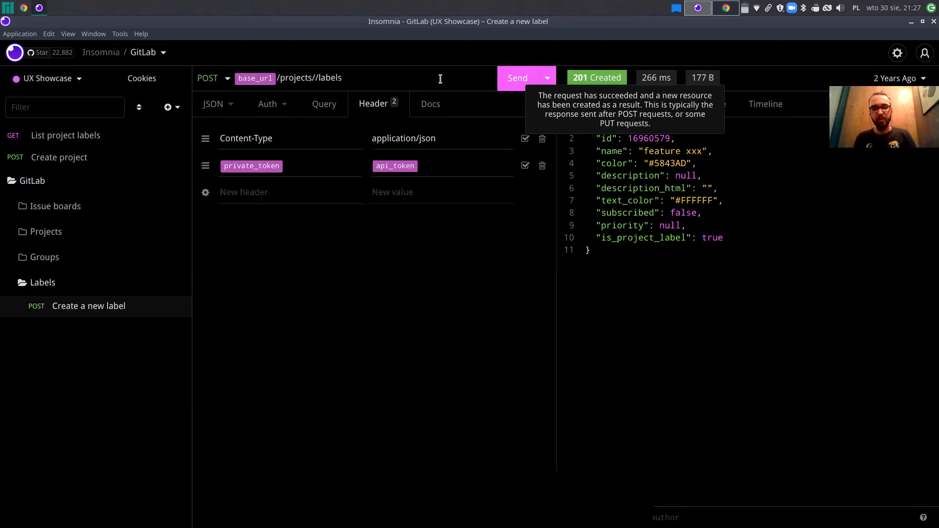
text(api_)
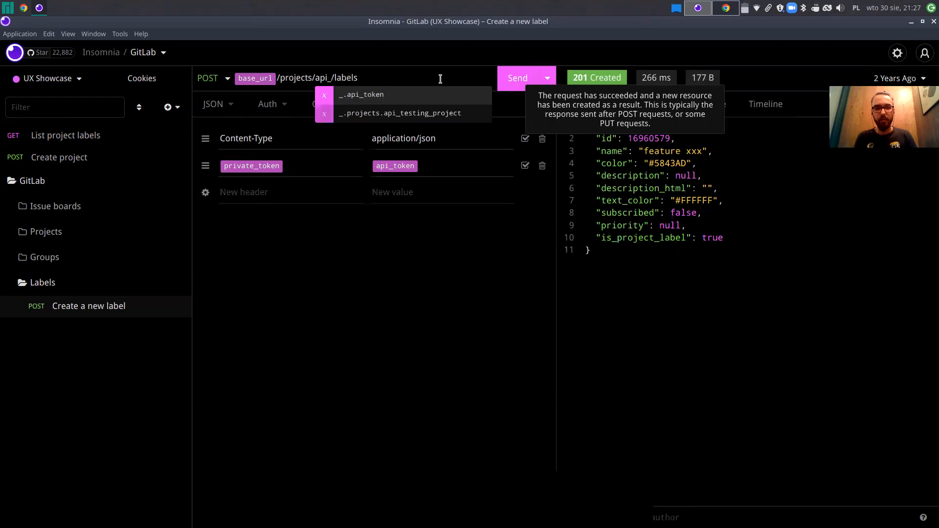
click(436, 115)
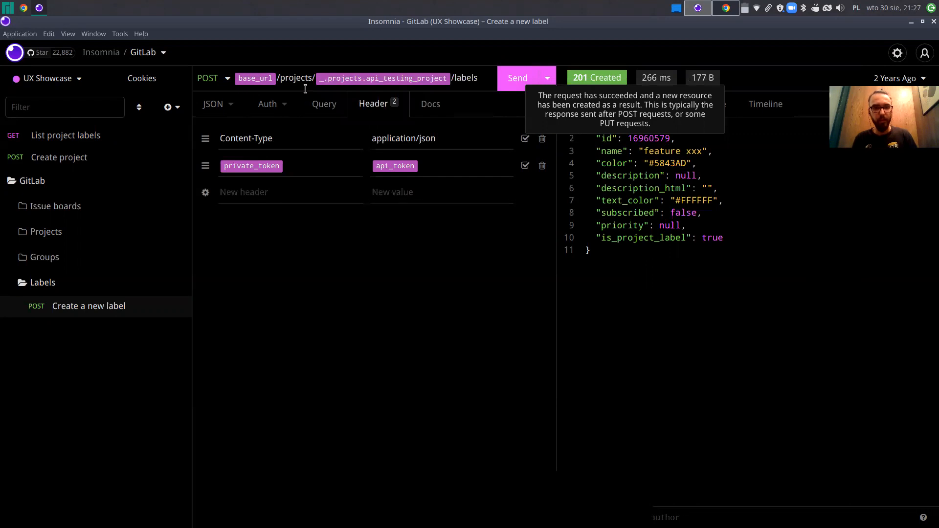
Step: Review the Create a new label endpoint and its attributes on the Labels API page in Chrome, comparing them with the request in Insomnia
key(alt+Tab)
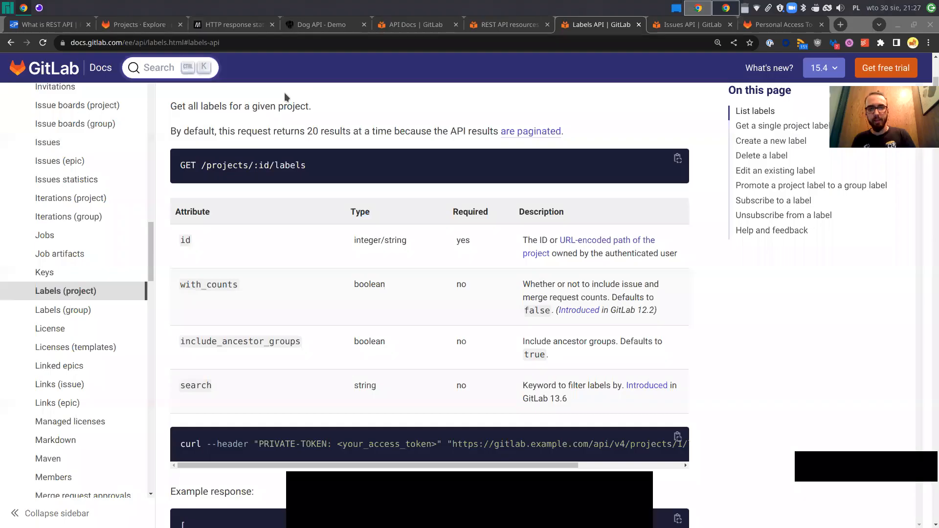
click(752, 144)
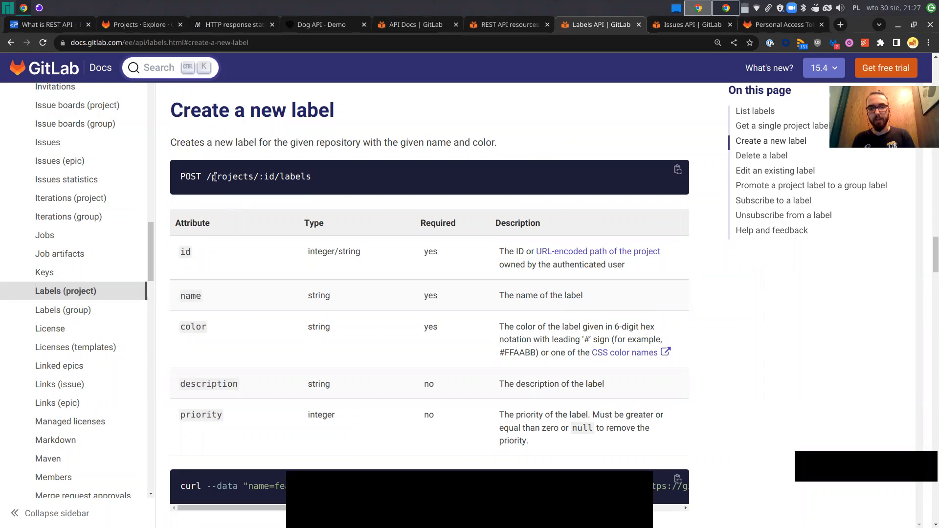
key(alt+Tab)
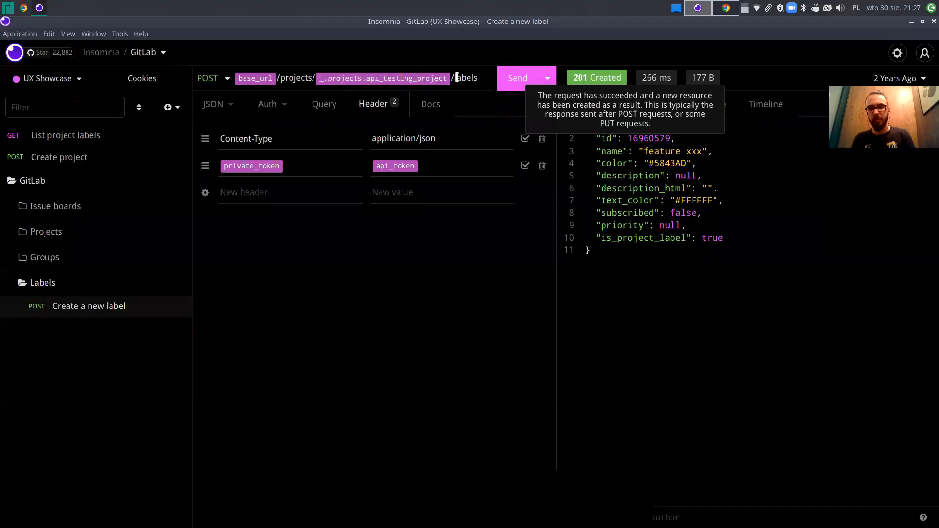
key(alt+Tab)
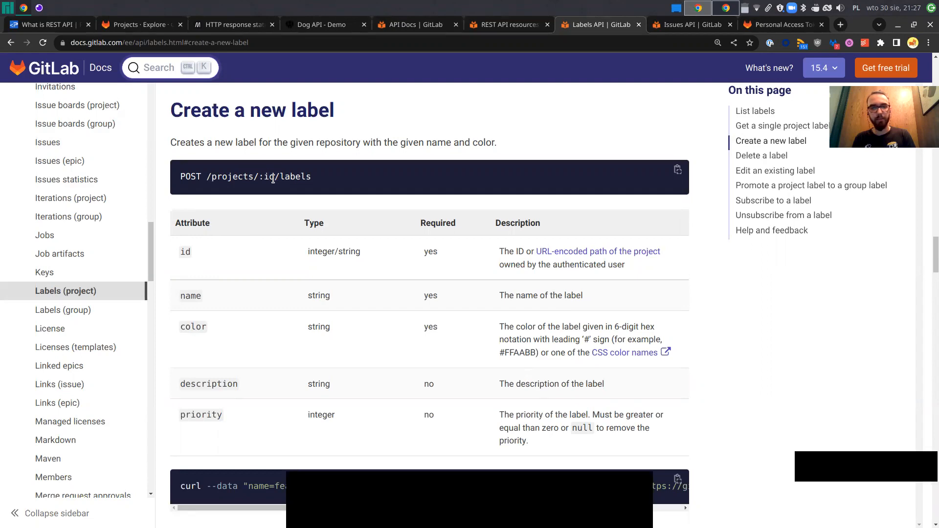
key(alt+Tab)
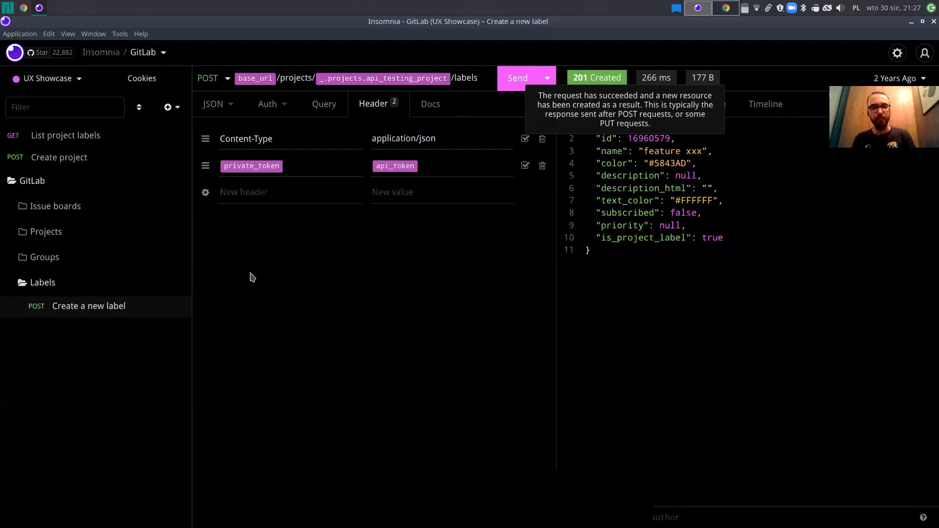
key(alt+Tab)
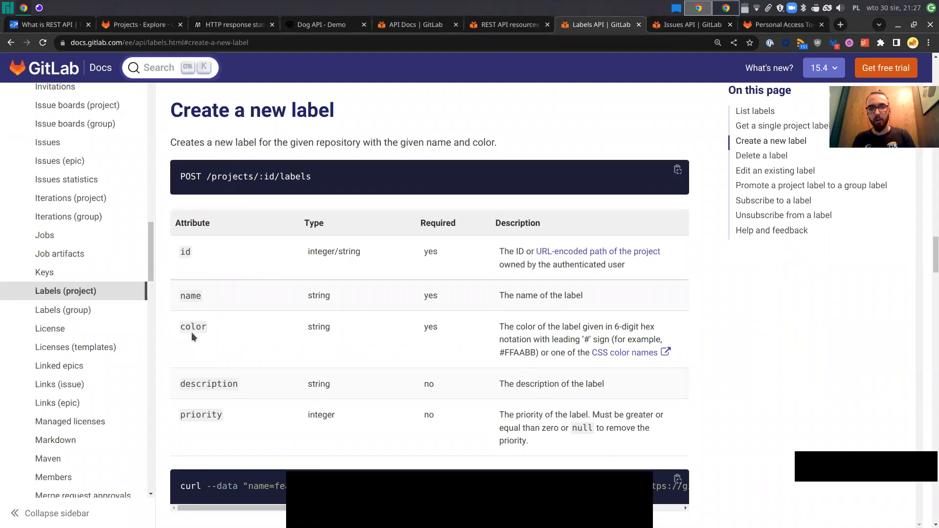
scroll(203, 368, down, 2)
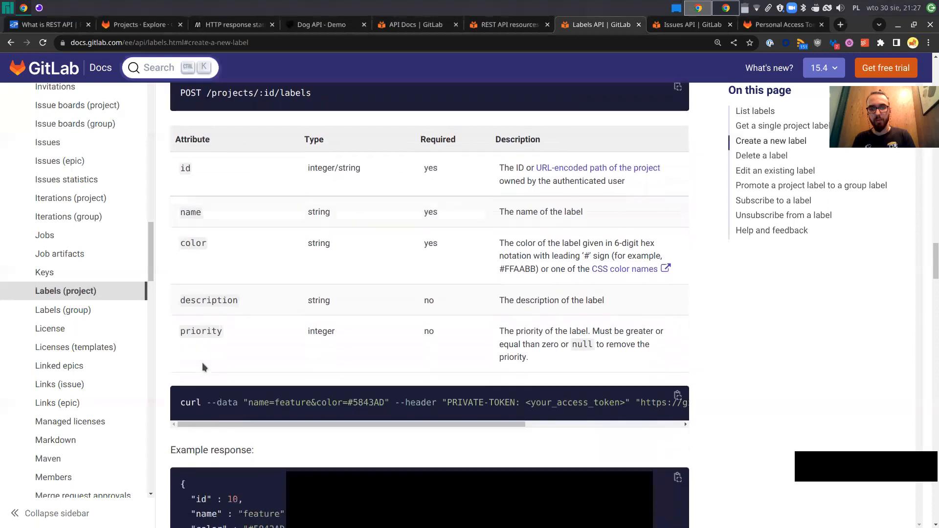
scroll(202, 367, up, 1)
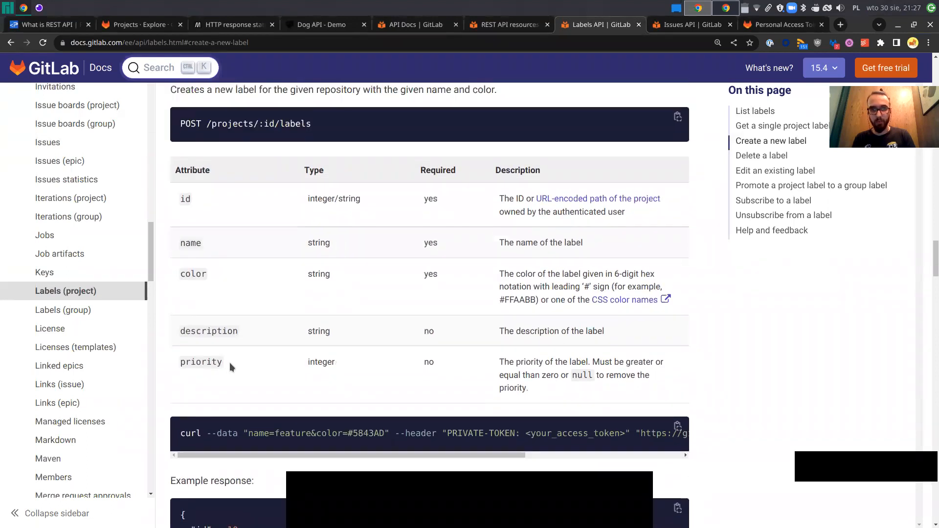
key(alt+Tab)
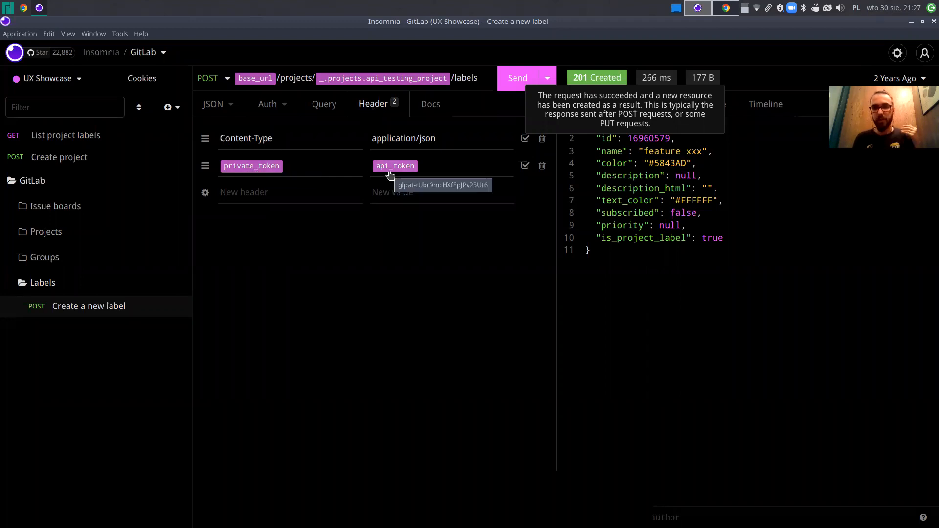
Step: Switch the body type of the Create a new label request from JSON to Multipart Form and accept the change
click(209, 105)
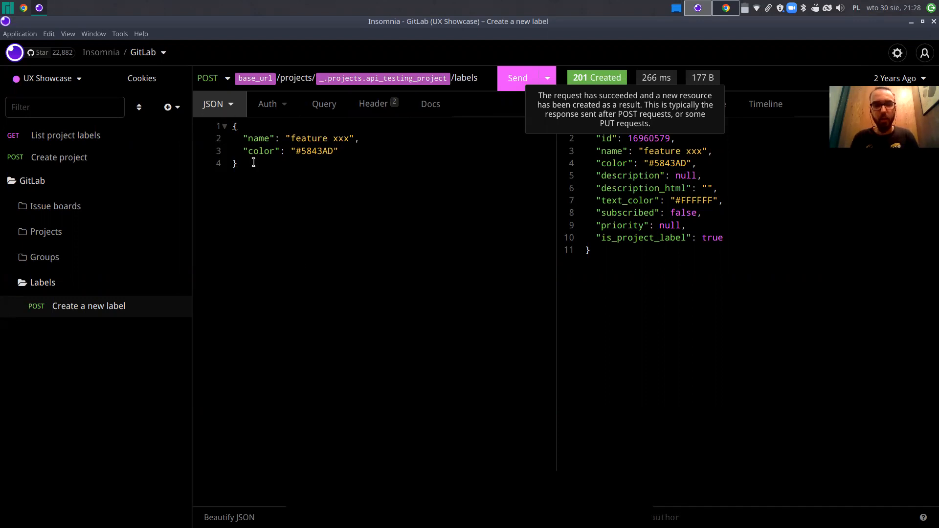
drag(259, 163, 227, 120)
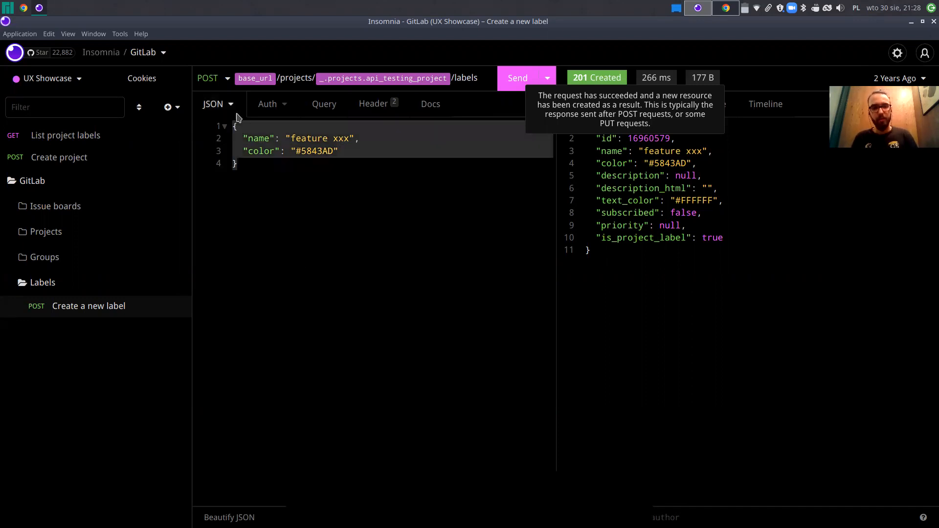
click(235, 112)
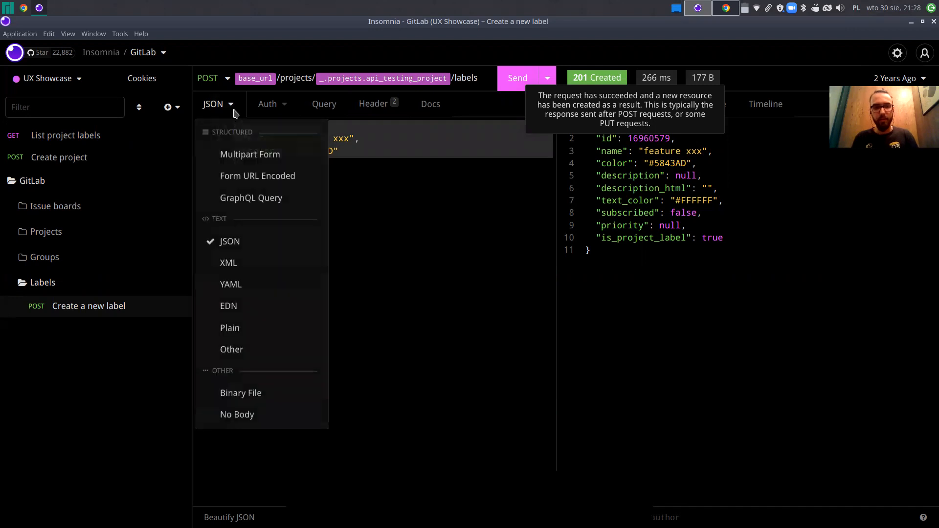
click(246, 156)
click(584, 149)
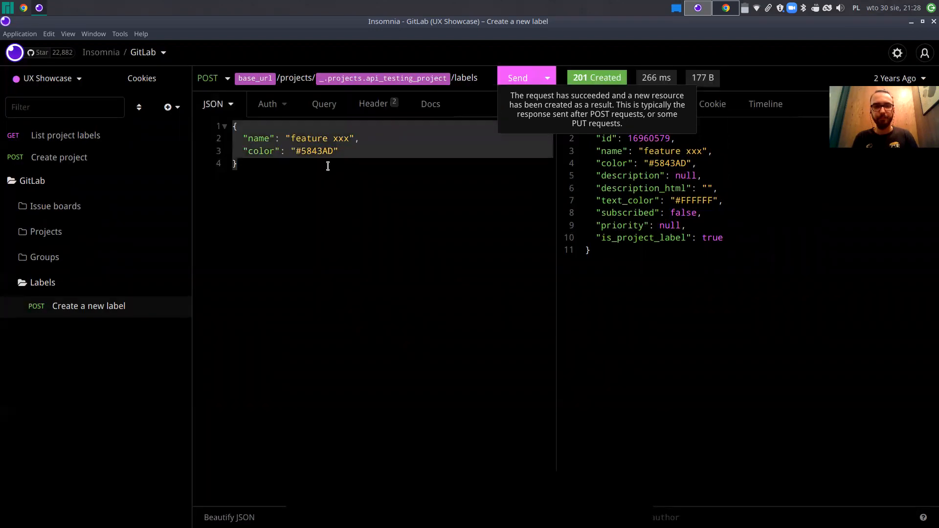
Step: Replace the first multipart field's name with "name" and set its value to "new awesome label"
double_click(244, 140)
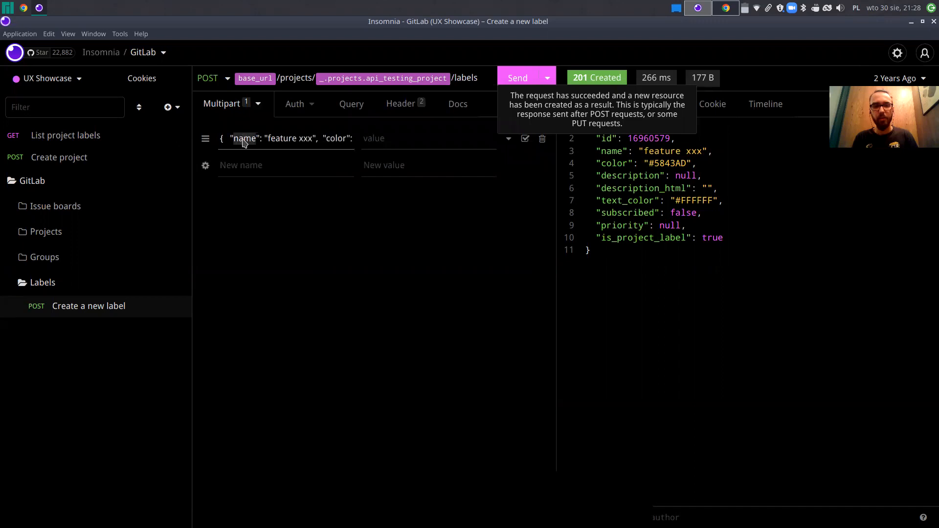
click(244, 141)
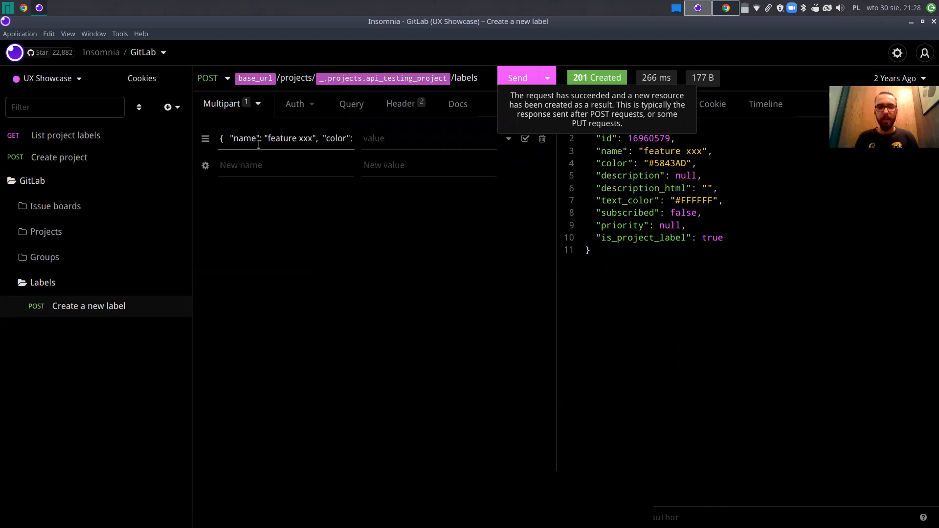
key(ctrl+a)
text(nam)
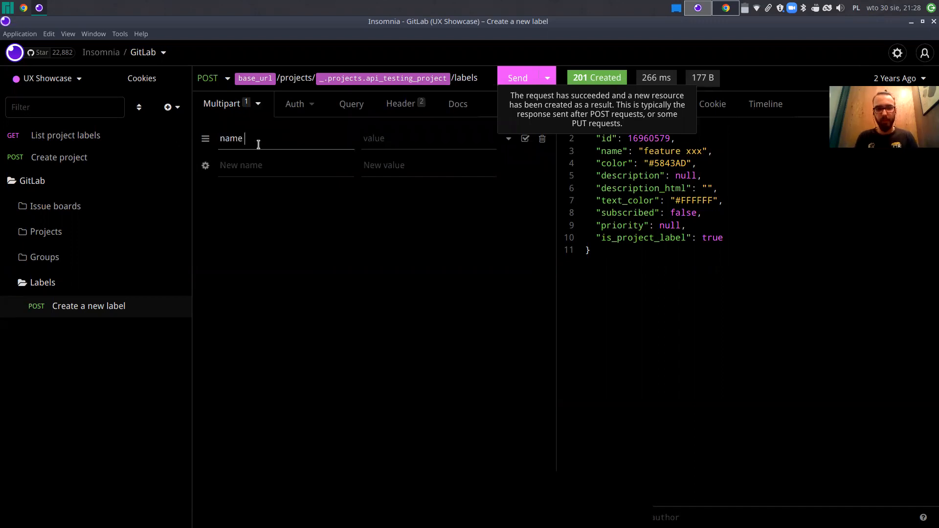
click(386, 138)
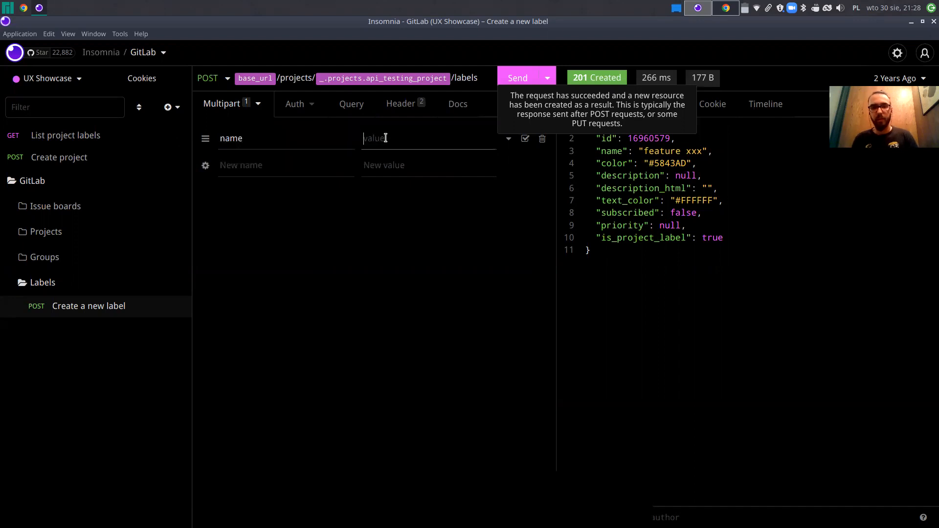
text(new awesome label)
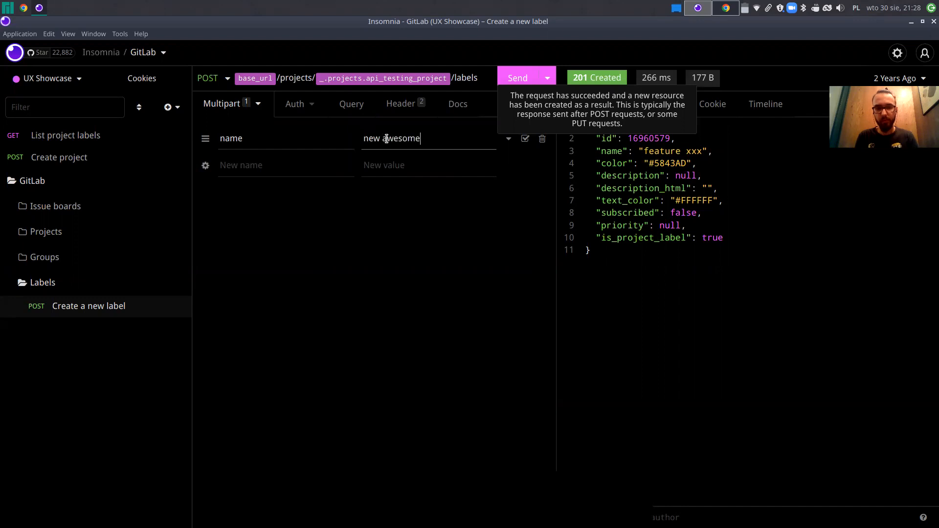
Step: Add a second multipart field named "color", checking the attribute in the Chrome docs, and set its value to #5843AD
click(276, 161)
key(alt+Tab)
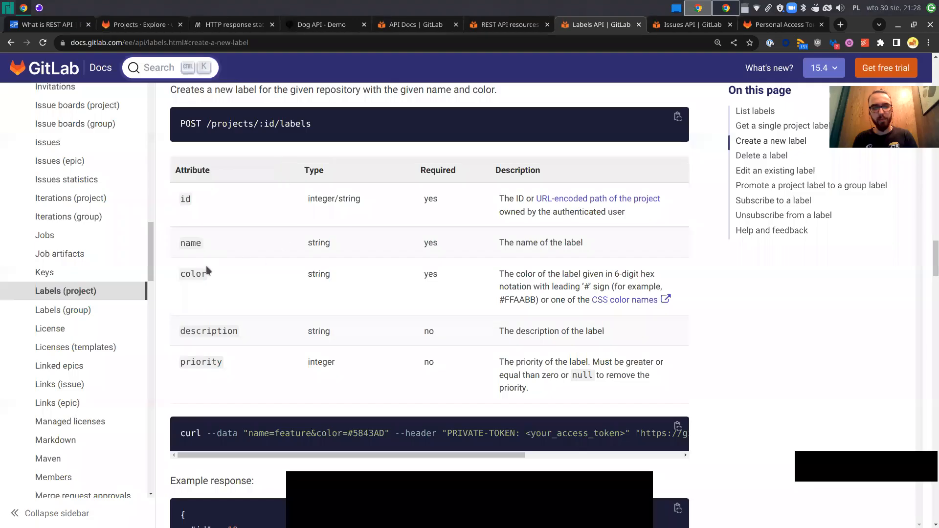
key(alt+Tab)
text(color)
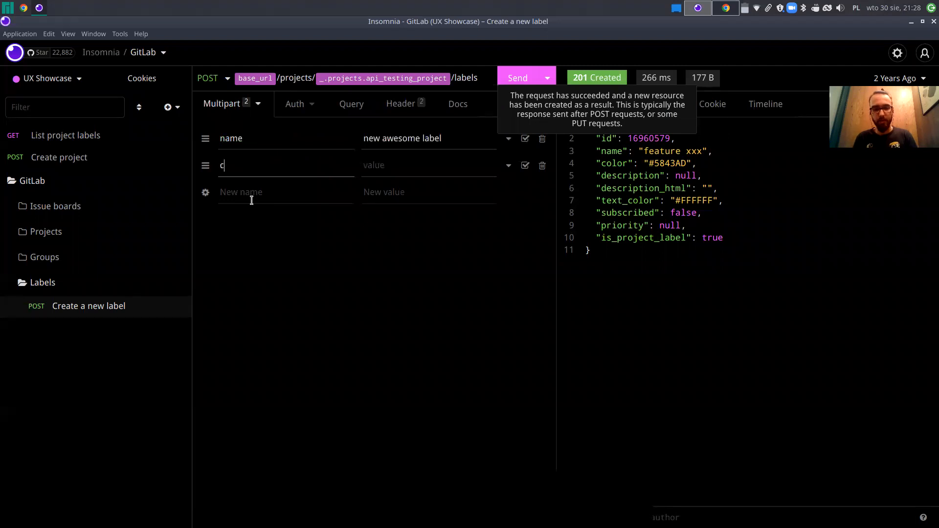
key(Tab)
text(feature xxx", "color": "#5843AD)
key(ctrl+shift+Left)
key(ctrl+shift+Left)
key(ctrl+shift+Left)
key(ctrl+shift+Left)
key(ctrl+shift+Left)
key(ctrl+shift+Left)
key(ctrl+shift+Left)
key(Left)
key(Delete)
key(Delete)
key(Delete)
key(Delete)
key(Delete)
key(Delete)
key(Delete)
key(Delete)
key(Delete)
key(Delete)
key(Delete)
key(Delete)
key(Delete)
key(Delete)
key(Delete)
key(Delete)
key(Delete)
key(Delete)
key(Delete)
key(Delete)
key(Delete)
key(Delete)
key(Delete)
key(Delete)
key(Delete)
key(Delete)
key(Delete)
key(Delete)
key(Delete)
key(Delete)
key(Delete)
key(Delete)
key(Delete)
key(Delete)
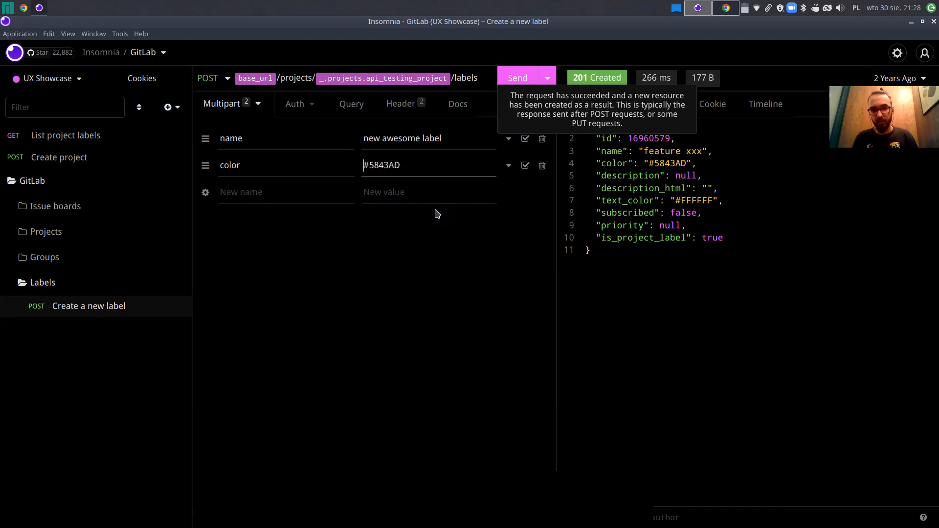
click(358, 229)
Step: Add a "description" field with the value "This is my new awesome label", checking the docs in Chrome, and send the request
key(alt+Tab)
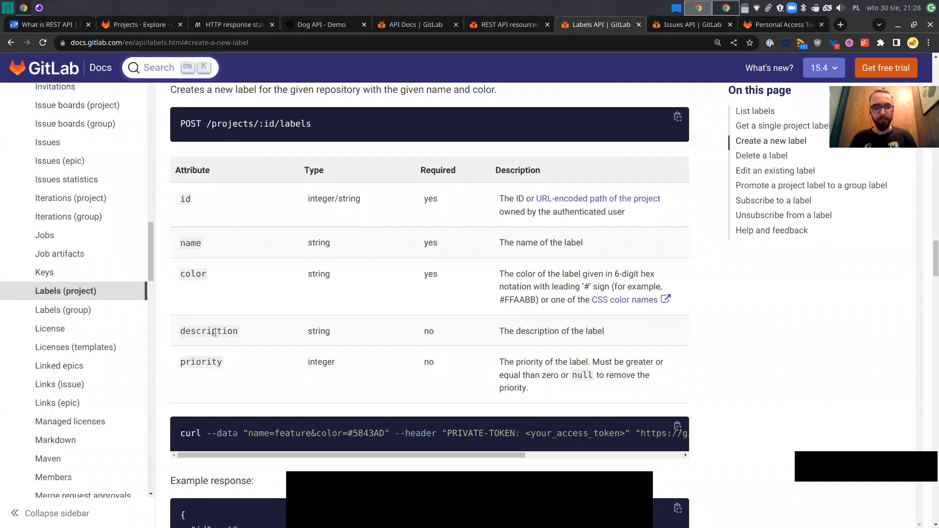
key(alt+Tab)
click(230, 188)
text(des)
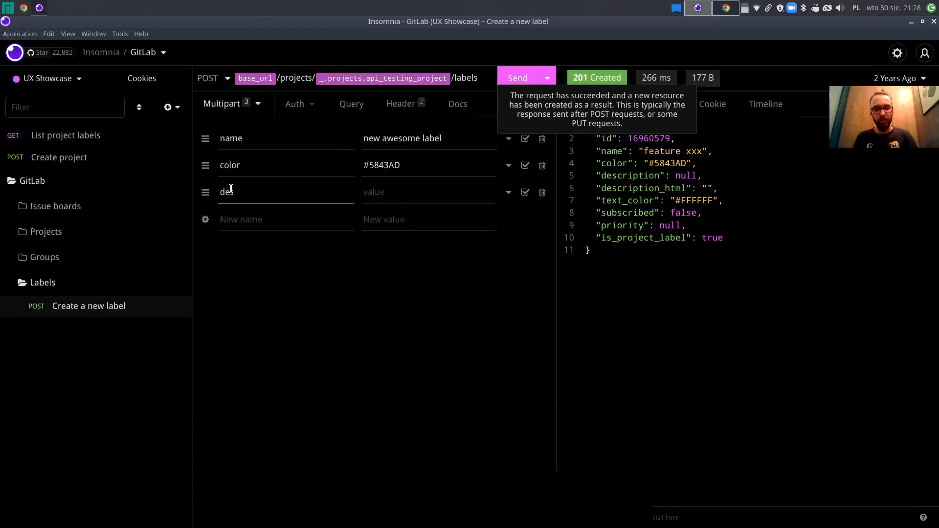
text(cription)
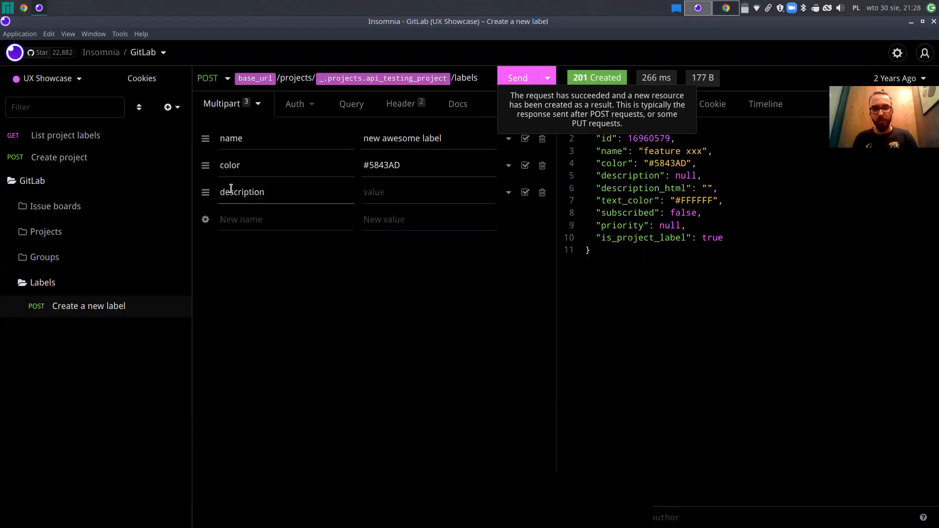
click(394, 194)
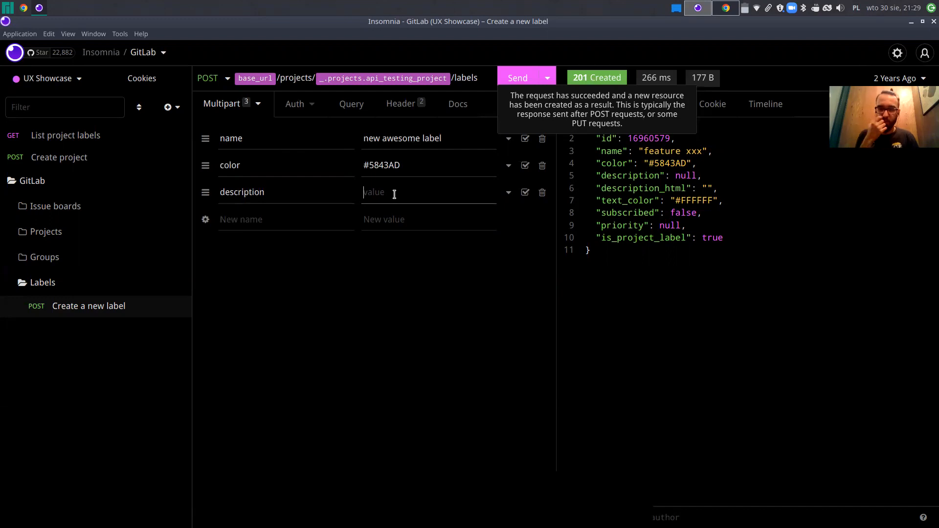
text(This is my n)
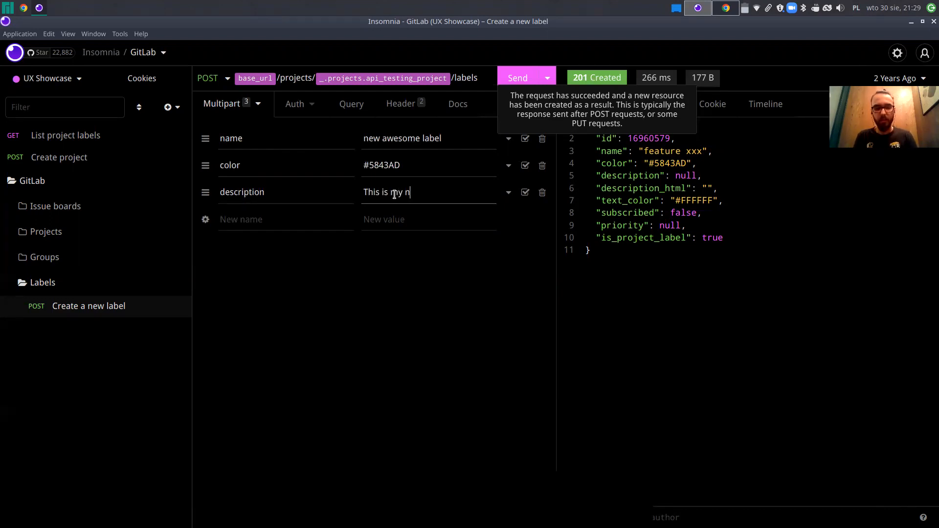
text(ew awesome label.)
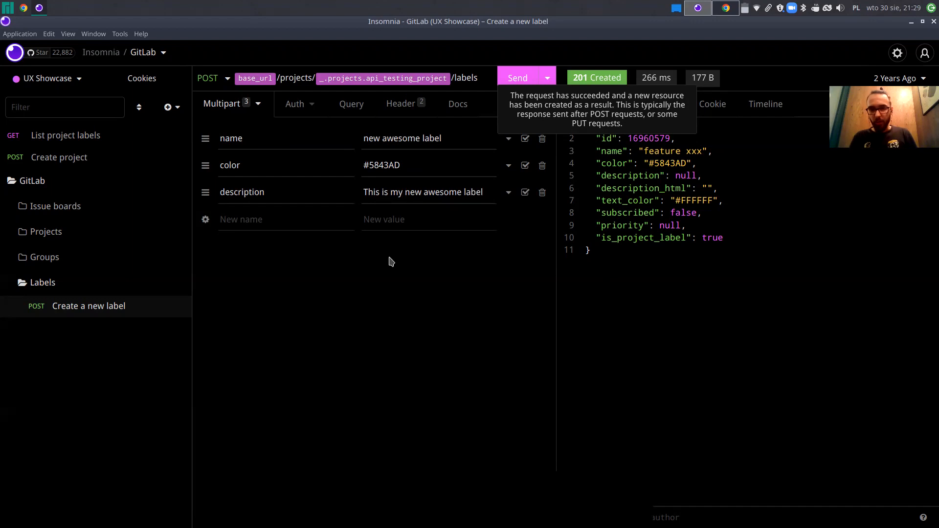
click(506, 83)
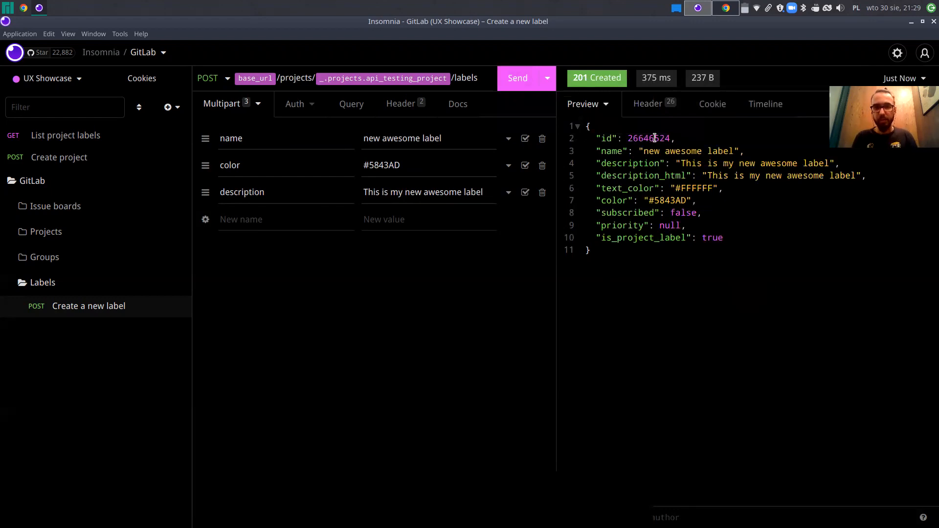
Step: Open the Create project request and copy the project's web_url from its response
mouse_move(344, 83)
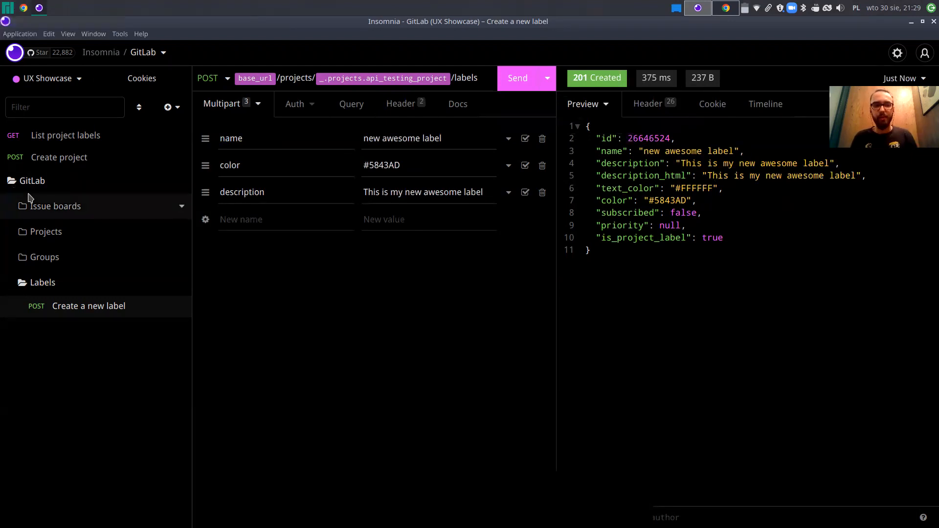
click(49, 162)
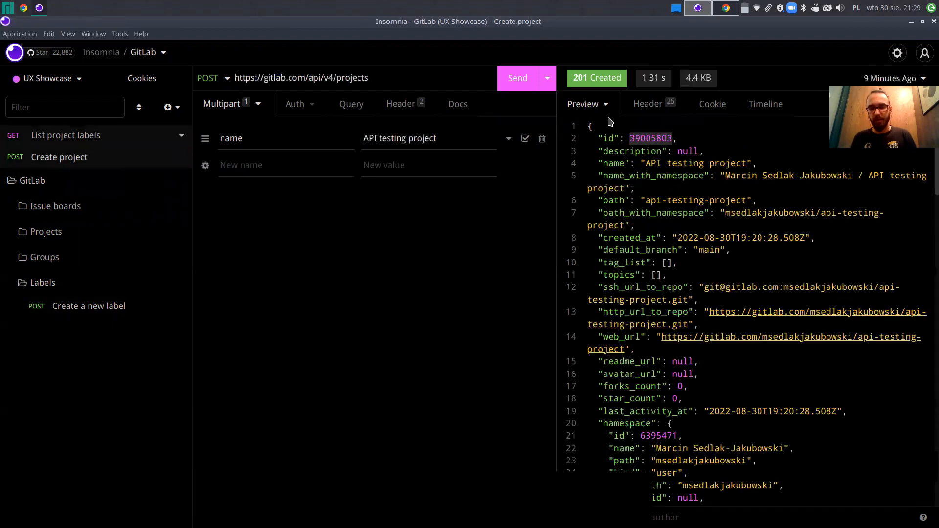
click(690, 174)
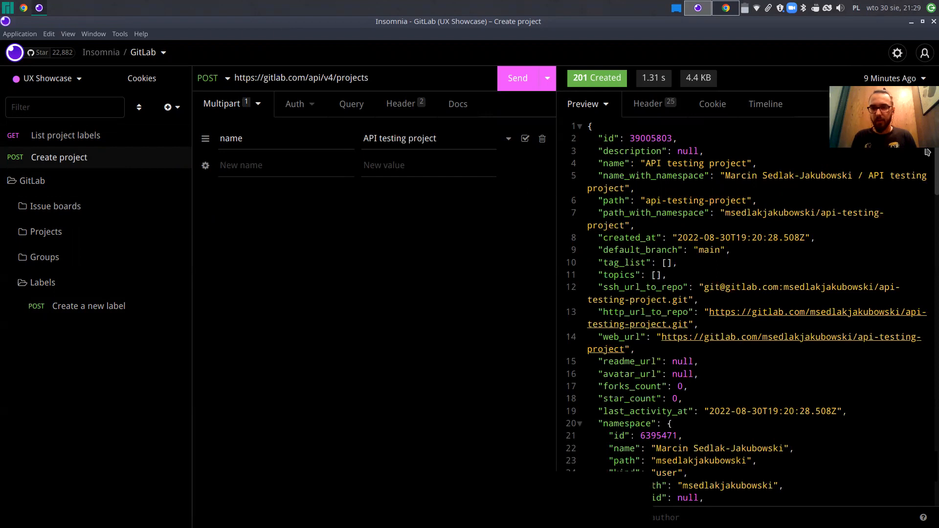
scroll(928, 154, down, 1)
scroll(927, 155, down, 2)
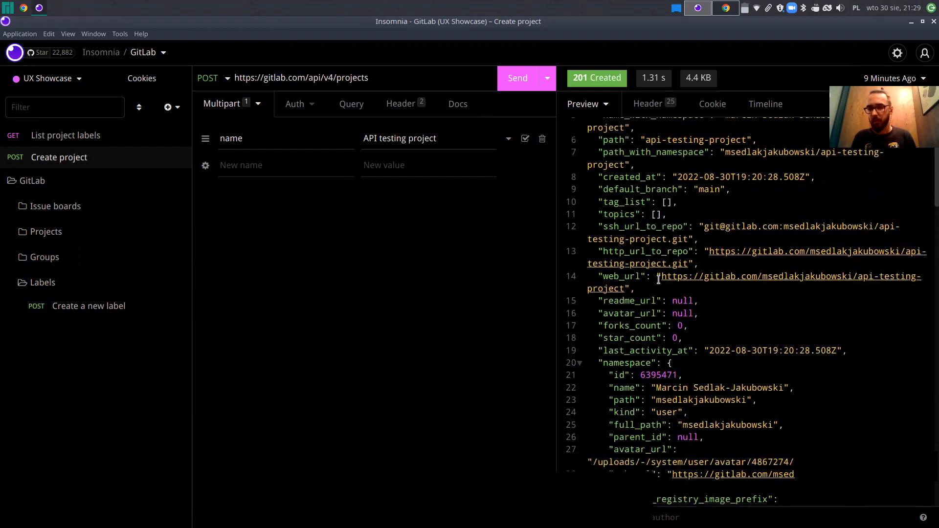
drag(660, 277, 625, 289)
key(ctrl+c)
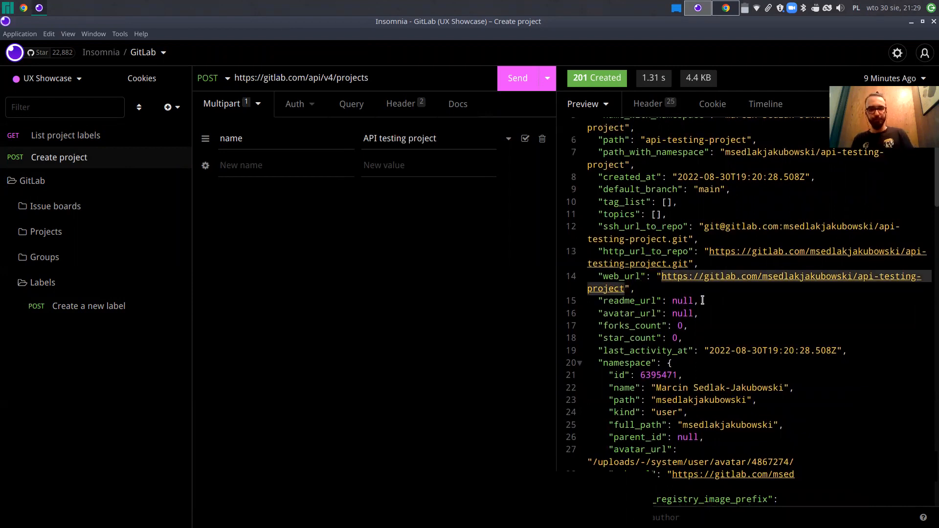
Step: Open the copied project URL in a new Chrome tab and go to the API testing project's Labels page
key(alt+Tab)
key(ctrl+t)
key(ctrl+v)
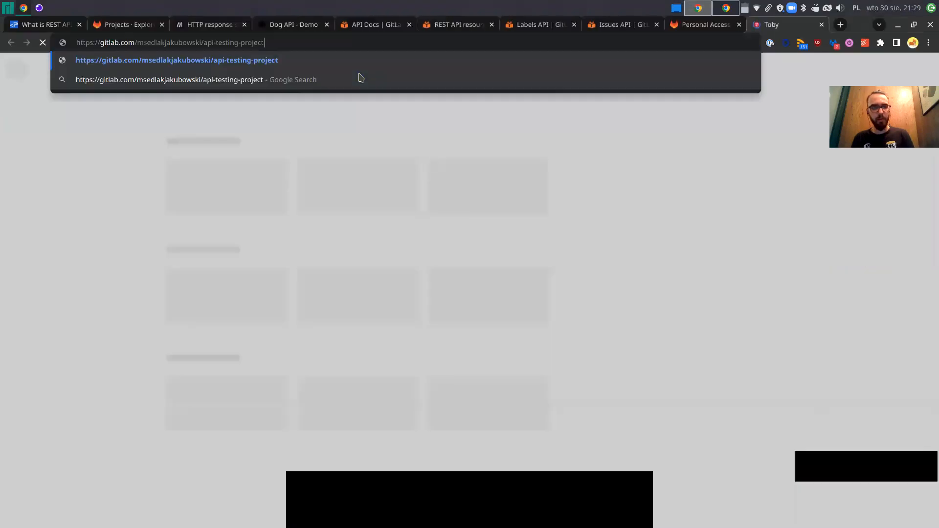
key(Return)
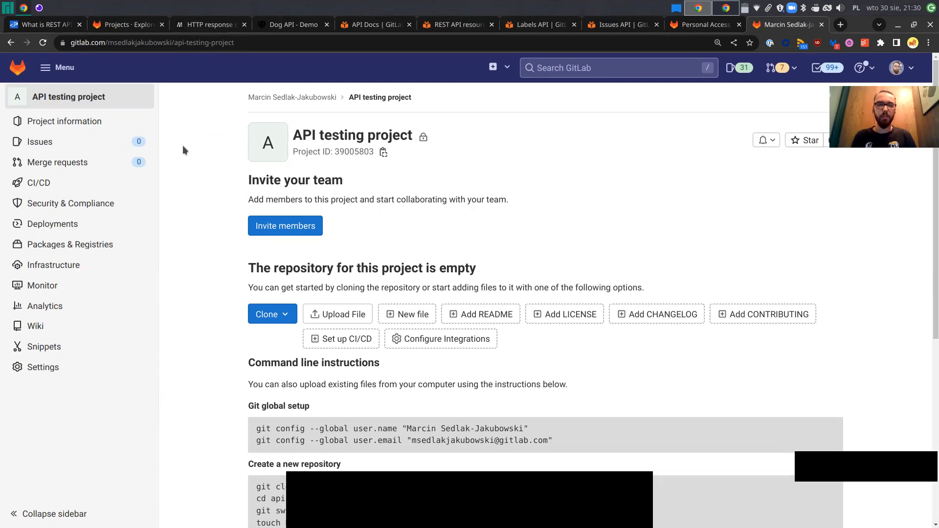
mouse_move(99, 126)
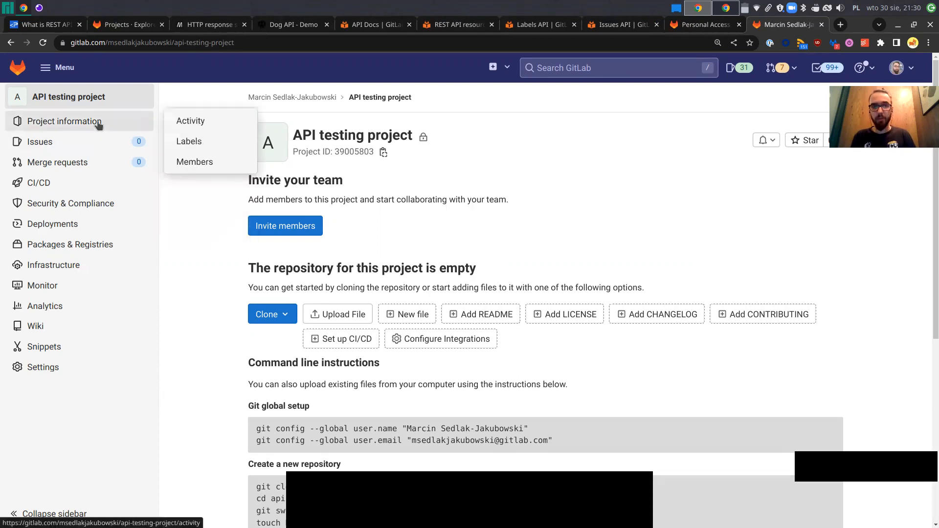
click(193, 142)
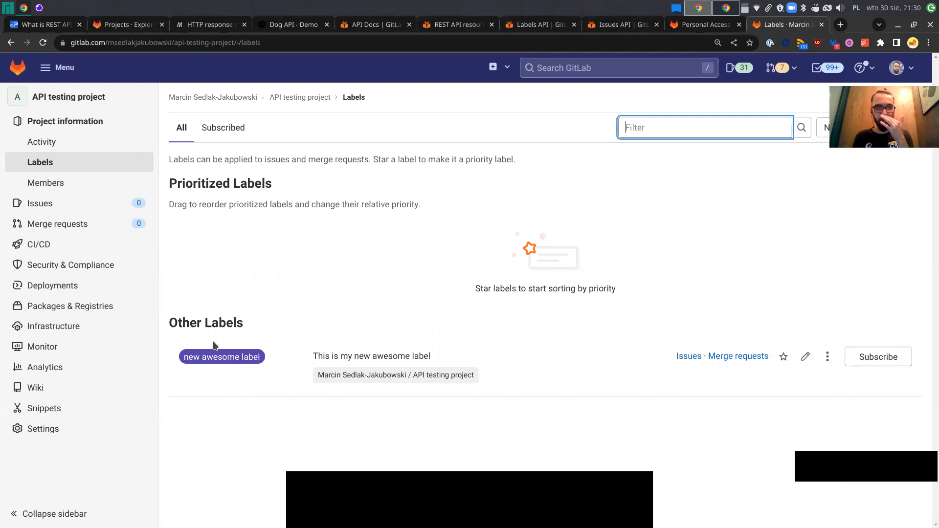
Step: Switch back to Insomnia, open the List project labels request and send it again
click(39, 7)
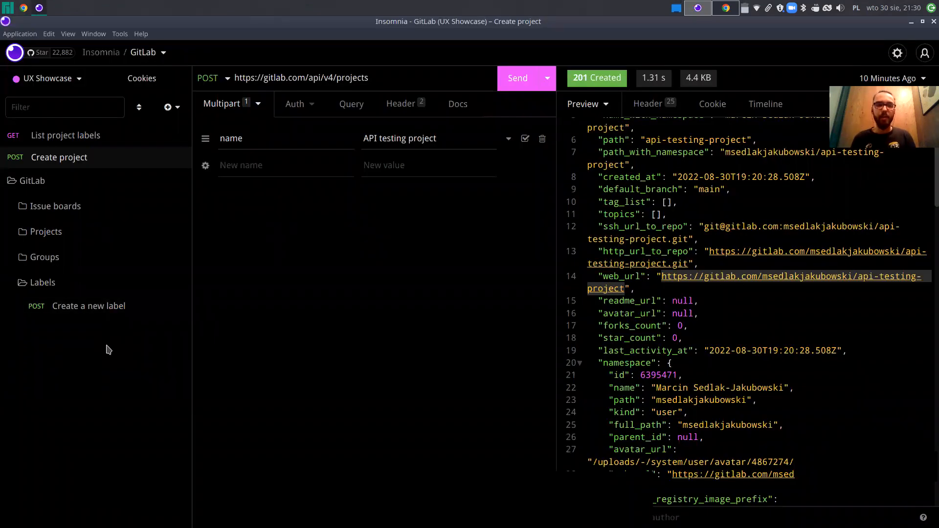
click(55, 135)
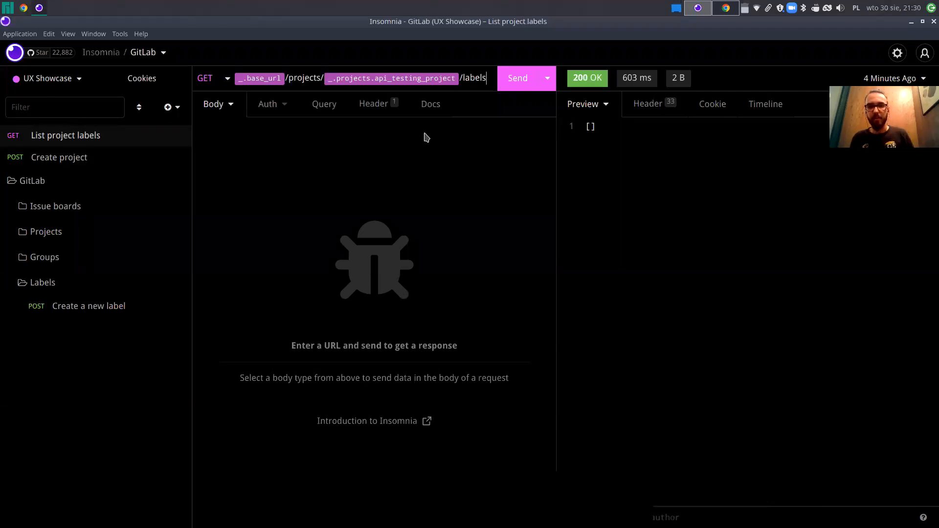
click(526, 87)
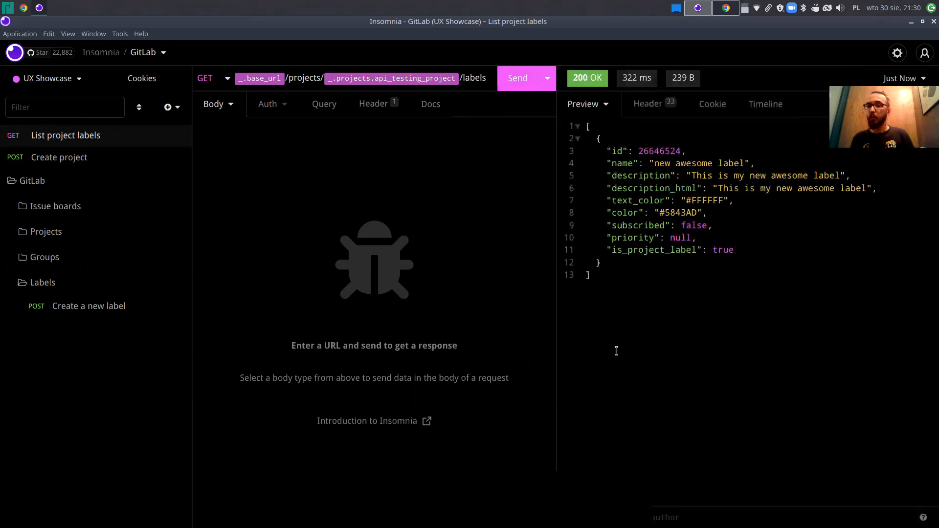